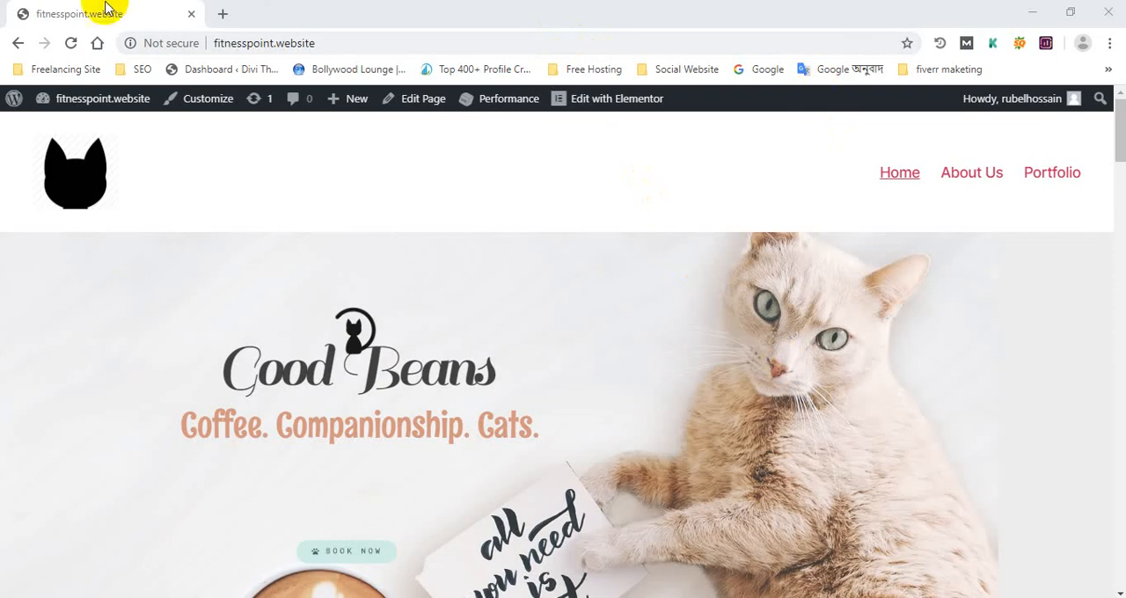
Open the site's WordPress dashboard, open the live site in a second browser tab, and return to the dashboard
{"action": "mouse_move", "coordinate": [93, 108]}
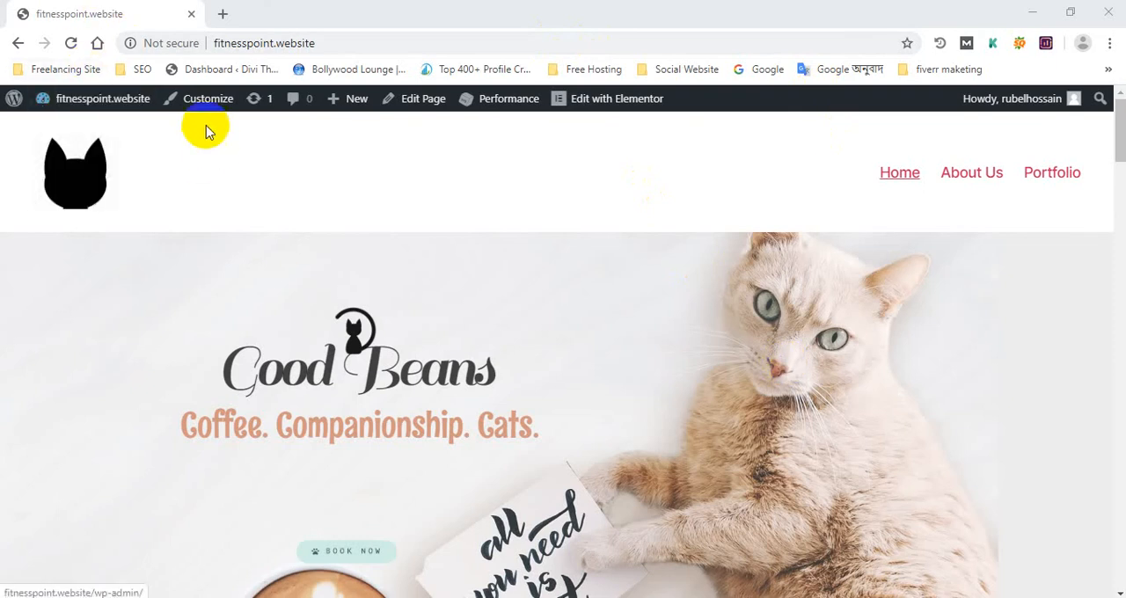
{"action": "left_click", "coordinate": [79, 129]}
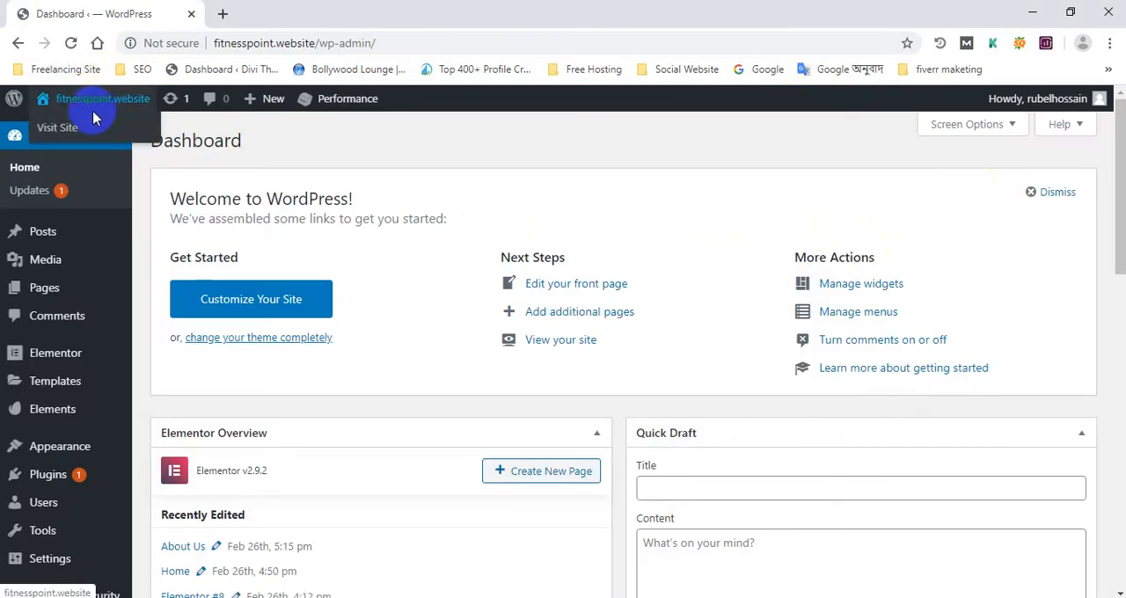
{"action": "left_click", "coordinate": [94, 117]}
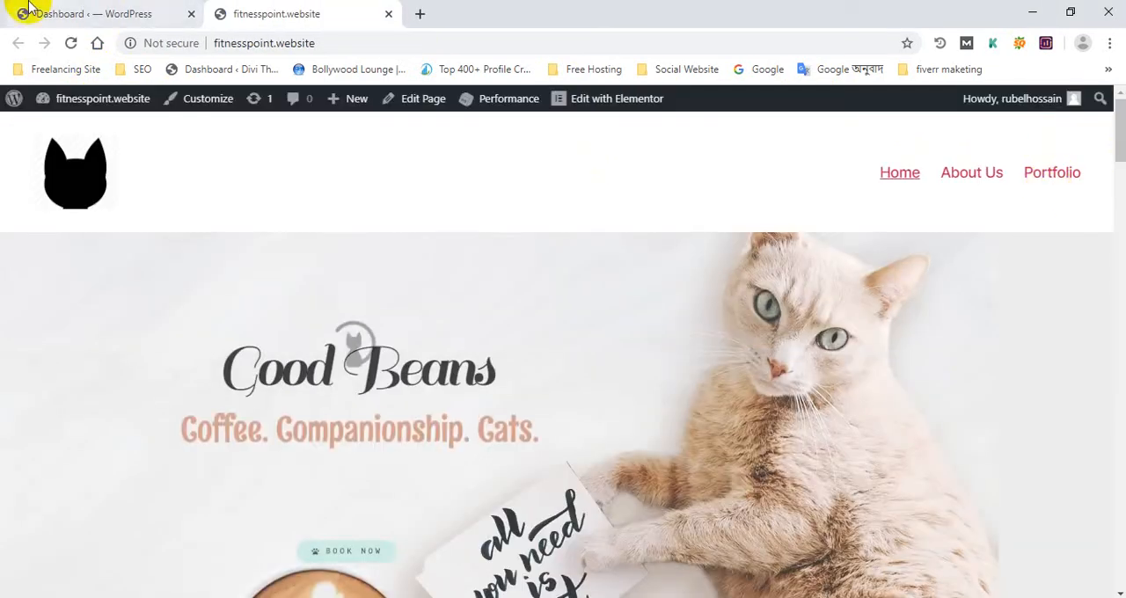
{"action": "left_click", "coordinate": [29, 8]}
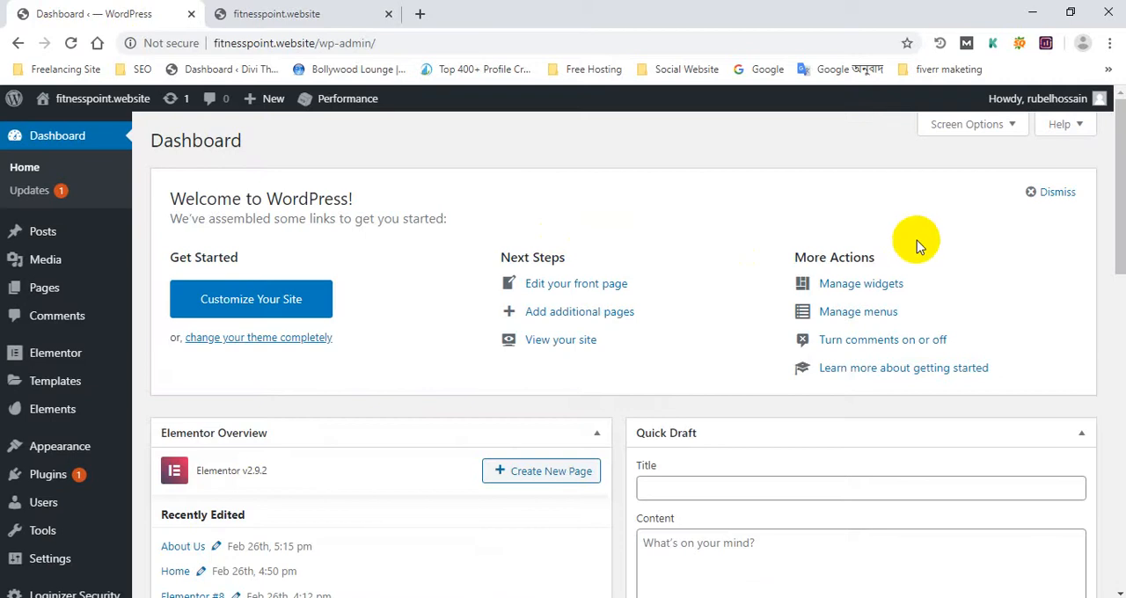
Open the WordPress Updates page to check for available core and plugin updates
{"action": "scroll", "coordinate": [916, 240], "scroll_direction": "down", "scroll_amount": 3}
{"action": "scroll", "coordinate": [830, 264], "scroll_direction": "up", "scroll_amount": 3}
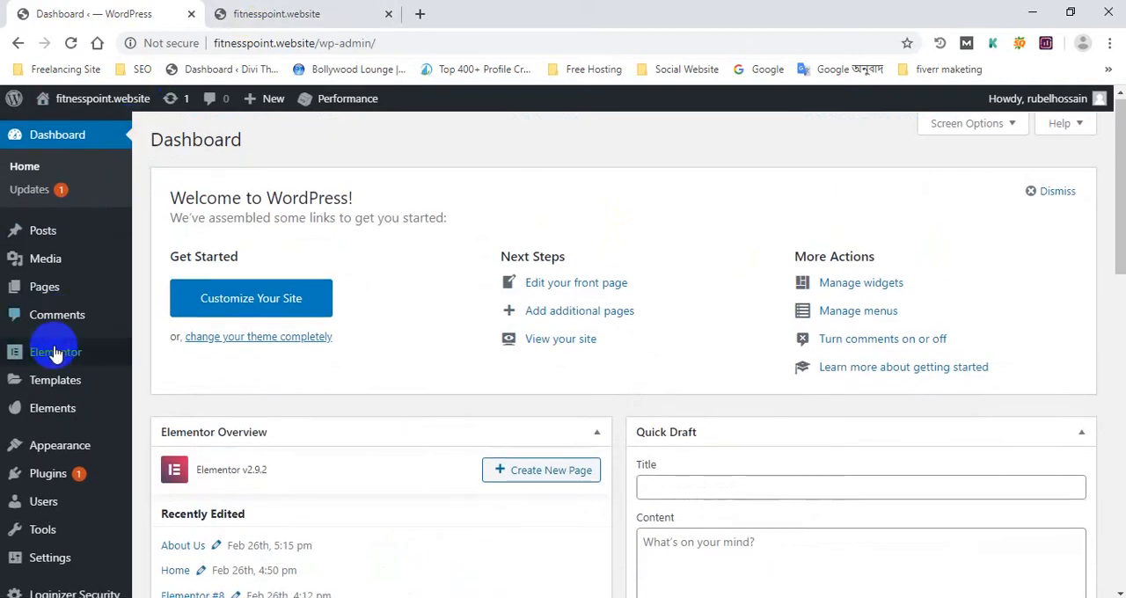
{"action": "scroll", "coordinate": [55, 351], "scroll_direction": "down", "scroll_amount": 2}
{"action": "scroll", "coordinate": [47, 329], "scroll_direction": "up", "scroll_amount": 2}
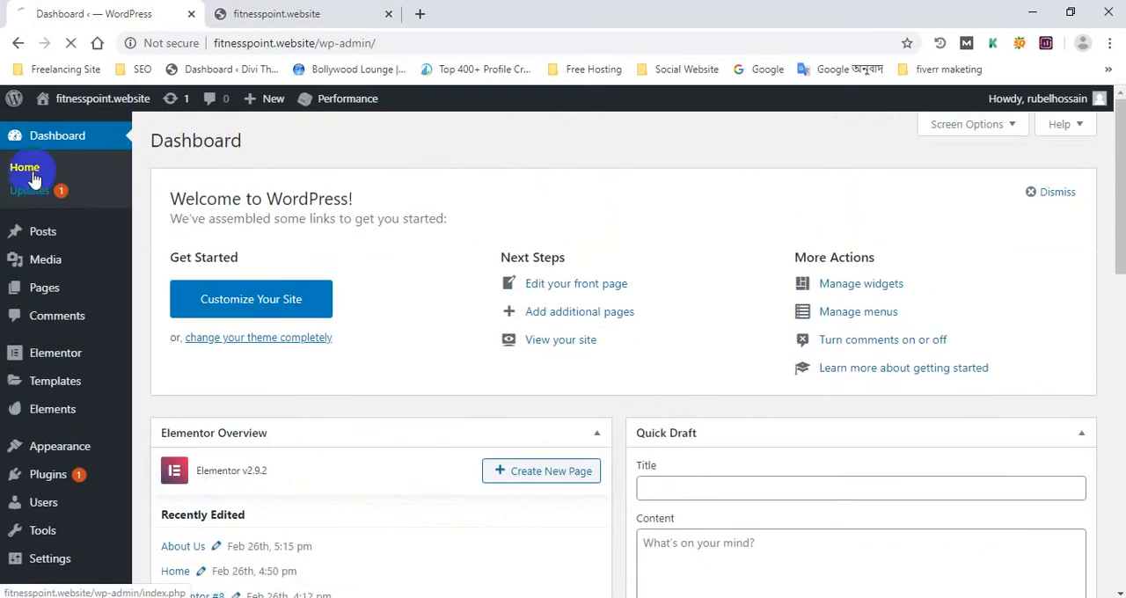
{"action": "left_click", "coordinate": [27, 196]}
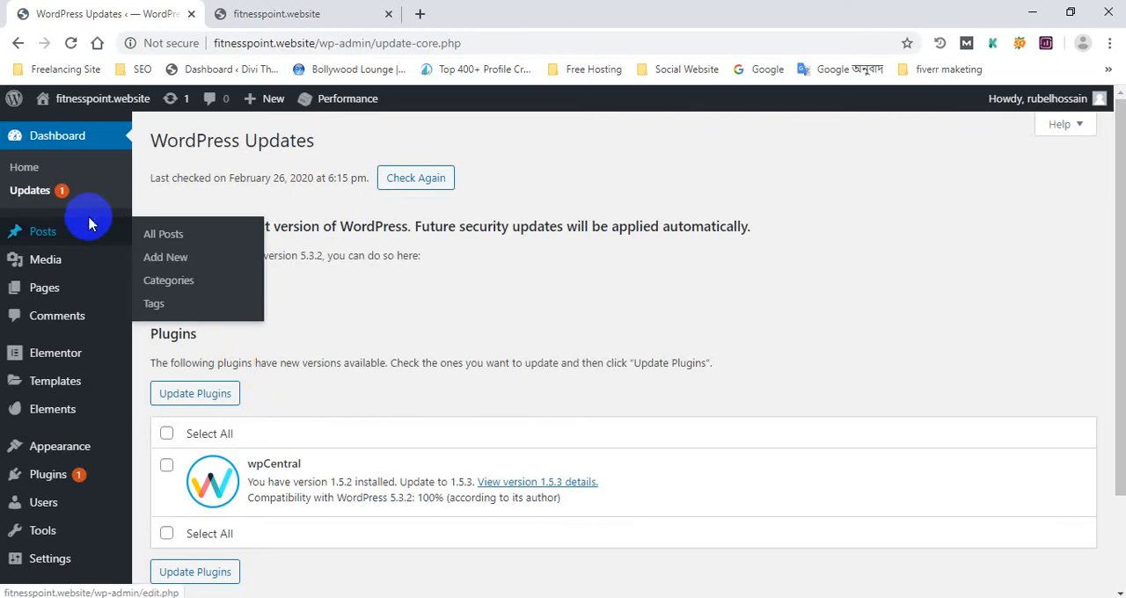
{"action": "mouse_move", "coordinate": [79, 286]}
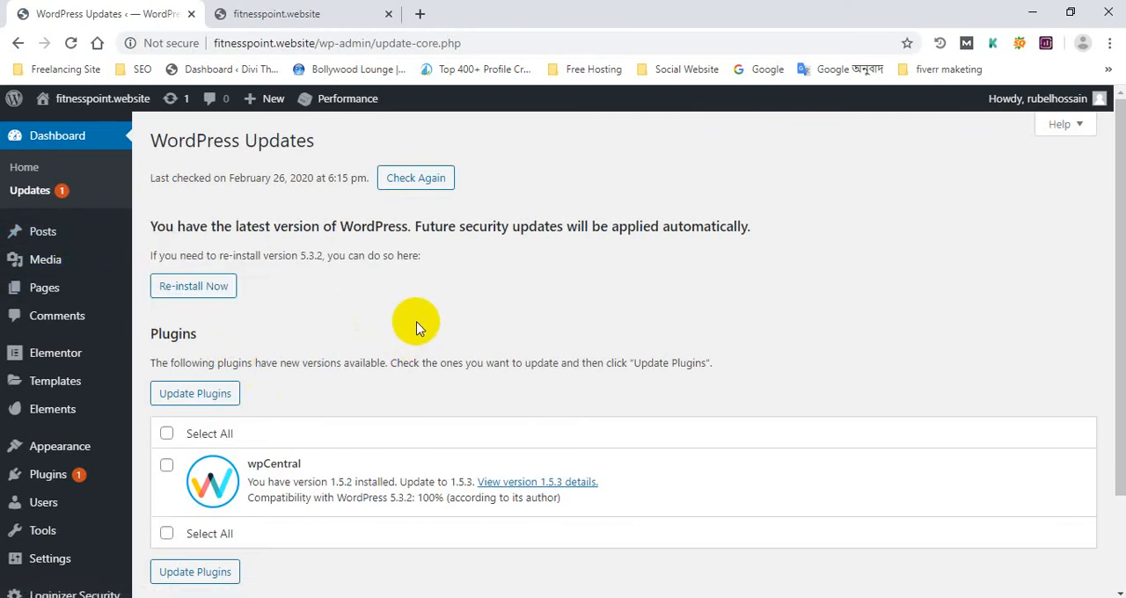
{"action": "left_click", "coordinate": [356, 14]}
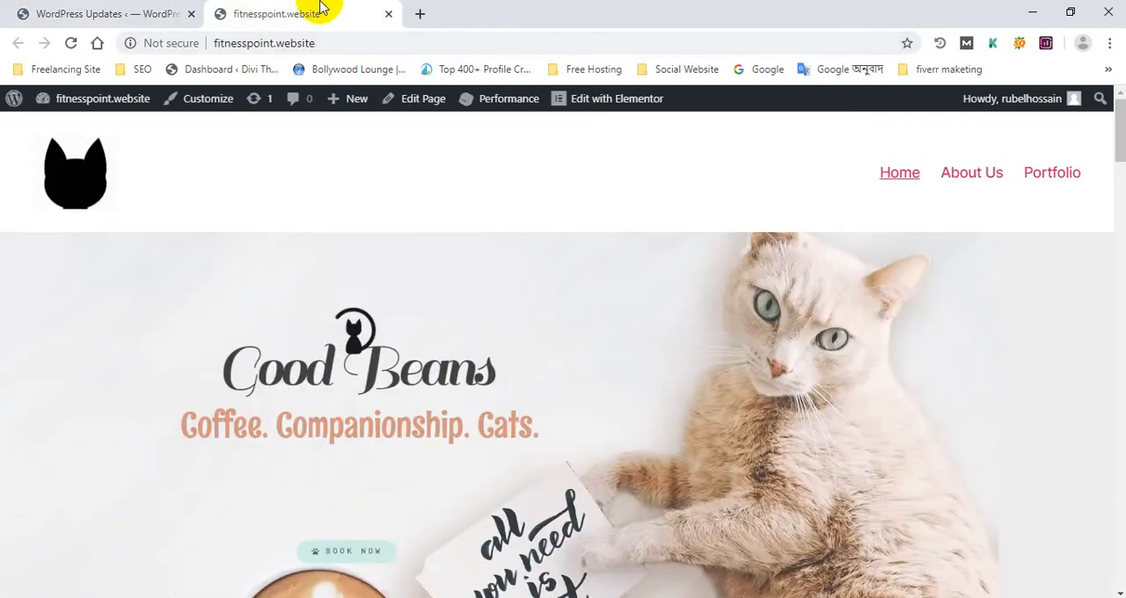
{"action": "left_click", "coordinate": [114, 13]}
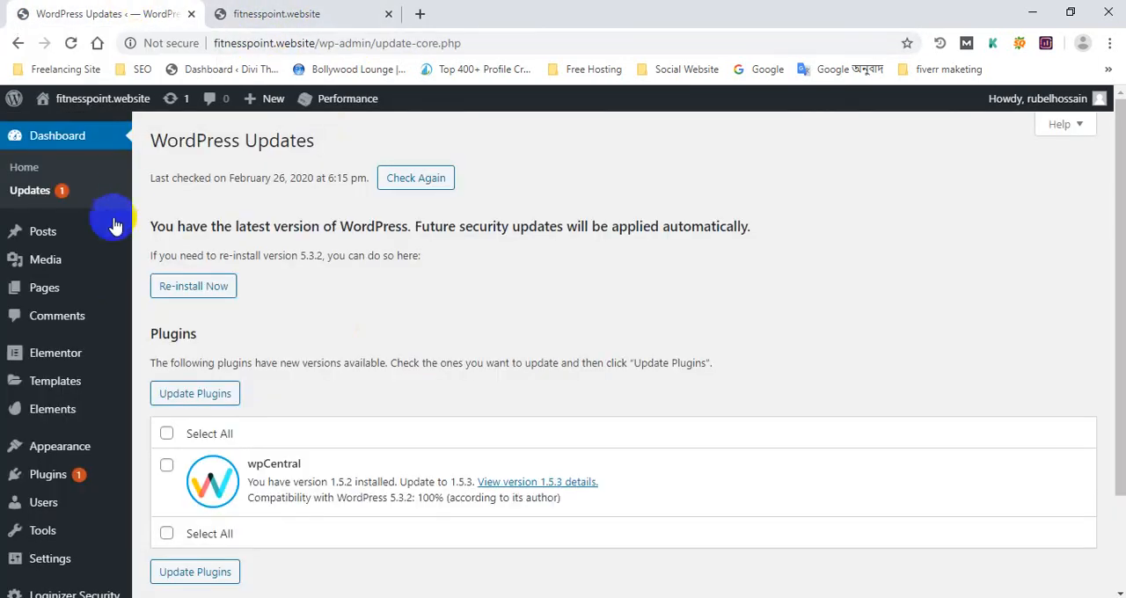
Select all plugins with available updates, update wpCentral to 1.5.3, and go to the installed plugins list
{"action": "scroll", "coordinate": [352, 315], "scroll_direction": "down", "scroll_amount": 2}
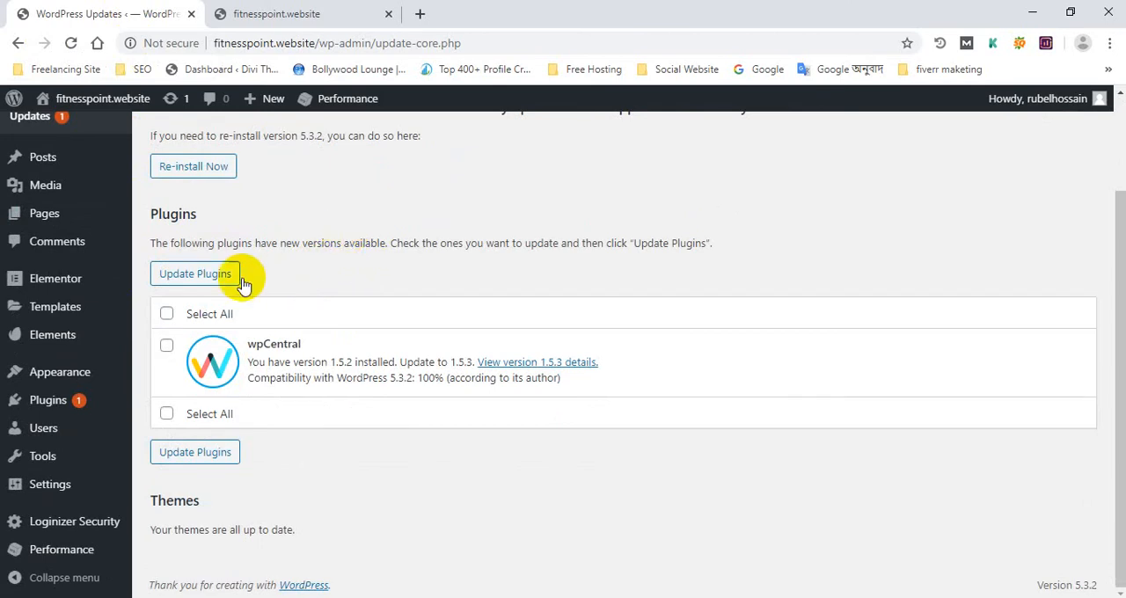
{"action": "left_click", "coordinate": [166, 313]}
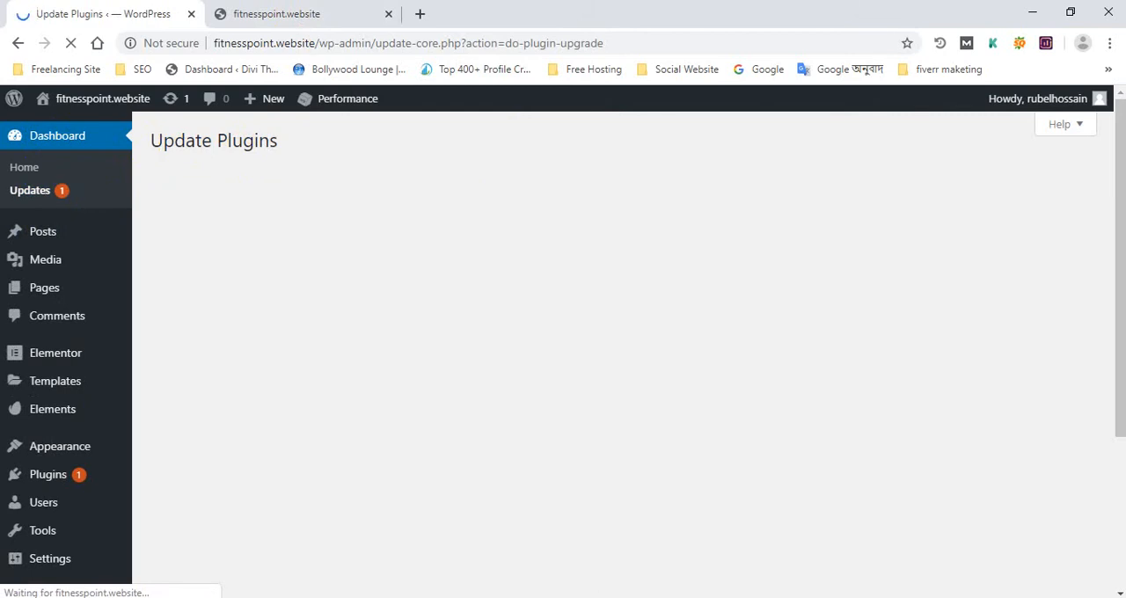
{"action": "left_click", "coordinate": [204, 359]}
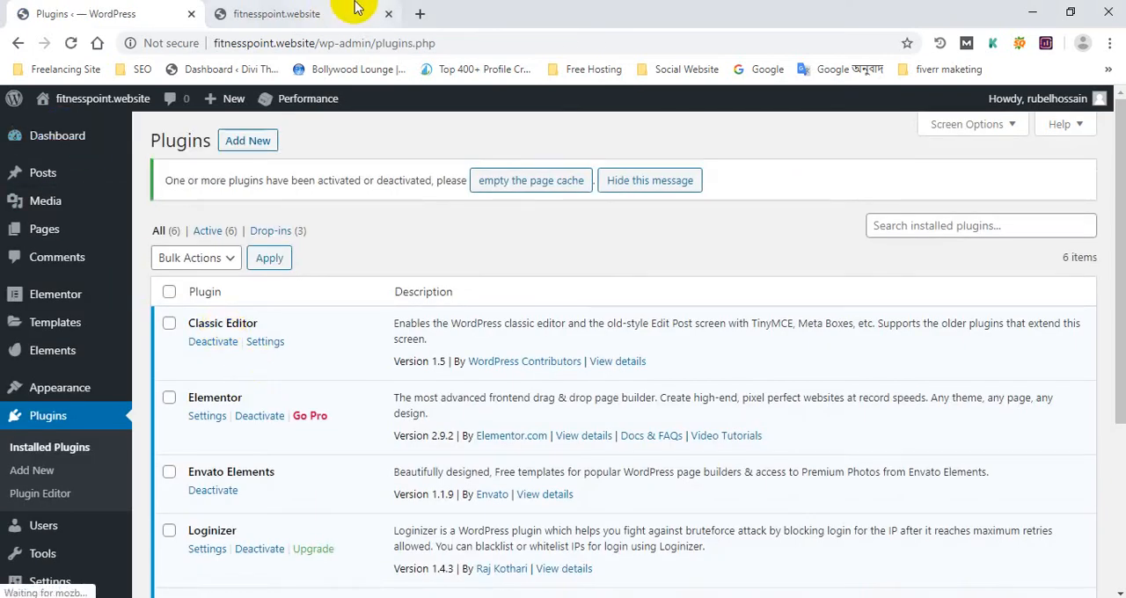
Open the Envato Elements template kits and browse the first page of free kits for Elementor
{"action": "left_click", "coordinate": [334, 10]}
{"action": "left_click", "coordinate": [88, 13]}
{"action": "scroll", "coordinate": [70, 365], "scroll_direction": "down", "scroll_amount": 3}
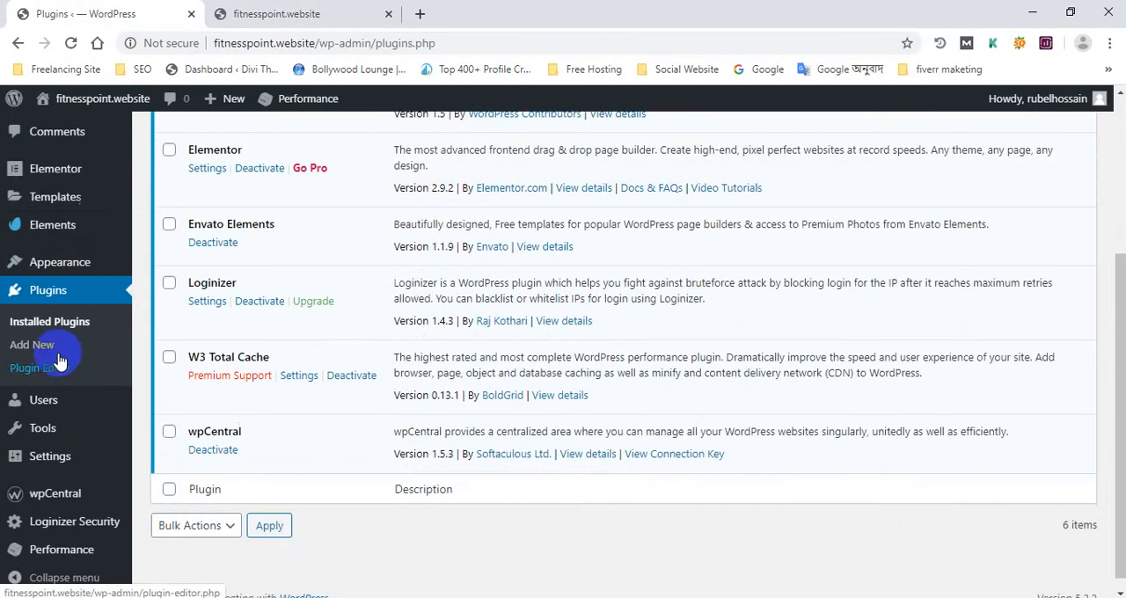
{"action": "left_click", "coordinate": [69, 233]}
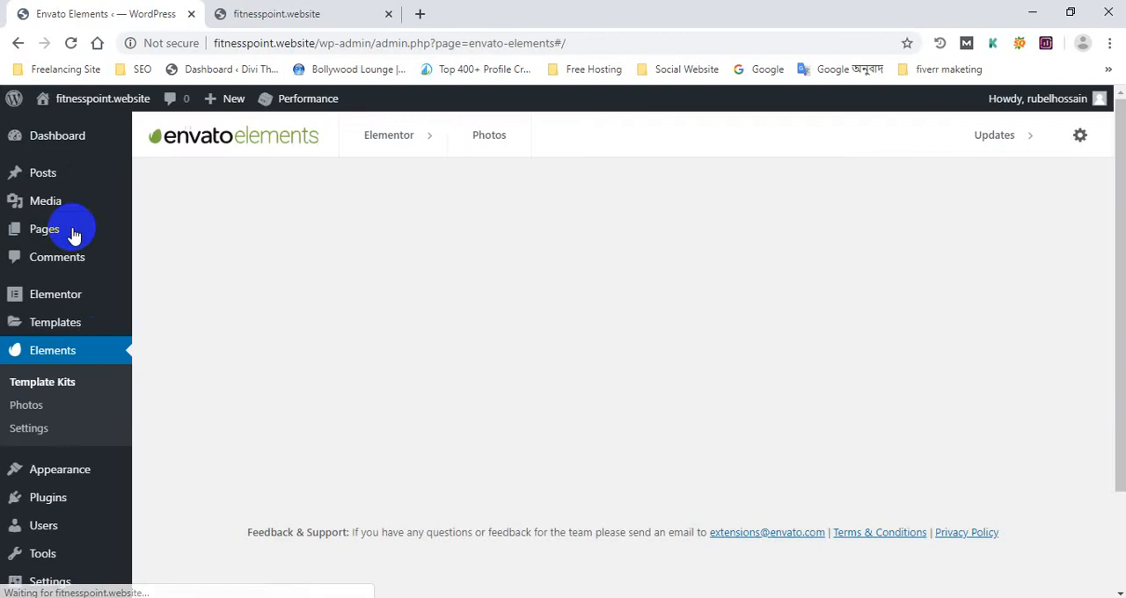
{"action": "scroll", "coordinate": [573, 390], "scroll_direction": "down", "scroll_amount": 9}
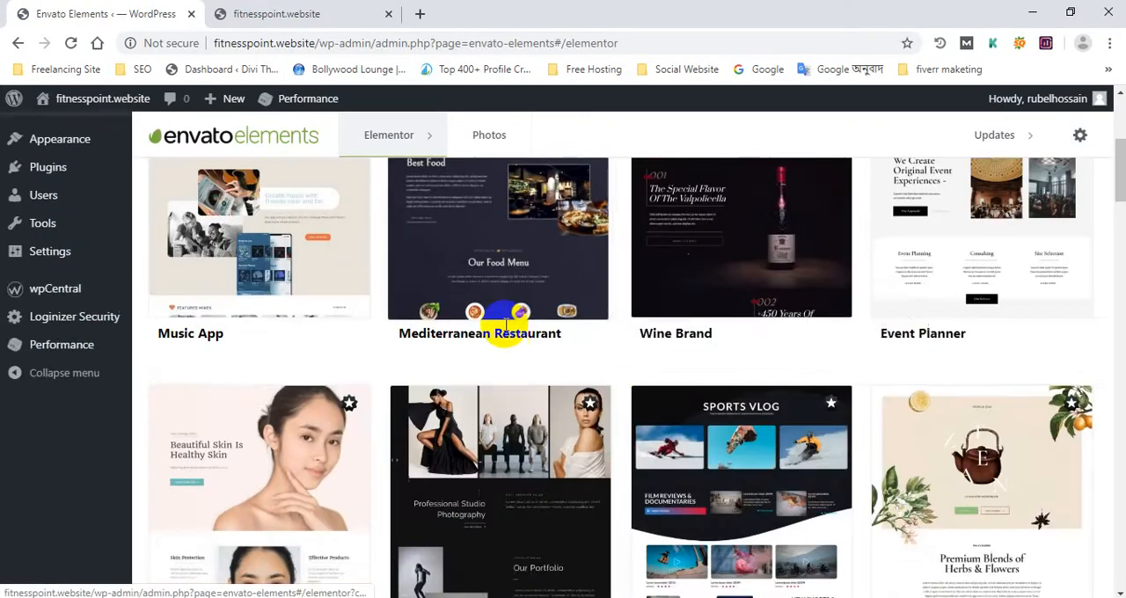
{"action": "scroll", "coordinate": [343, 352], "scroll_direction": "down", "scroll_amount": 10}
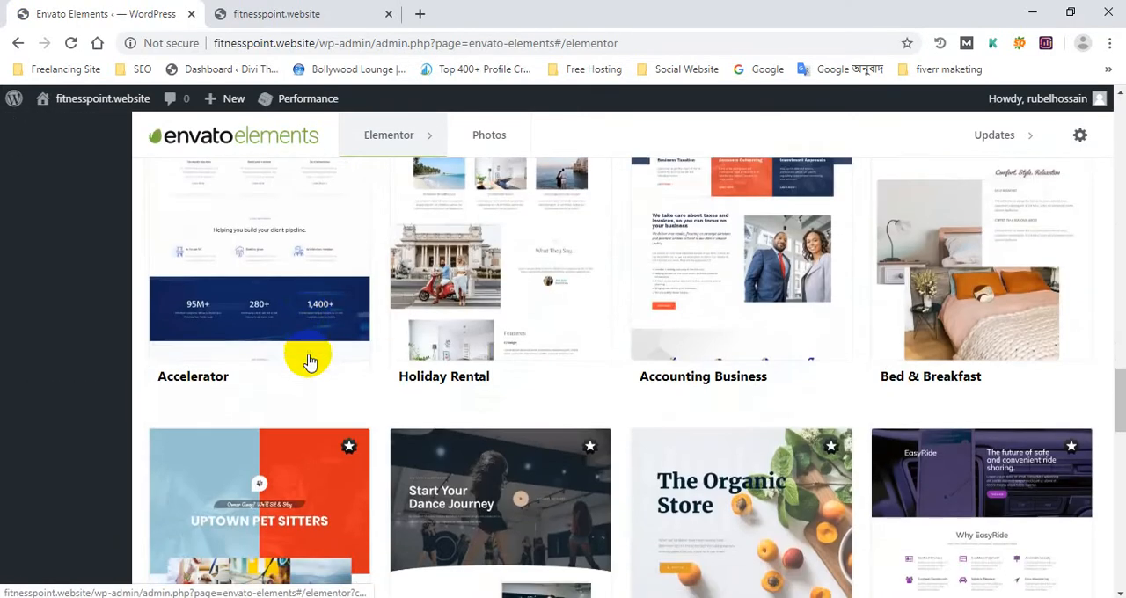
{"action": "scroll", "coordinate": [308, 360], "scroll_direction": "down", "scroll_amount": 5}
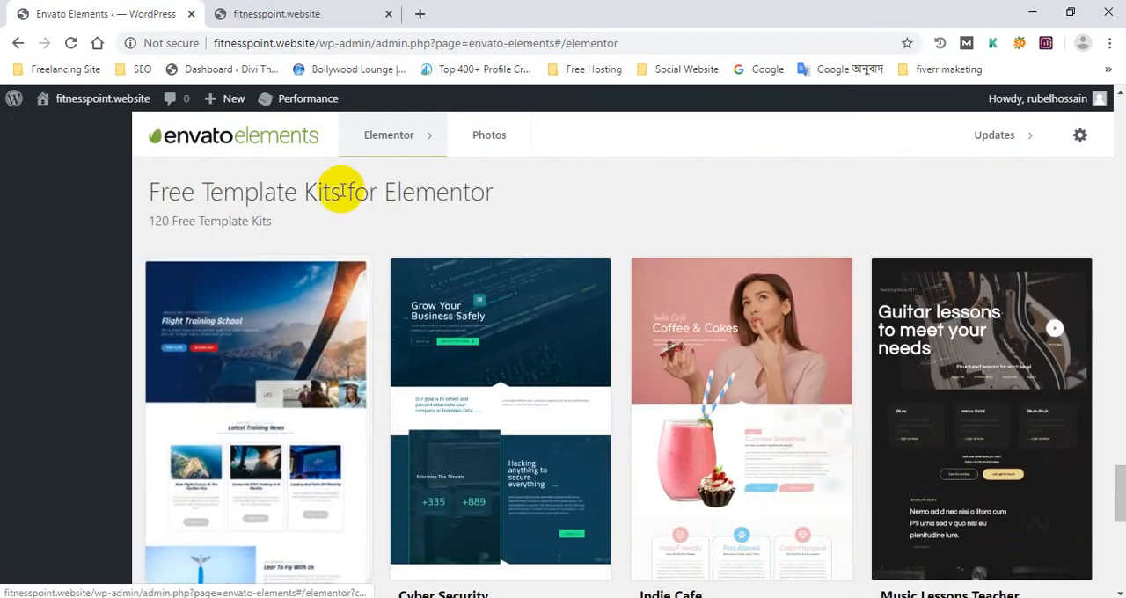
{"action": "scroll", "coordinate": [319, 234], "scroll_direction": "down", "scroll_amount": 5}
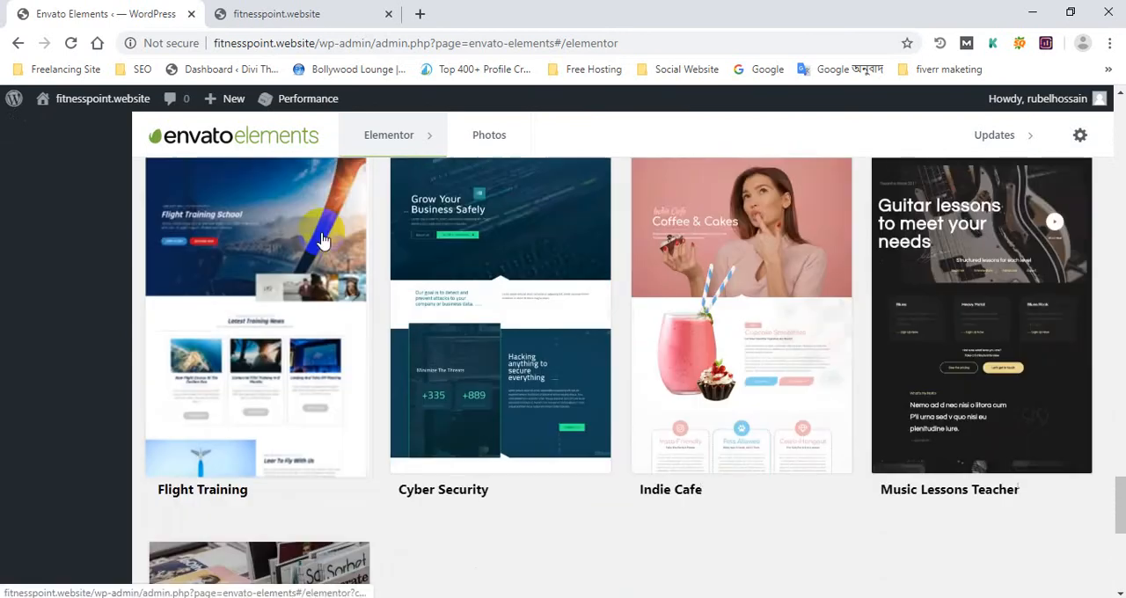
{"action": "scroll", "coordinate": [611, 389], "scroll_direction": "up", "scroll_amount": 2}
{"action": "scroll", "coordinate": [668, 413], "scroll_direction": "down", "scroll_amount": 4}
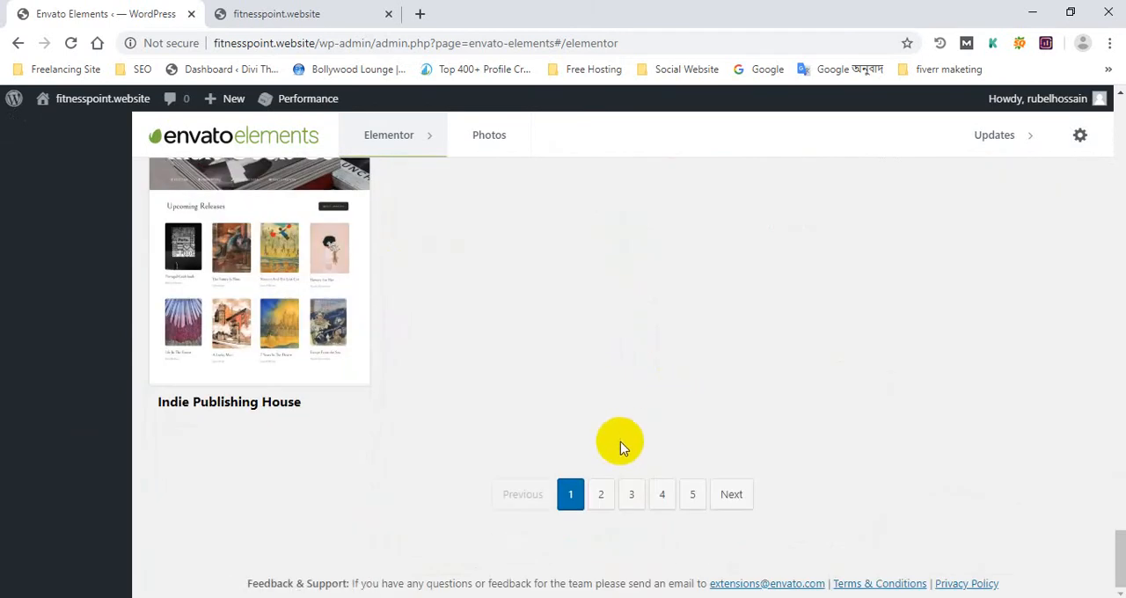
Go to page 2 of the free template kits and open the Niche Cafe kit
{"action": "left_click", "coordinate": [601, 495]}
{"action": "scroll", "coordinate": [510, 372], "scroll_direction": "down", "scroll_amount": 3}
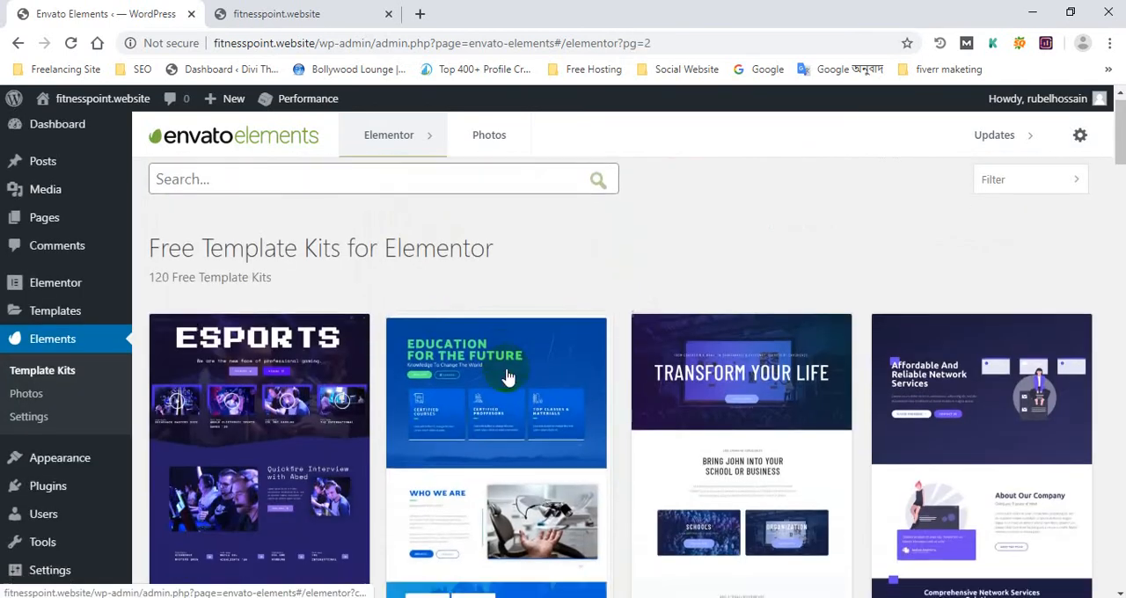
{"action": "scroll", "coordinate": [550, 360], "scroll_direction": "down", "scroll_amount": 8}
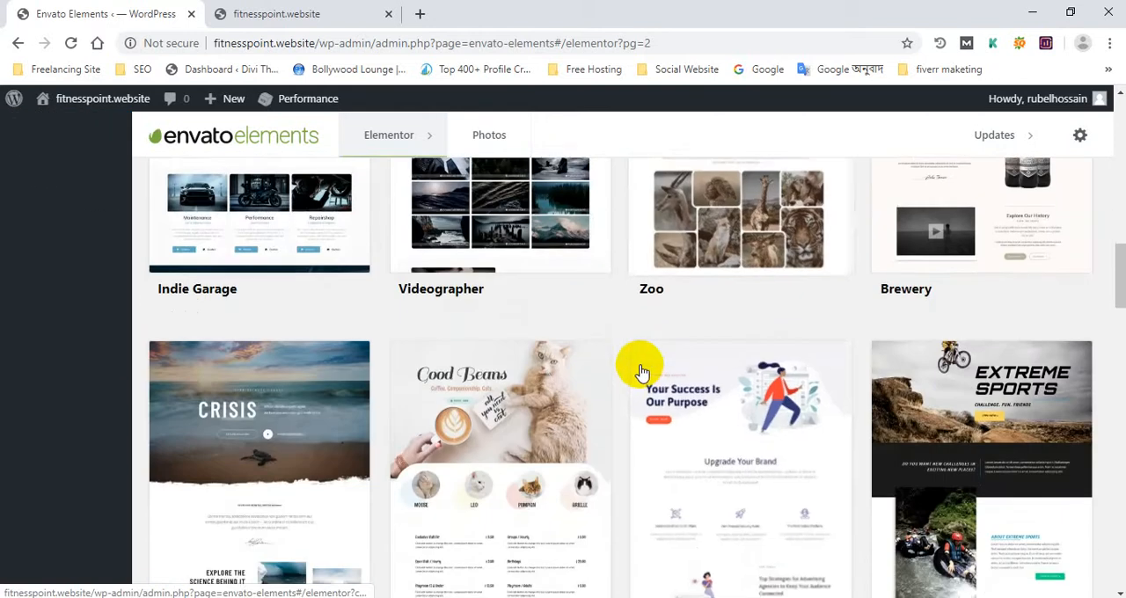
{"action": "scroll", "coordinate": [640, 372], "scroll_direction": "down", "scroll_amount": 2}
{"action": "left_click", "coordinate": [497, 344]}
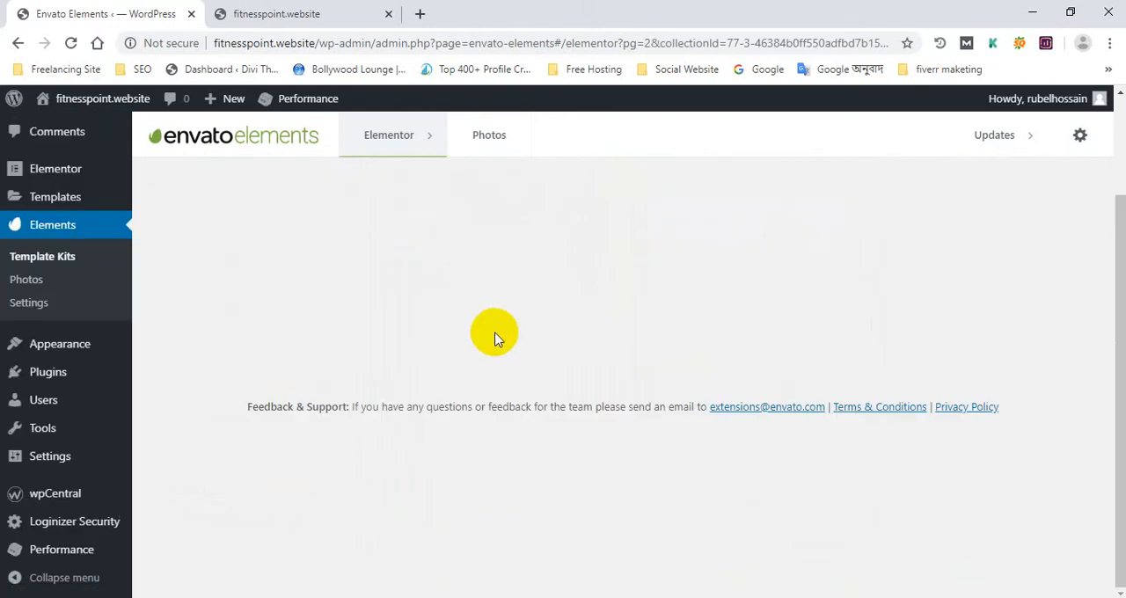
Copy the template name "Our Selection" from the Niche Cafe kit and open that template
{"action": "scroll", "coordinate": [510, 341], "scroll_direction": "down", "scroll_amount": 2}
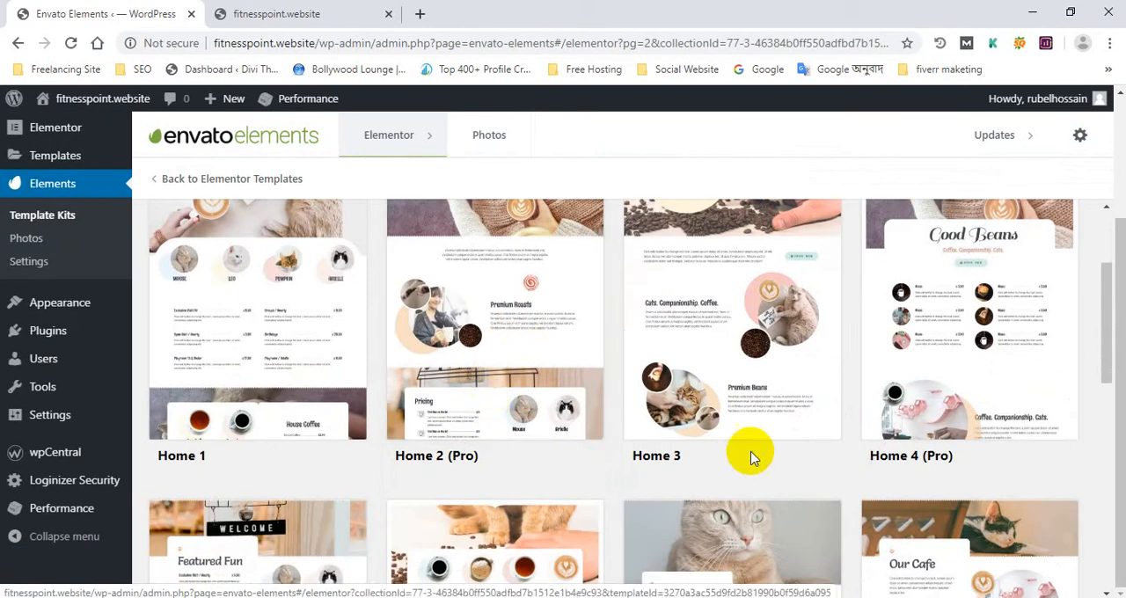
{"action": "scroll", "coordinate": [269, 390], "scroll_direction": "down", "scroll_amount": 5}
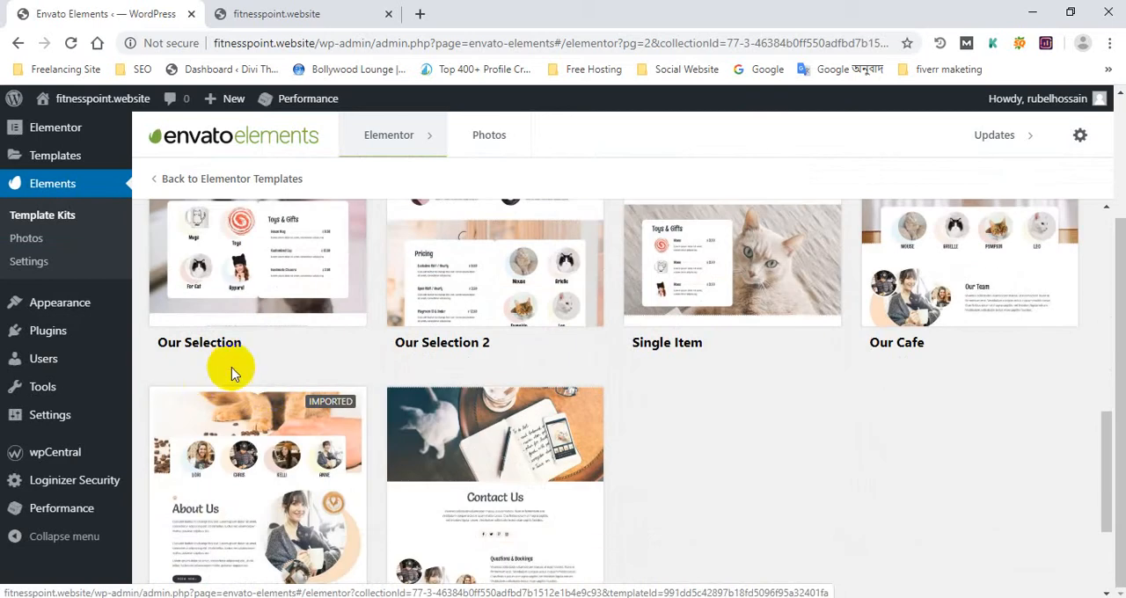
{"action": "left_click_drag", "start_coordinate": [234, 372], "coordinate": [180, 347]}
{"action": "right_click", "coordinate": [218, 341]}
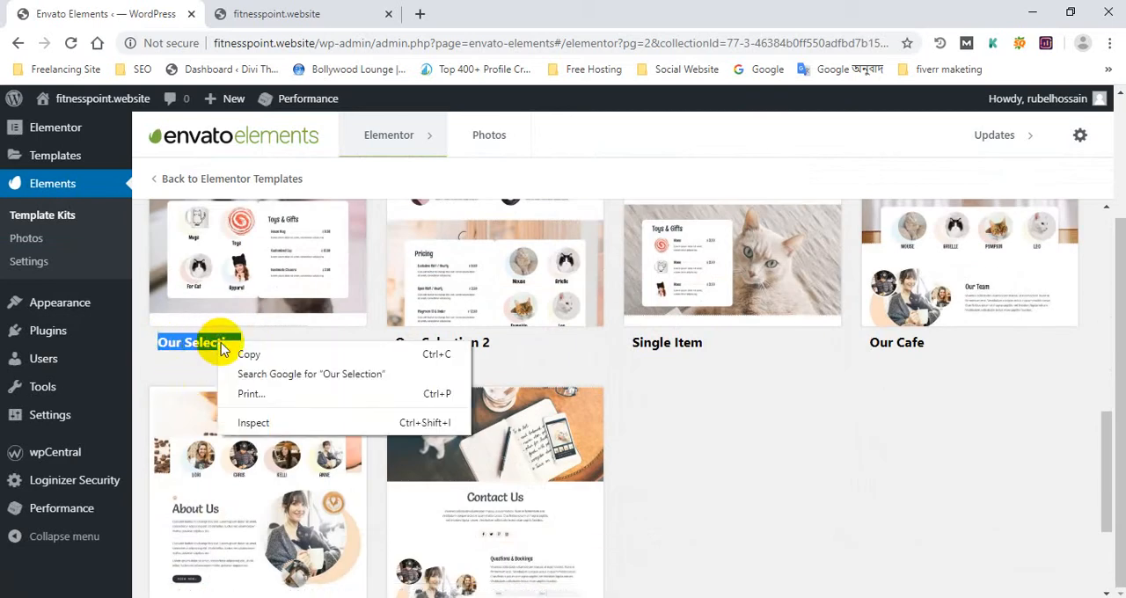
{"action": "left_click", "coordinate": [244, 355]}
{"action": "left_click", "coordinate": [236, 284]}
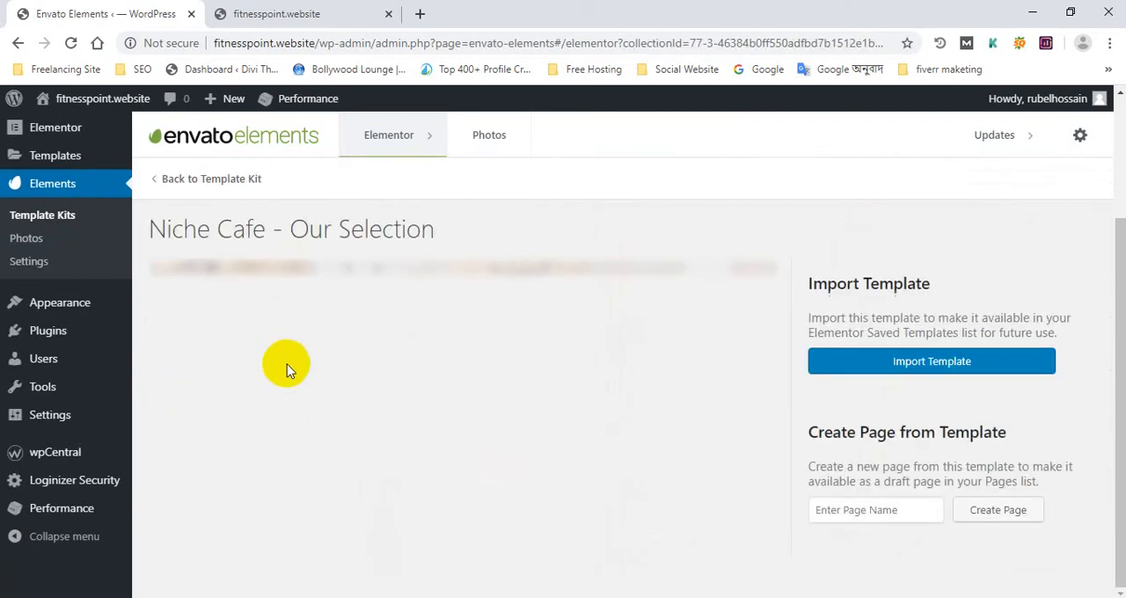
Create a new draft page from the template, using the copied name "Our Selection" as its page name
{"action": "scroll", "coordinate": [748, 395], "scroll_direction": "down", "scroll_amount": 5}
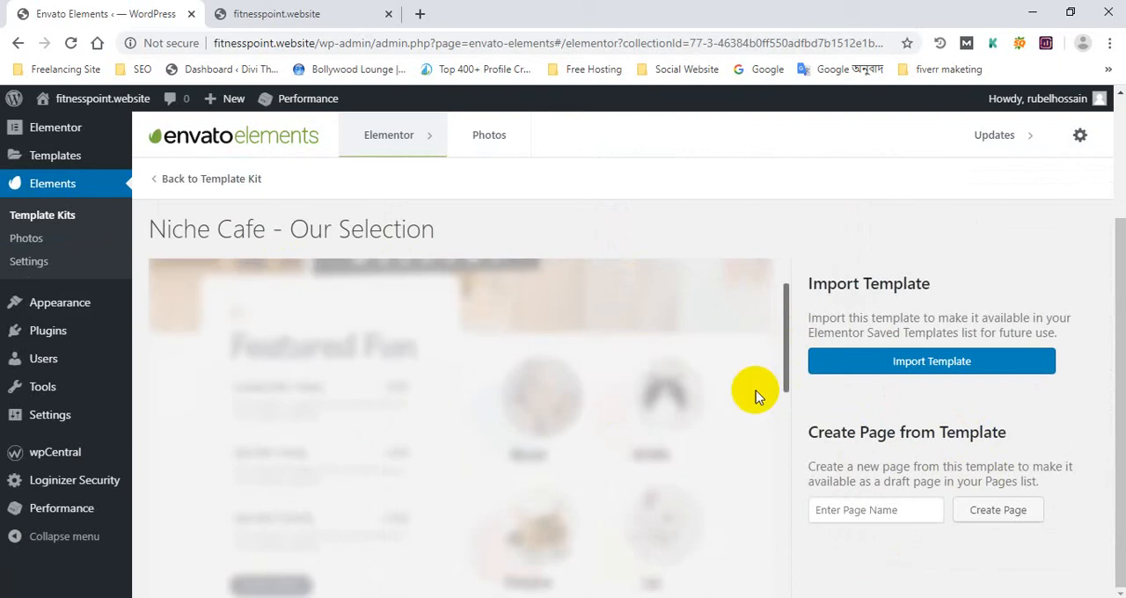
{"action": "right_click", "coordinate": [890, 513]}
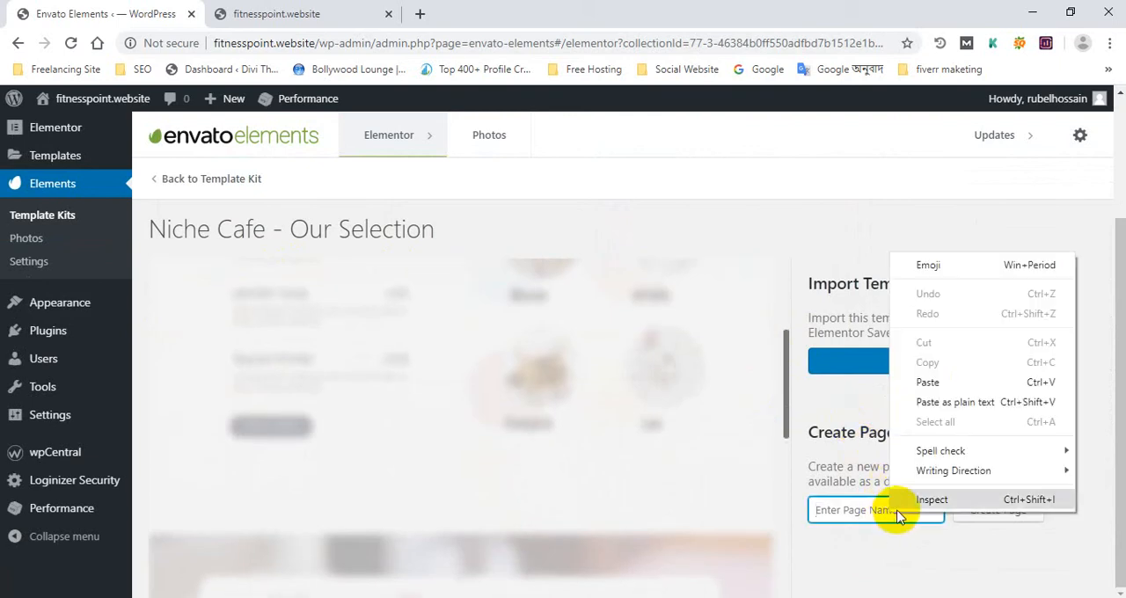
{"action": "left_click", "coordinate": [929, 374]}
{"action": "left_click", "coordinate": [1013, 512]}
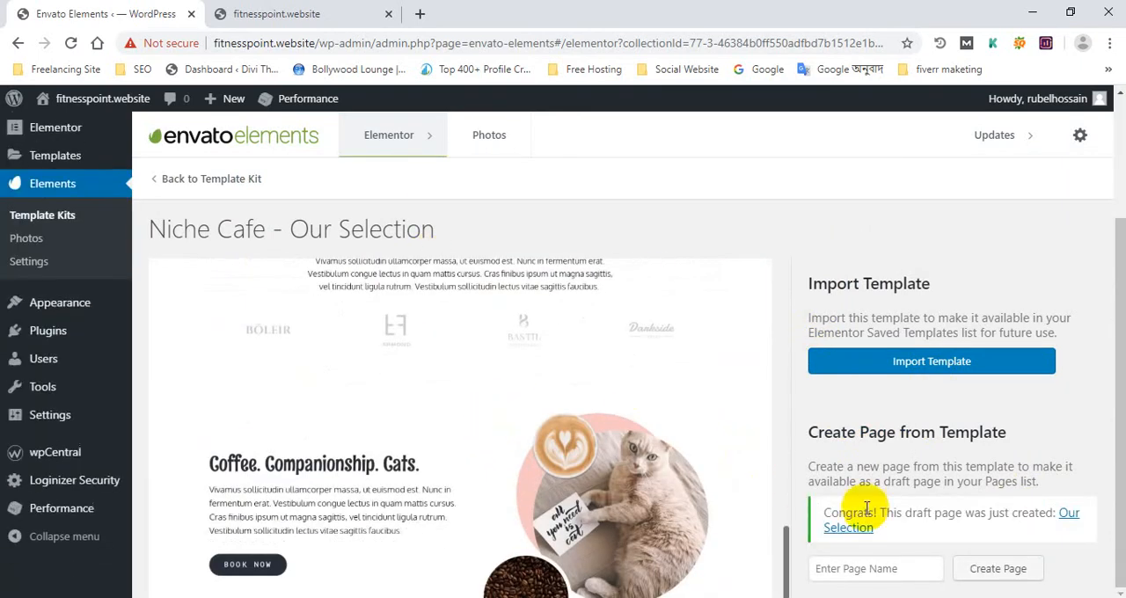
Open the new "Our Selection" draft page in the Elementor editor and look over its upper sections
{"action": "left_click", "coordinate": [1068, 519]}
{"action": "left_click", "coordinate": [510, 12]}
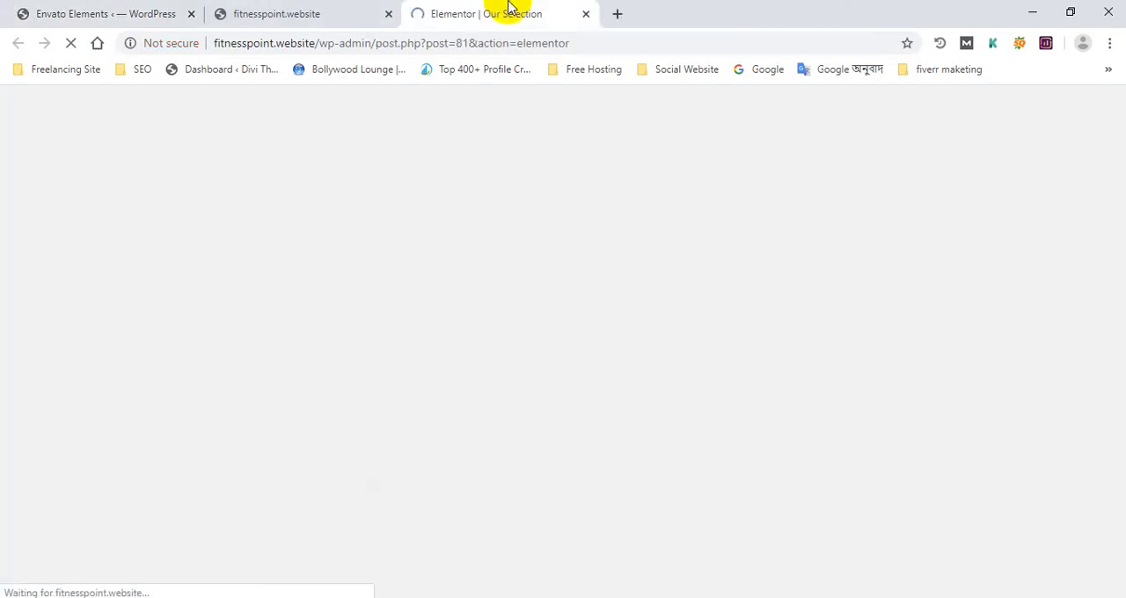
{"action": "left_click", "coordinate": [127, 11]}
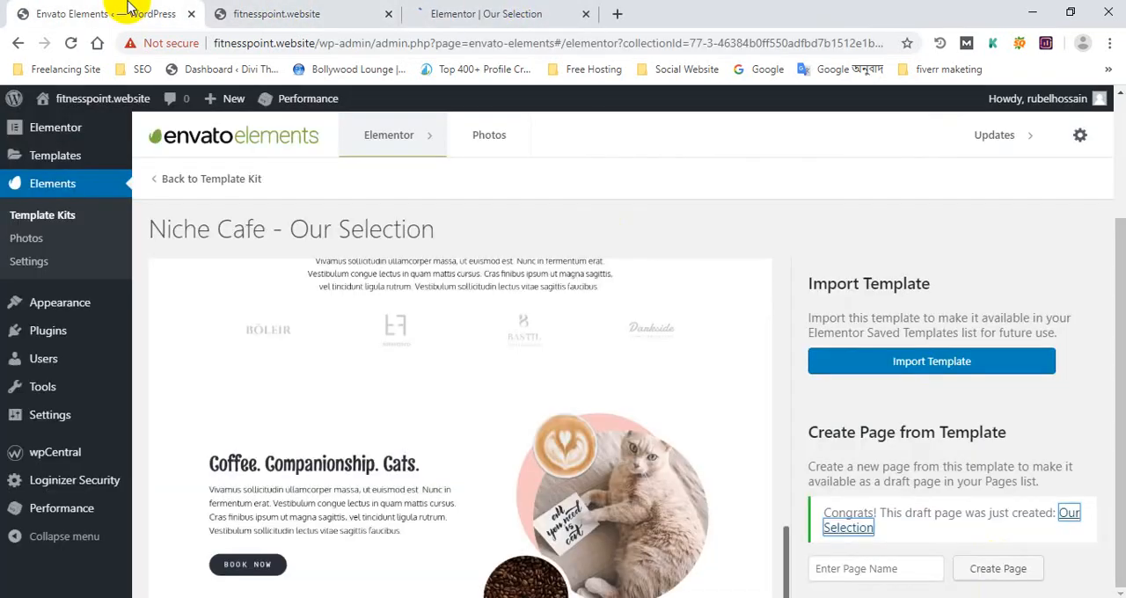
{"action": "left_click", "coordinate": [493, 11]}
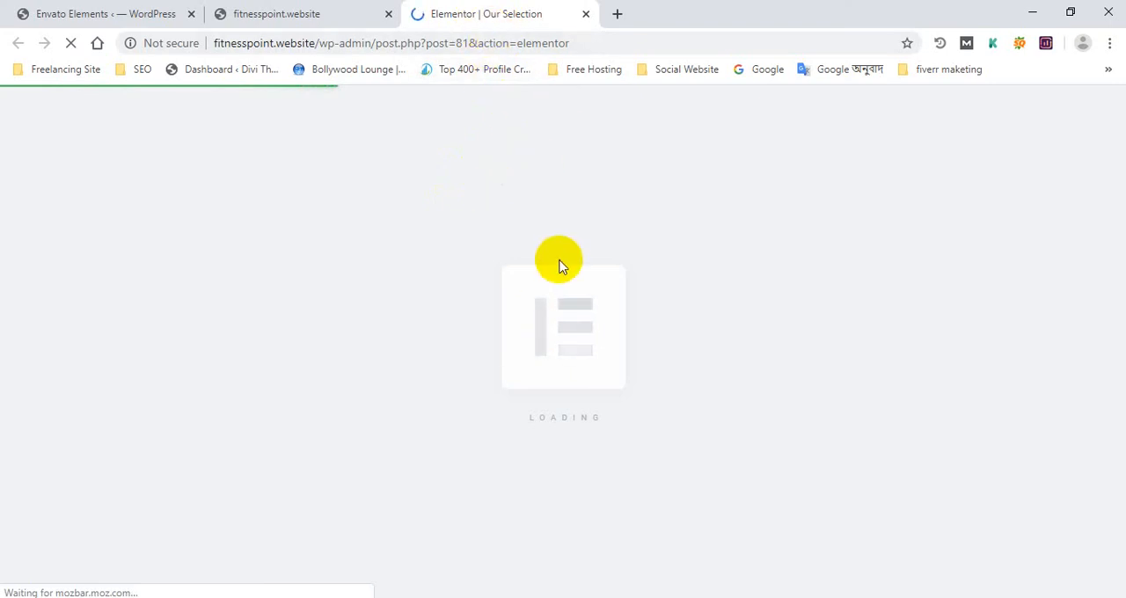
{"action": "scroll", "coordinate": [519, 254], "scroll_direction": "down", "scroll_amount": 3}
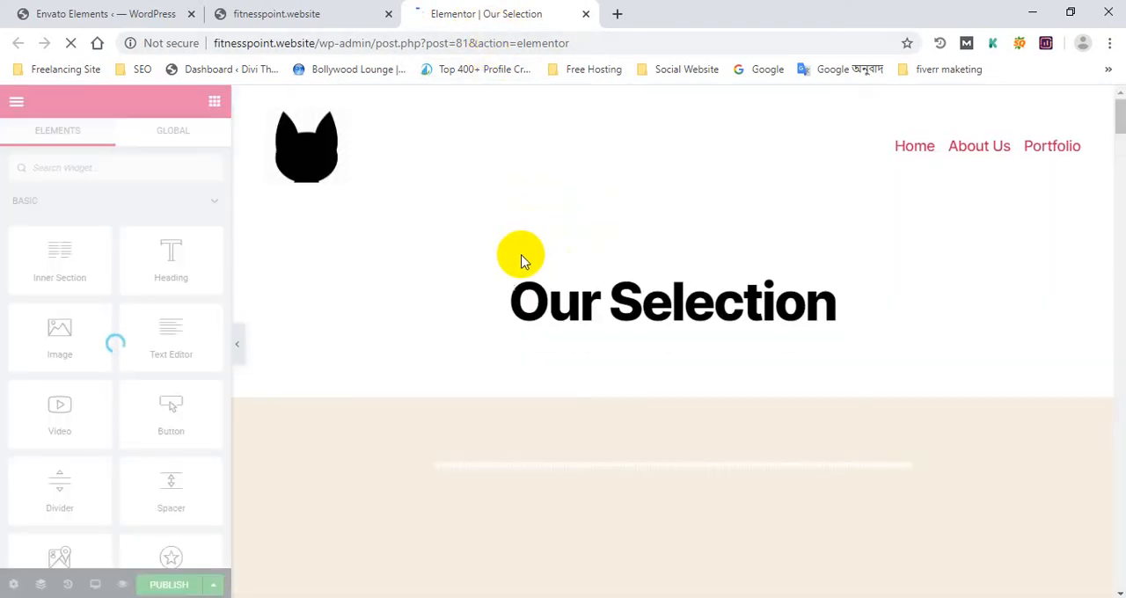
{"action": "scroll", "coordinate": [532, 272], "scroll_direction": "down", "scroll_amount": 5}
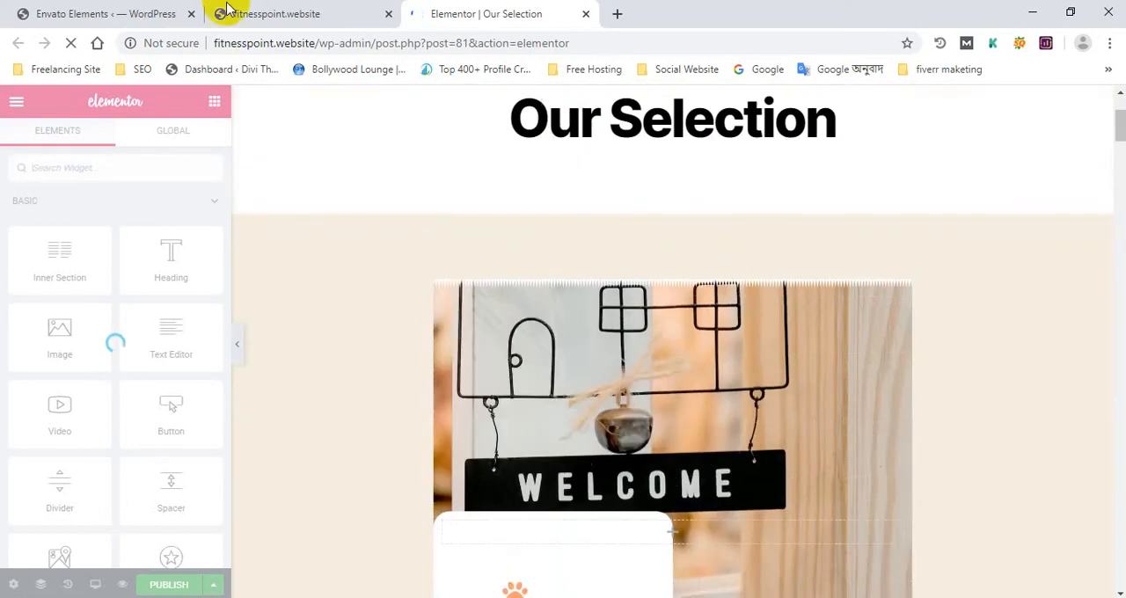
Return to the WordPress dashboard and open the list of all pages
{"action": "left_click", "coordinate": [110, 13]}
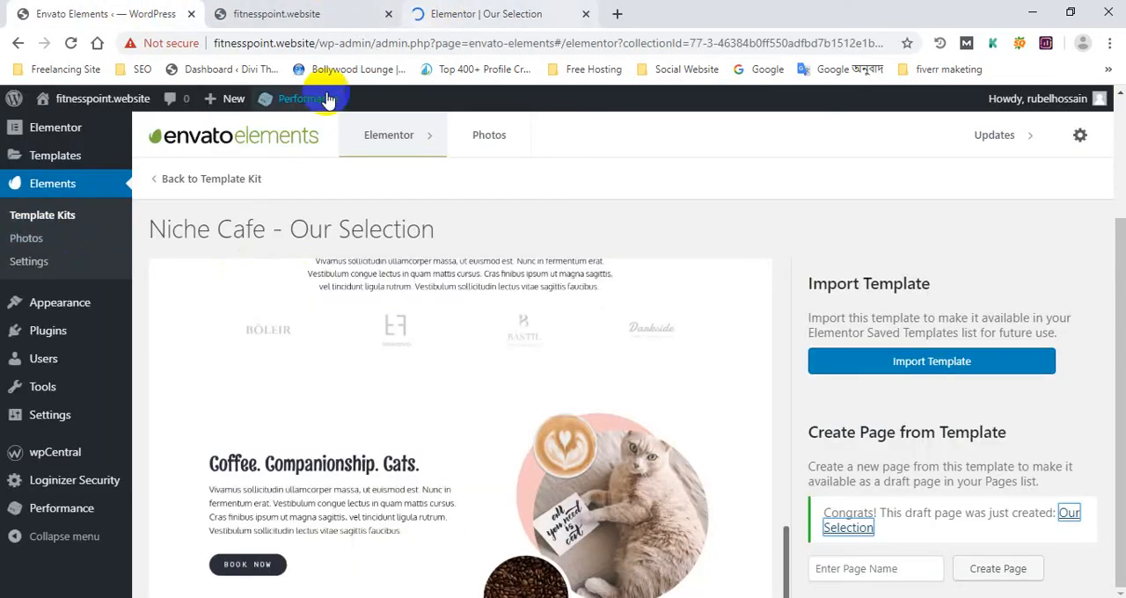
{"action": "left_click", "coordinate": [475, 9]}
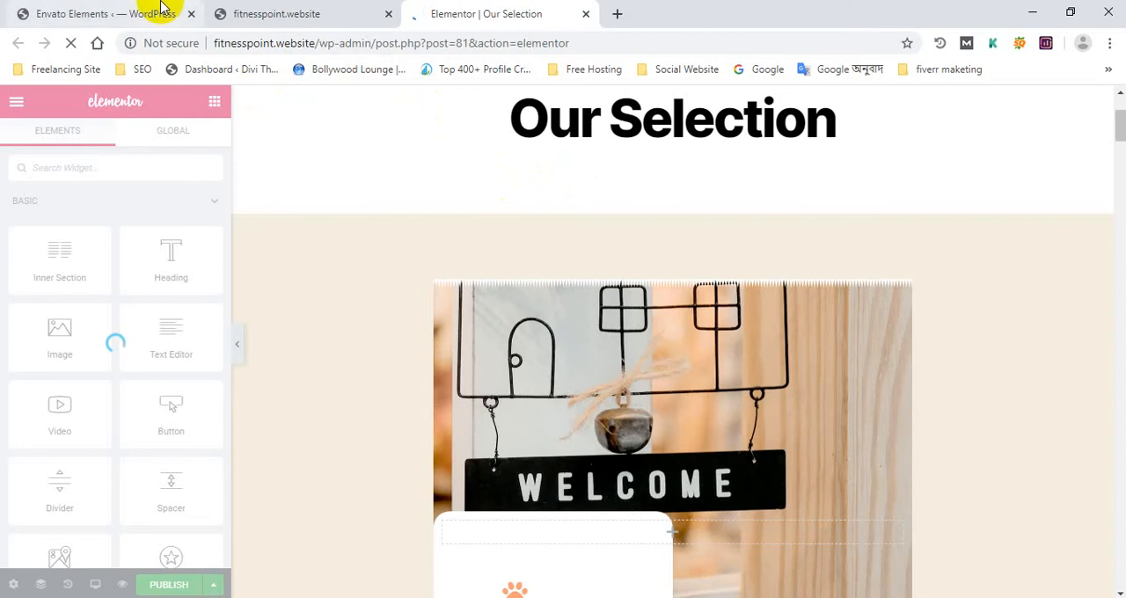
{"action": "left_click", "coordinate": [132, 12]}
{"action": "scroll", "coordinate": [48, 176], "scroll_direction": "up", "scroll_amount": 2}
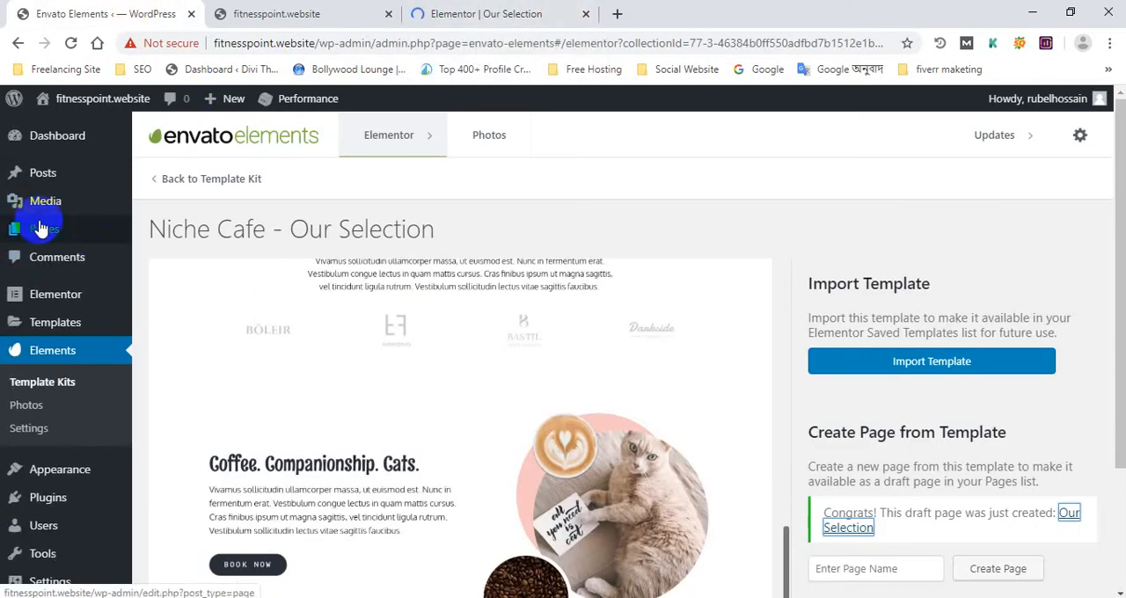
{"action": "mouse_move", "coordinate": [53, 237]}
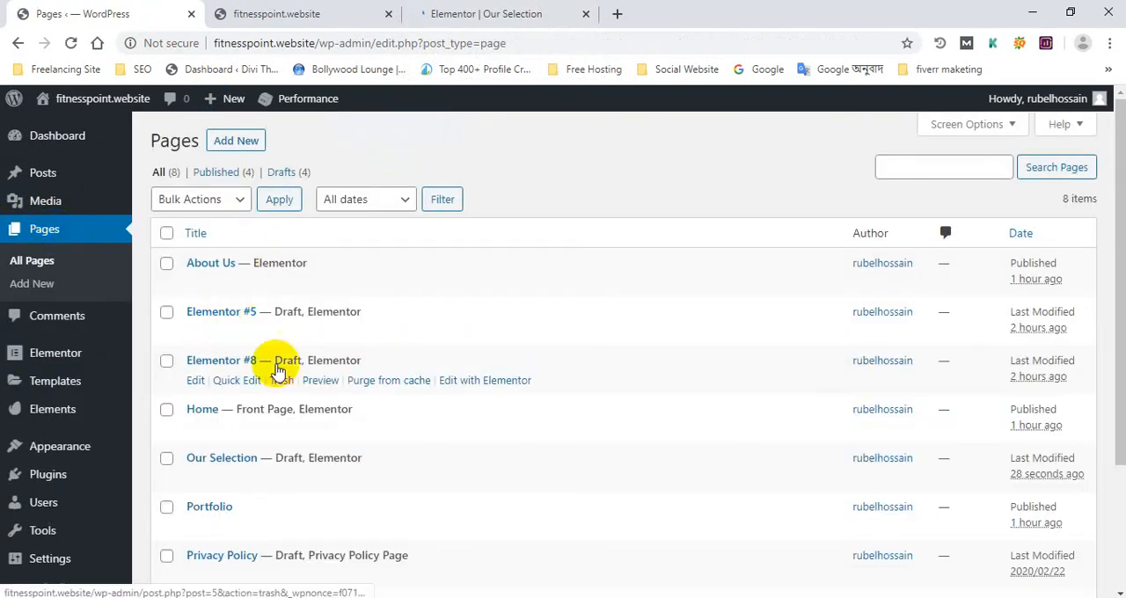
{"action": "scroll", "coordinate": [264, 363], "scroll_direction": "down", "scroll_amount": 1}
Find the "Our Selection" draft in the pages list and open it in the WordPress page editor
{"action": "left_click", "coordinate": [523, 12]}
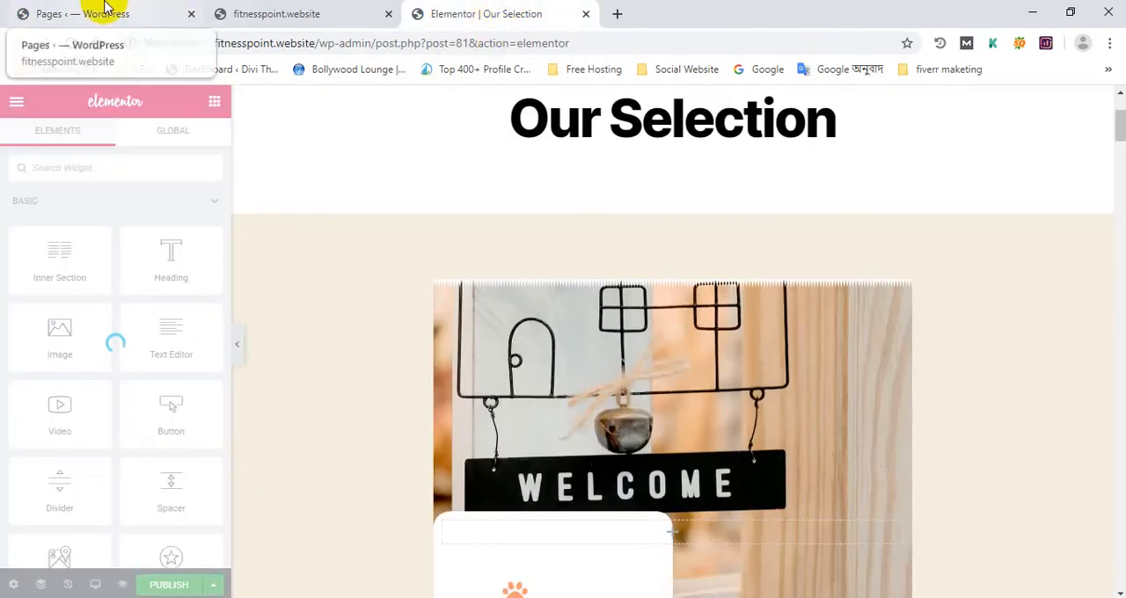
{"action": "left_click", "coordinate": [69, 12]}
{"action": "left_click", "coordinate": [483, 14]}
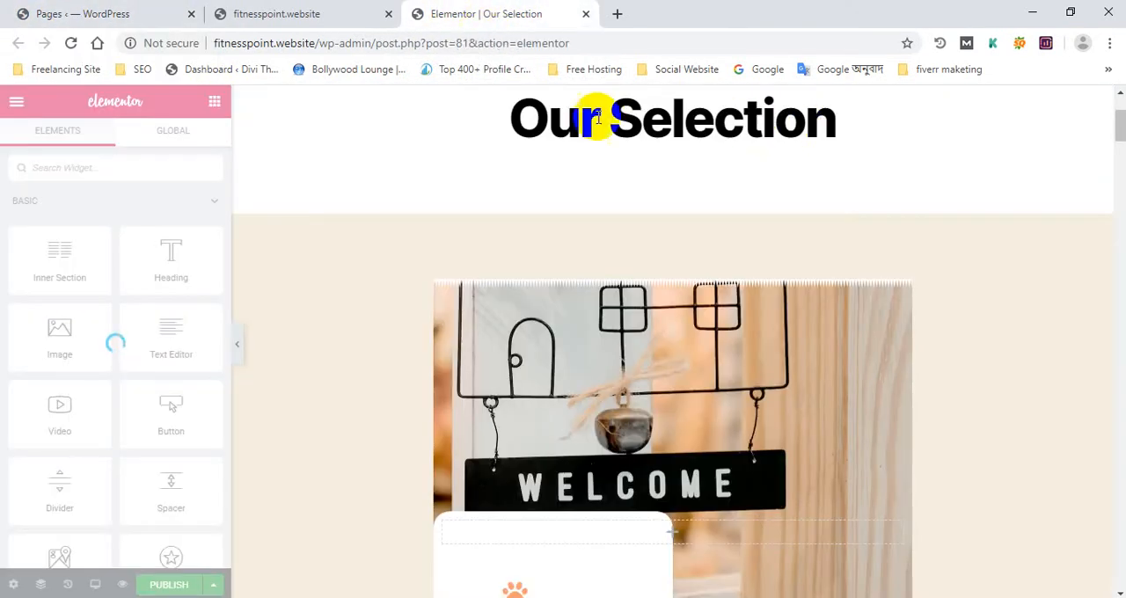
{"action": "left_click", "coordinate": [104, 14]}
{"action": "scroll", "coordinate": [180, 224], "scroll_direction": "down", "scroll_amount": 1}
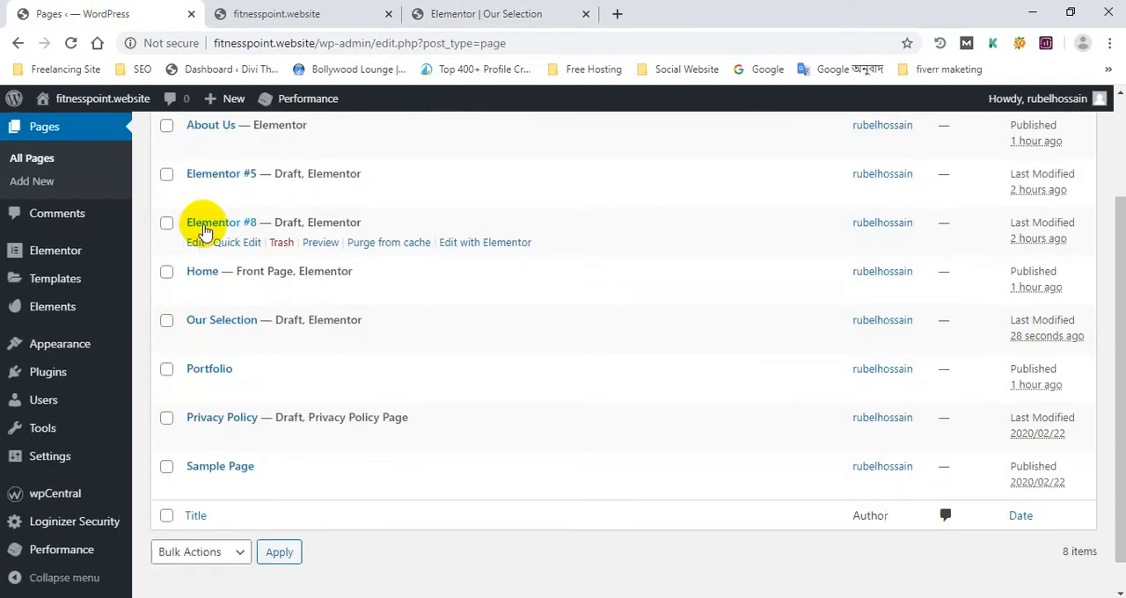
{"action": "scroll", "coordinate": [202, 387], "scroll_direction": "up", "scroll_amount": 1}
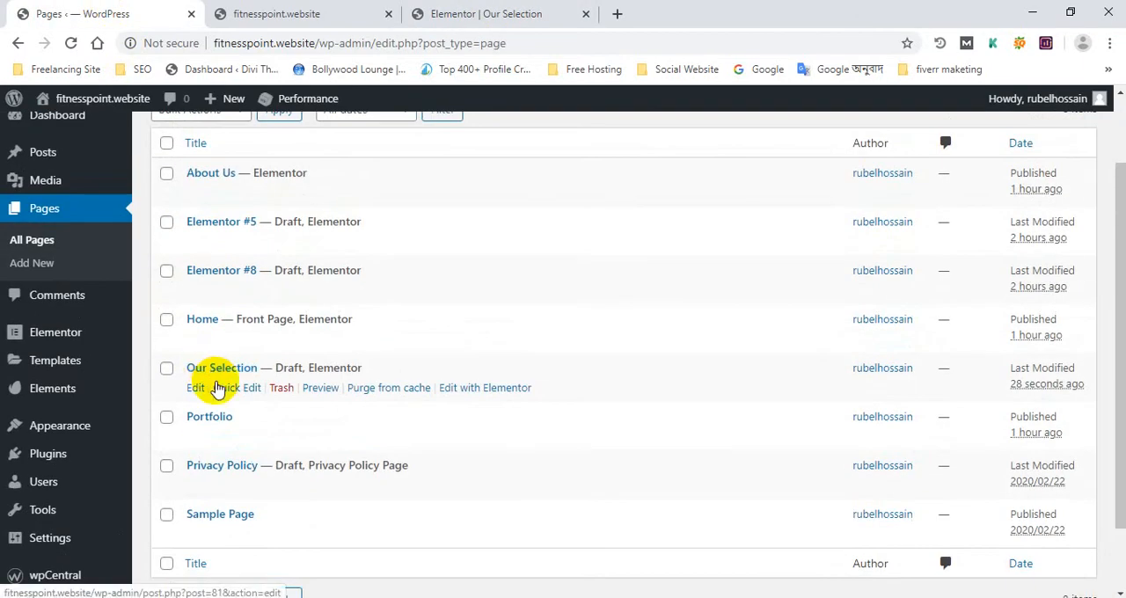
{"action": "left_click", "coordinate": [201, 390]}
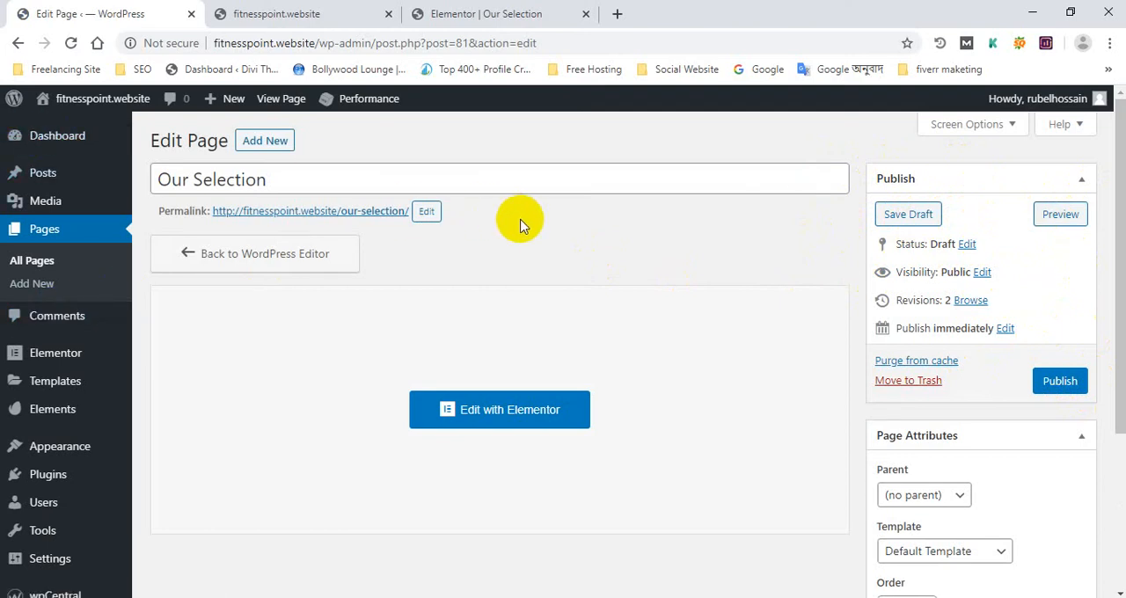
{"action": "left_click", "coordinate": [466, 13]}
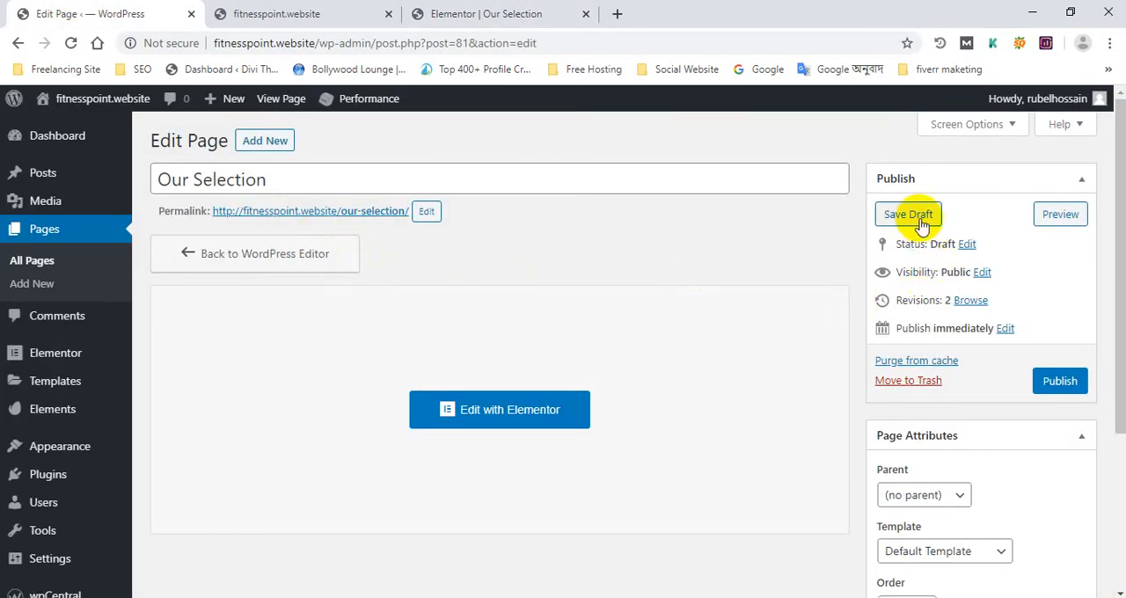
{"action": "left_click", "coordinate": [481, 11]}
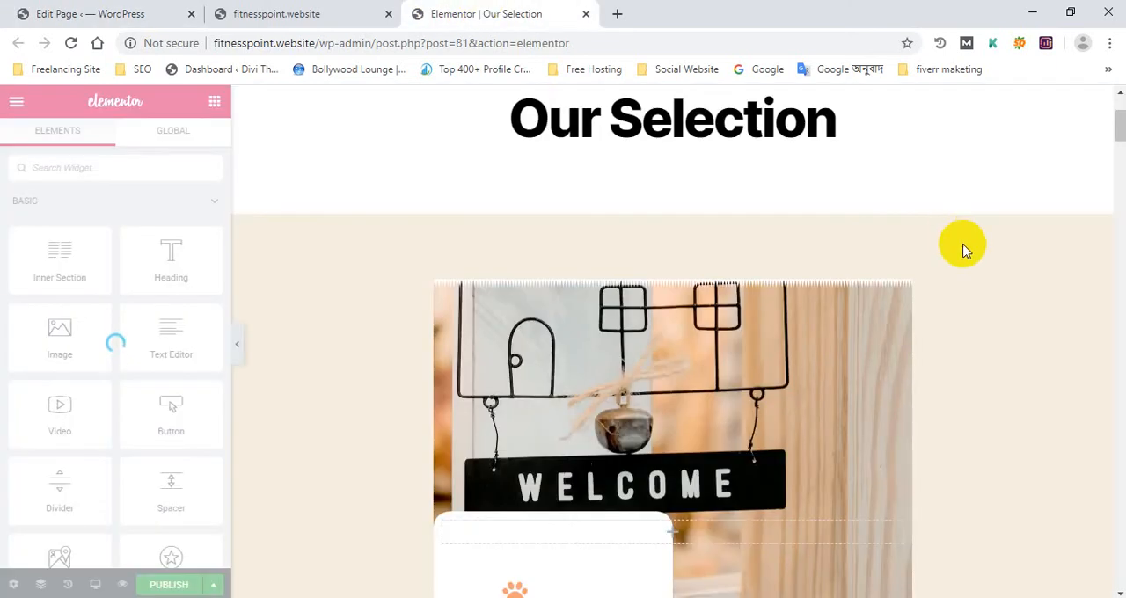
{"action": "left_click", "coordinate": [114, 12]}
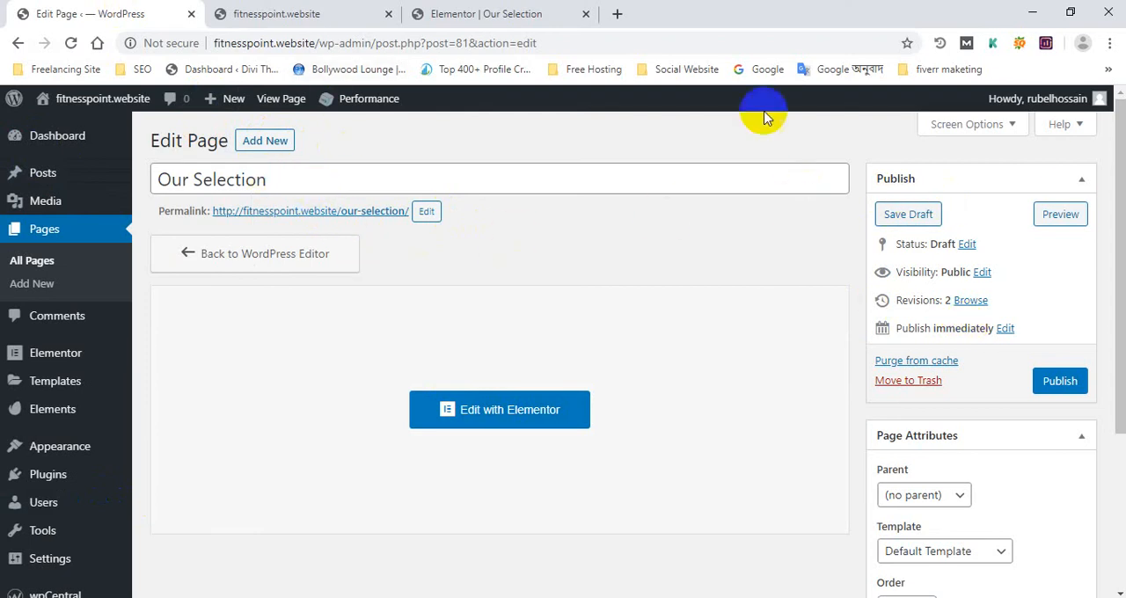
{"action": "left_click", "coordinate": [525, 9]}
{"action": "left_click", "coordinate": [118, 11]}
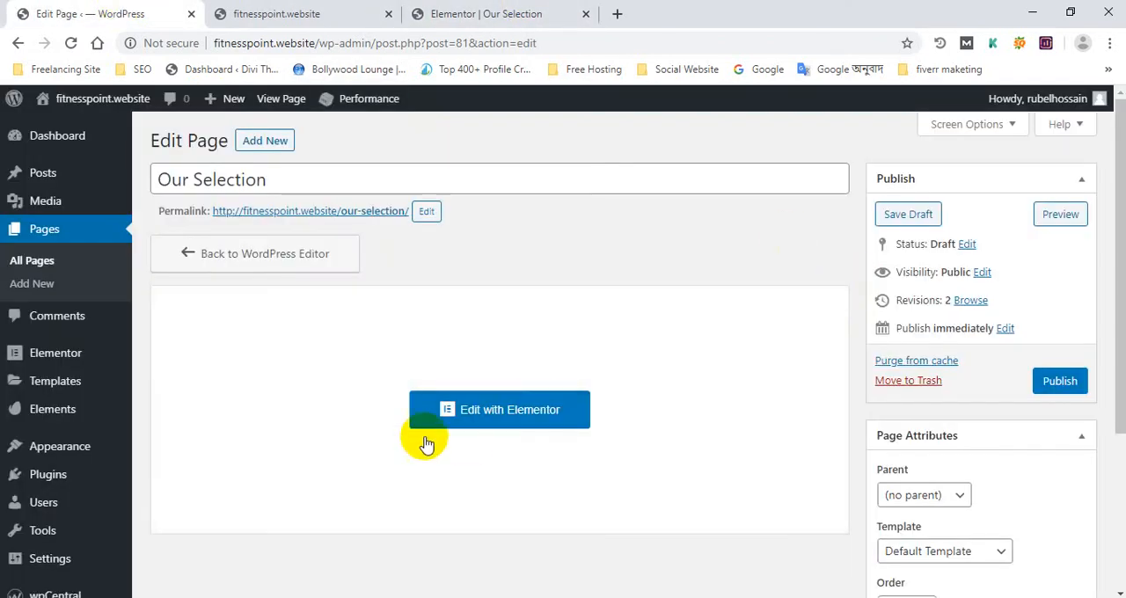
{"action": "left_click", "coordinate": [525, 8]}
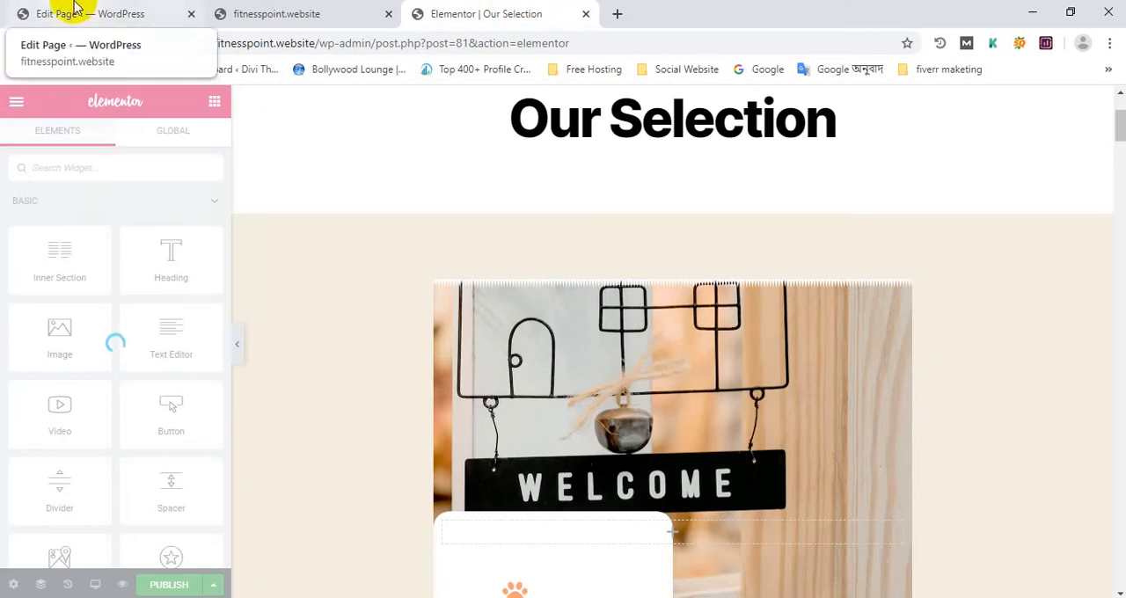
{"action": "left_click", "coordinate": [26, 10]}
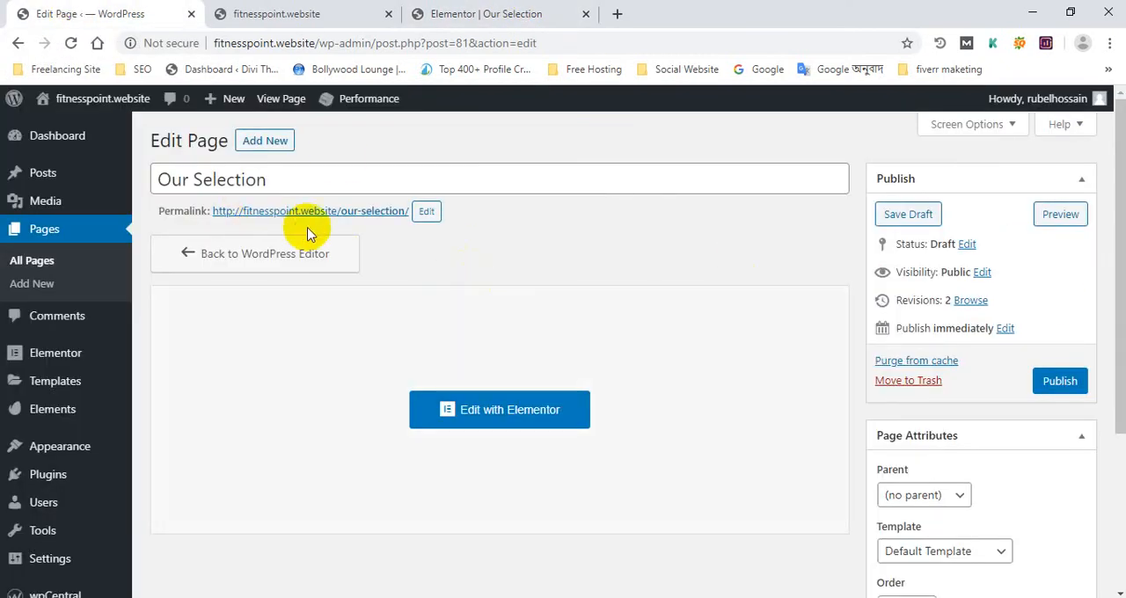
Set the page's template attribute to Elementor Full Width and publish the "Our Selection" page
{"action": "scroll", "coordinate": [809, 351], "scroll_direction": "down", "scroll_amount": 3}
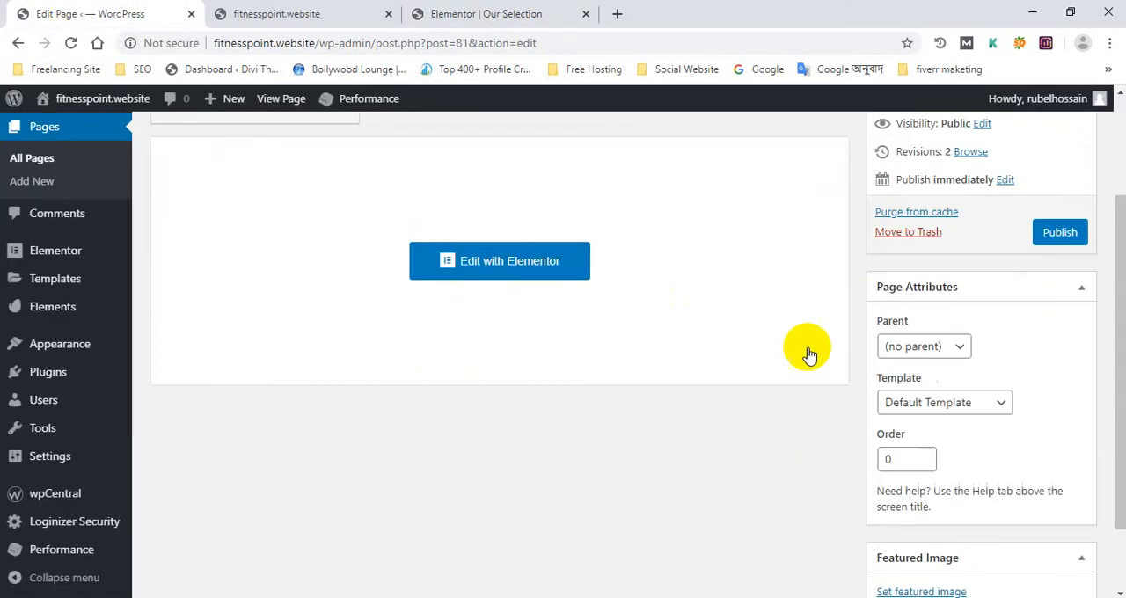
{"action": "left_click", "coordinate": [909, 315]}
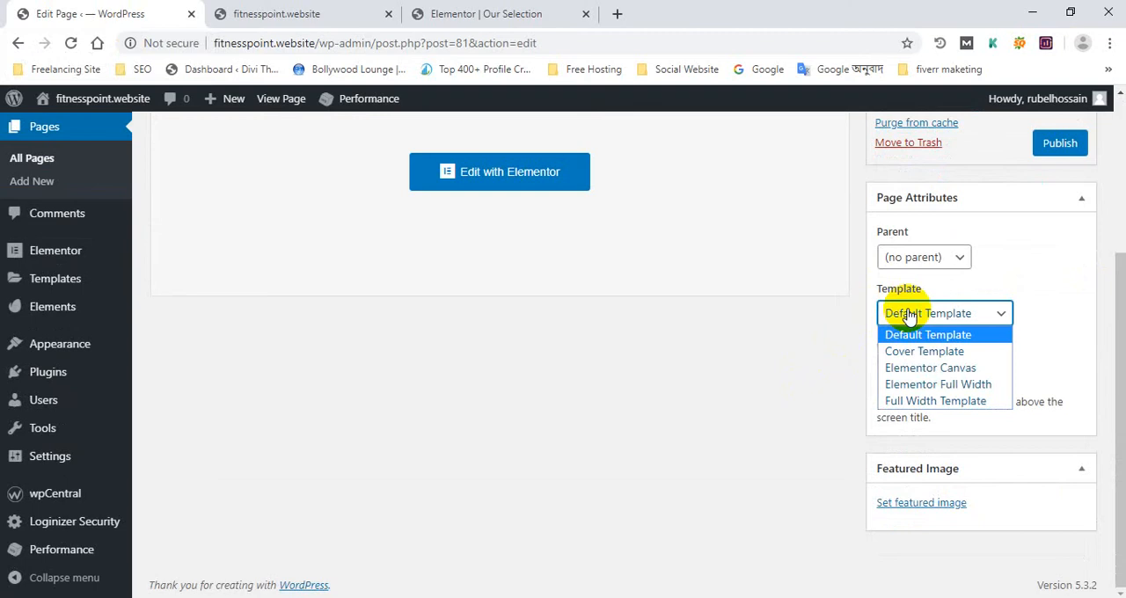
{"action": "left_click", "coordinate": [943, 385]}
{"action": "left_click", "coordinate": [1071, 151]}
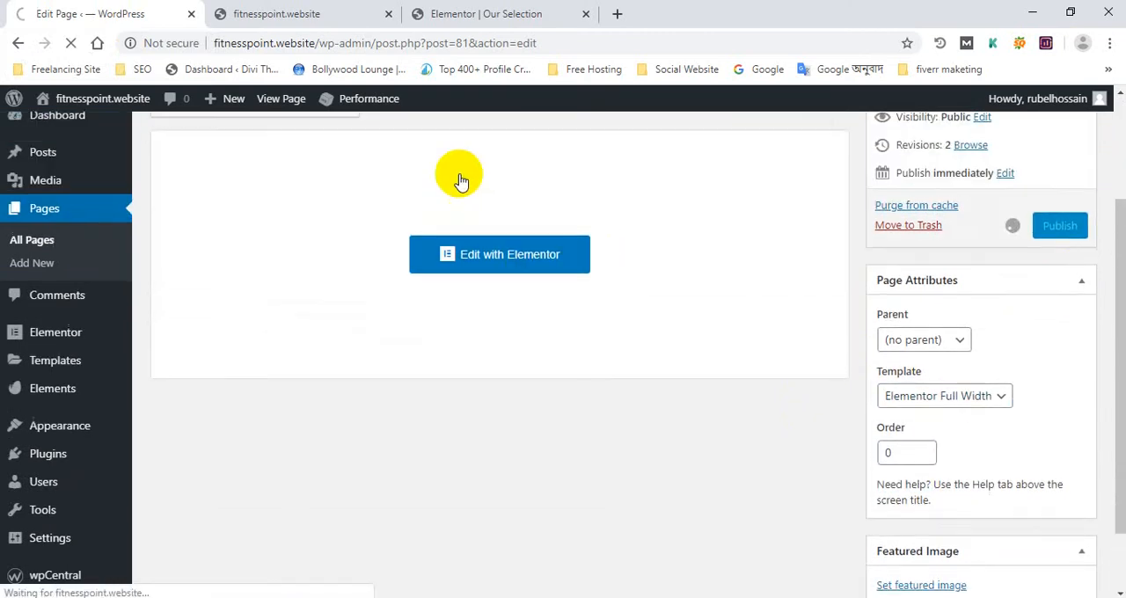
Reload the "Our Selection" page in the Elementor editor and look through the live homepage while it loads
{"action": "left_click", "coordinate": [453, 12]}
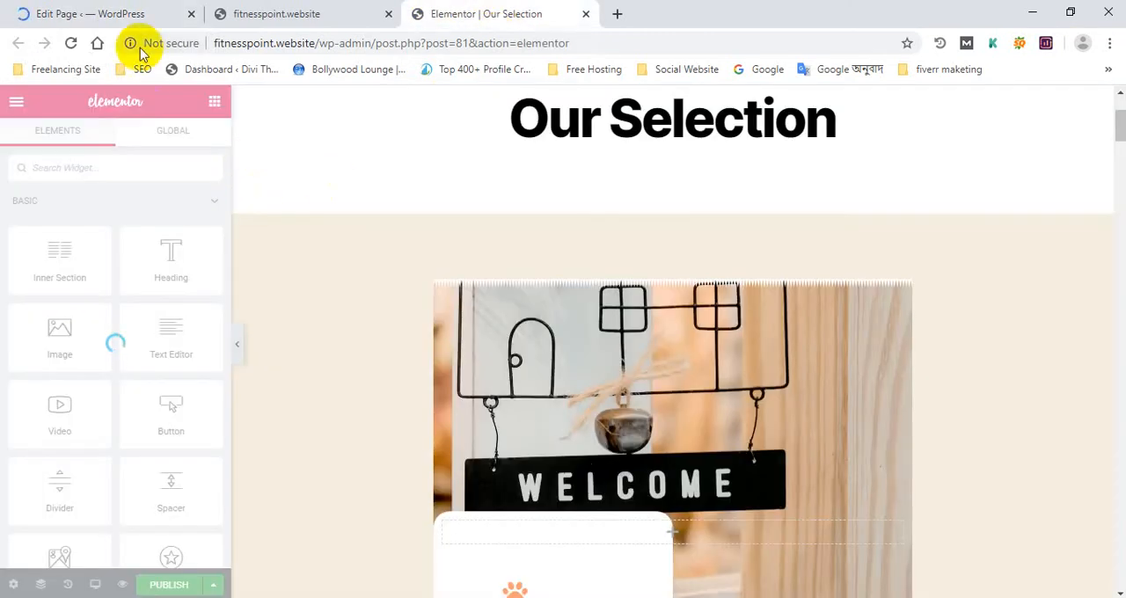
{"action": "left_click", "coordinate": [69, 43]}
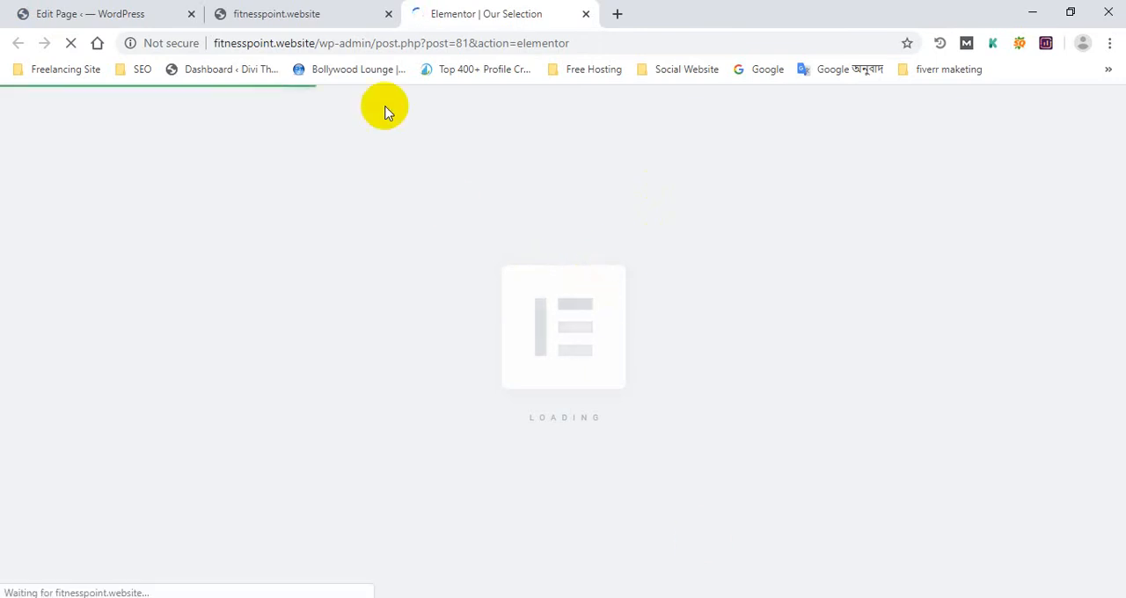
{"action": "left_click", "coordinate": [280, 7]}
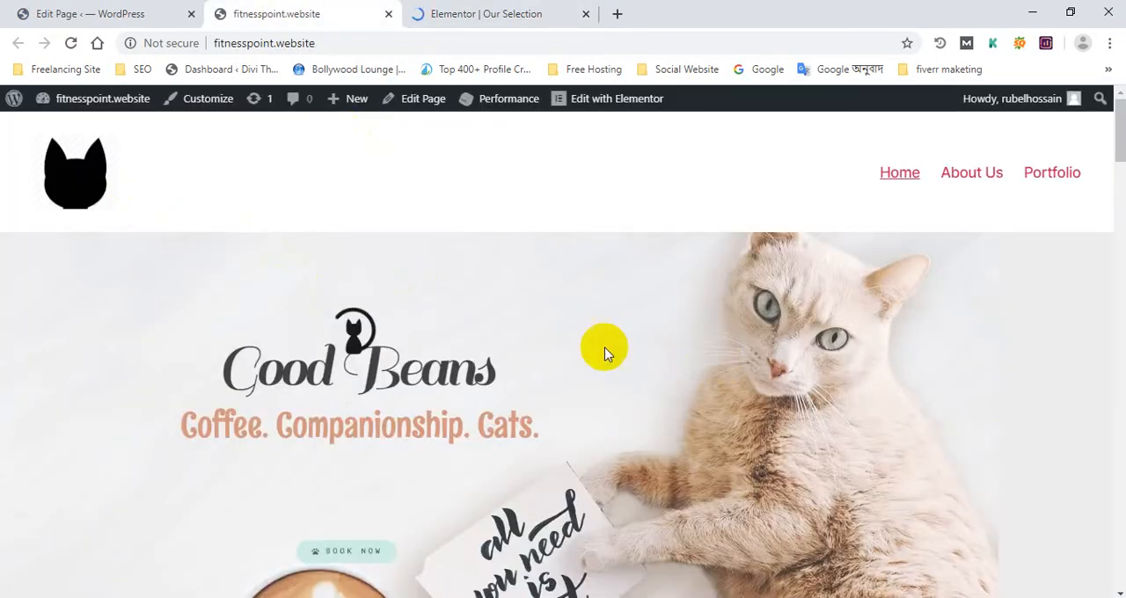
{"action": "scroll", "coordinate": [604, 352], "scroll_direction": "down", "scroll_amount": 2}
{"action": "scroll", "coordinate": [691, 334], "scroll_direction": "up", "scroll_amount": 2}
{"action": "scroll", "coordinate": [724, 352], "scroll_direction": "down", "scroll_amount": 15}
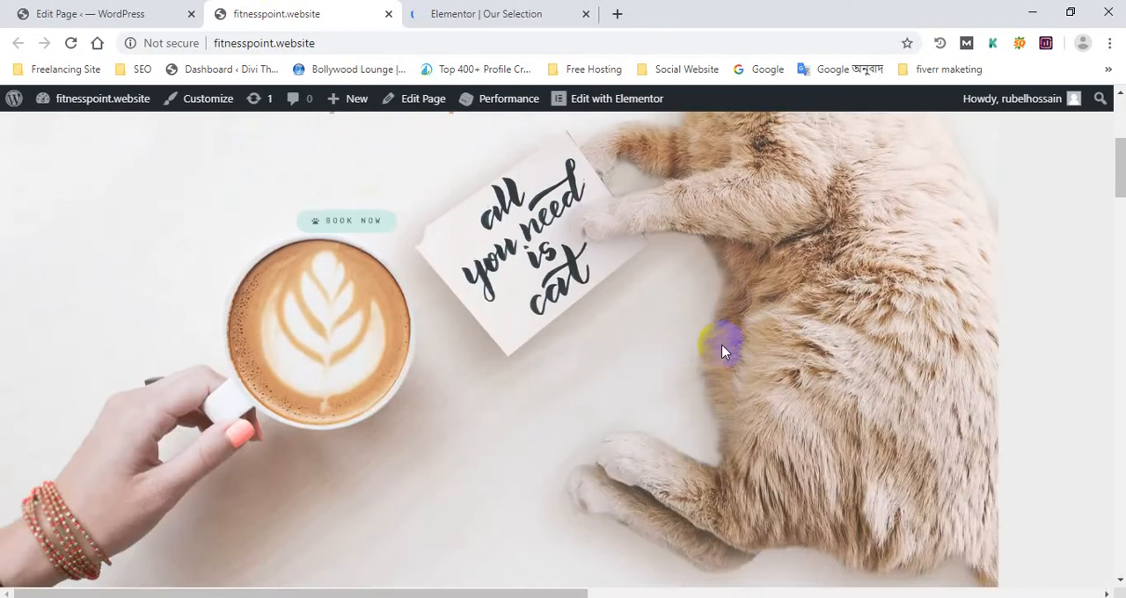
{"action": "scroll", "coordinate": [706, 348], "scroll_direction": "down", "scroll_amount": 15}
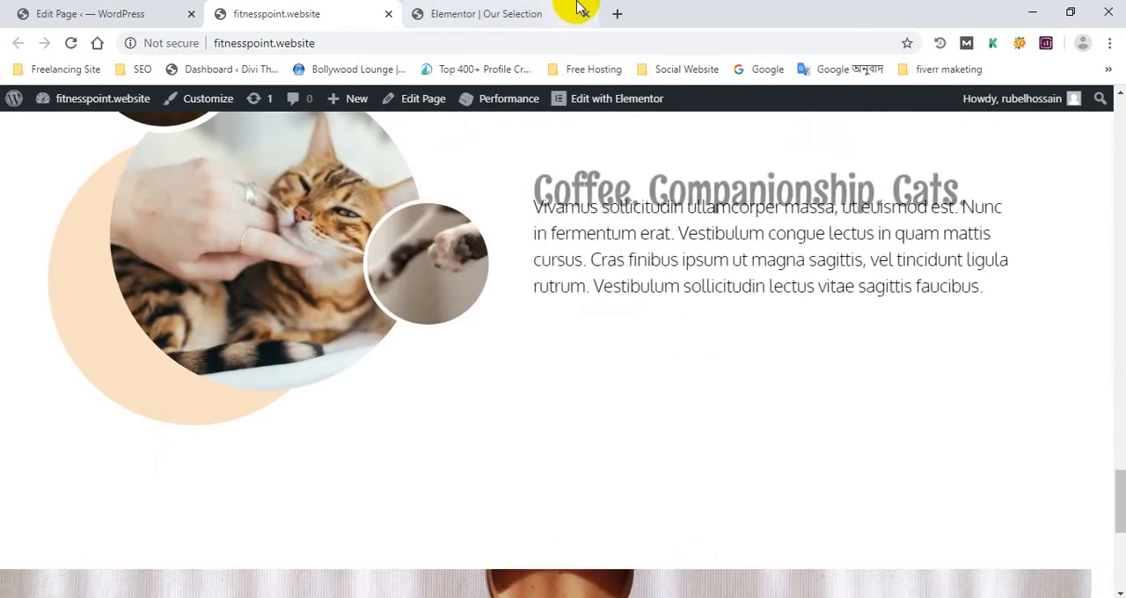
Return to the Elementor editor and look over the layout and sections of the reloaded "Our Selection" page
{"action": "left_click", "coordinate": [572, 12]}
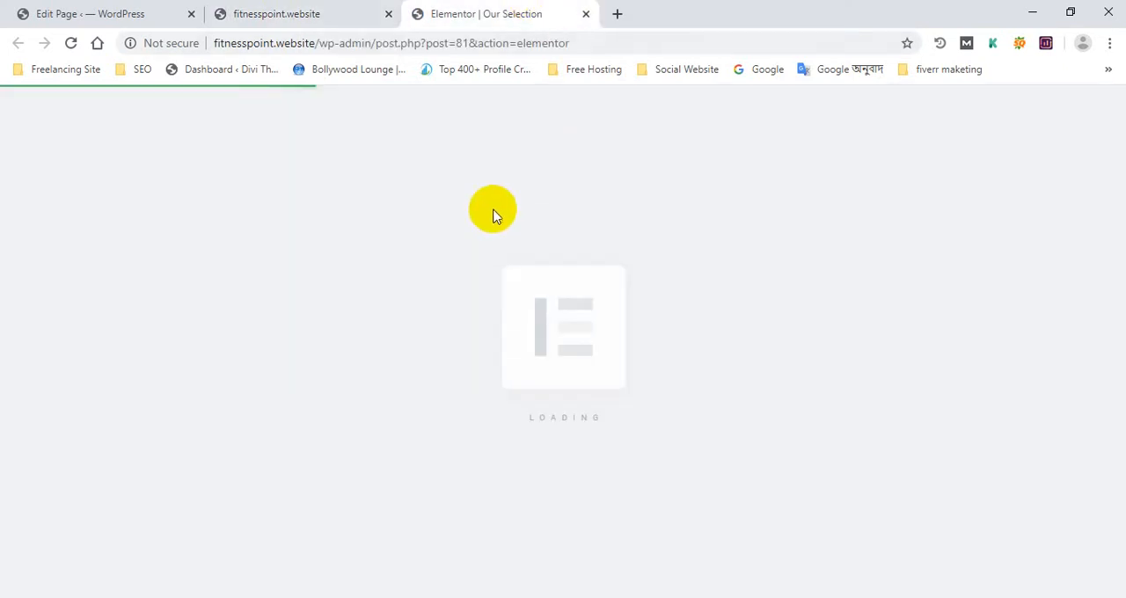
{"action": "scroll", "coordinate": [588, 326], "scroll_direction": "down", "scroll_amount": 7}
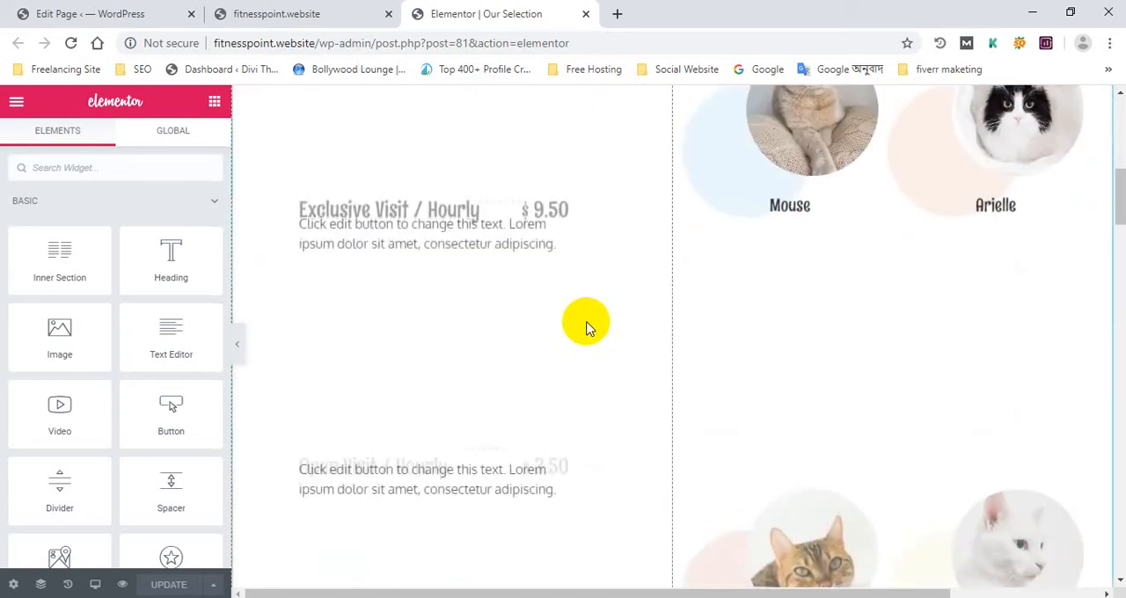
{"action": "scroll", "coordinate": [588, 326], "scroll_direction": "up", "scroll_amount": 7}
{"action": "scroll", "coordinate": [590, 312], "scroll_direction": "down", "scroll_amount": 4}
{"action": "scroll", "coordinate": [590, 307], "scroll_direction": "up", "scroll_amount": 4}
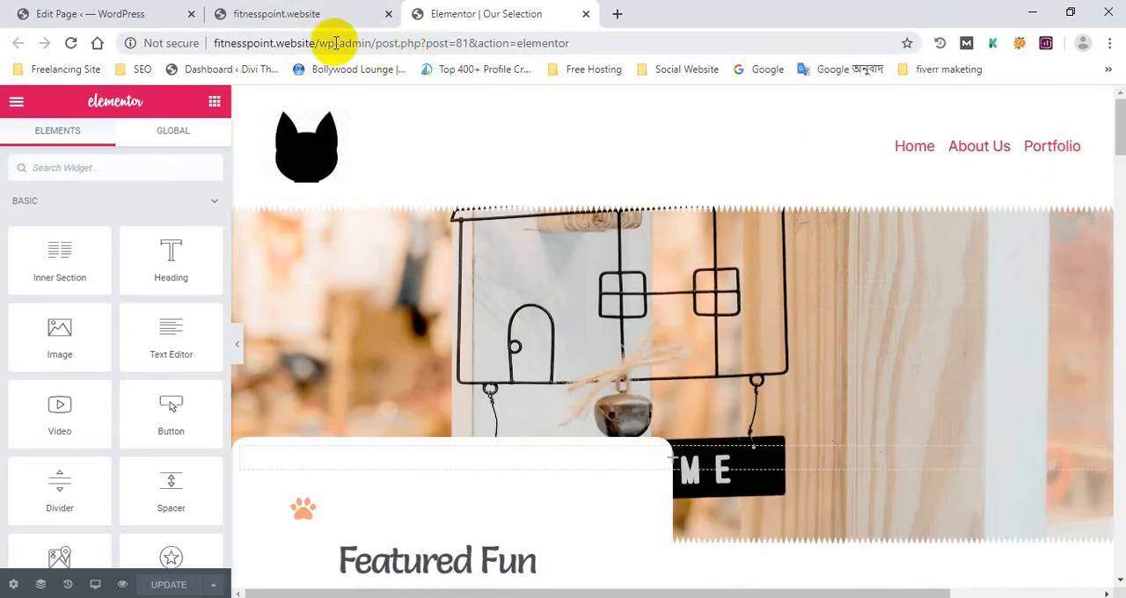
{"action": "left_click_drag", "start_coordinate": [319, 42], "coordinate": [807, 72]}
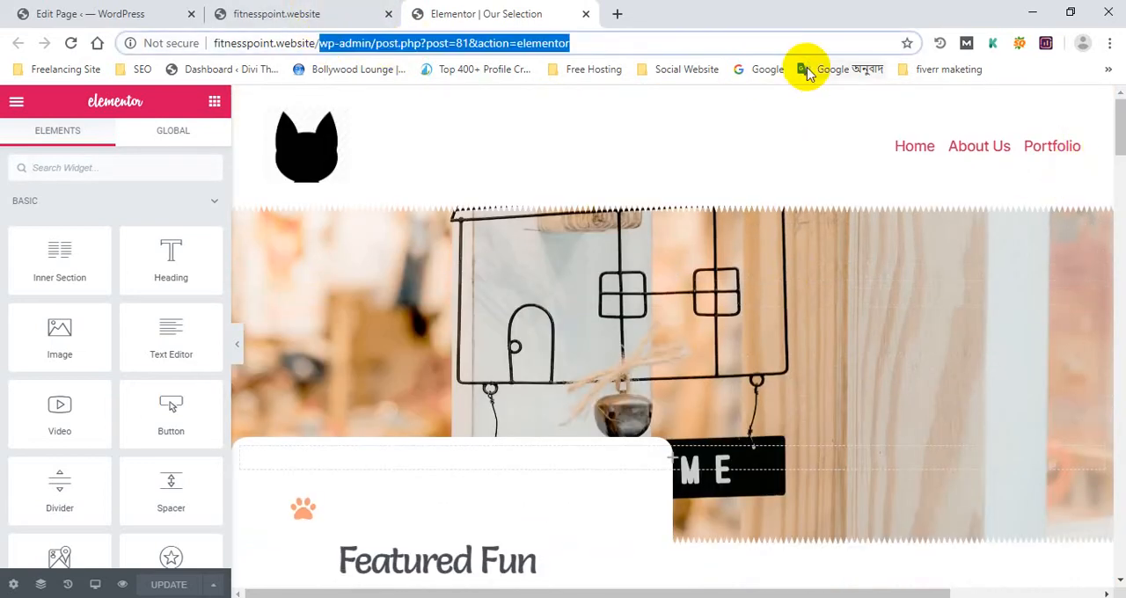
Go back to the live homepage and check the navigation menu in its header
{"action": "left_click", "coordinate": [356, 7]}
{"action": "scroll", "coordinate": [225, 209], "scroll_direction": "up", "scroll_amount": 12}
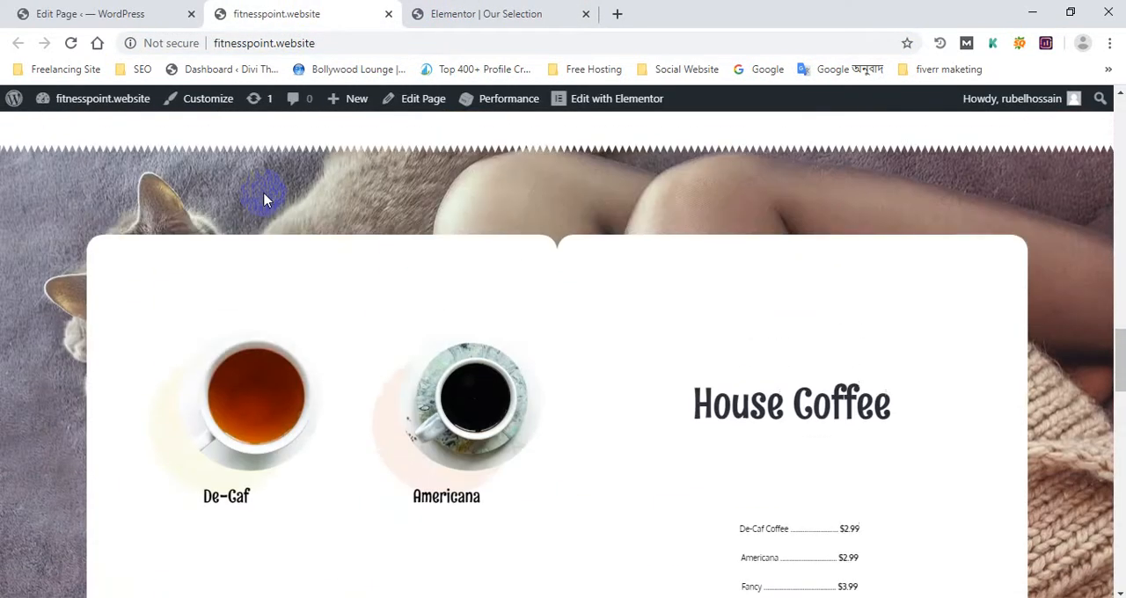
{"action": "scroll", "coordinate": [264, 198], "scroll_direction": "up", "scroll_amount": 6}
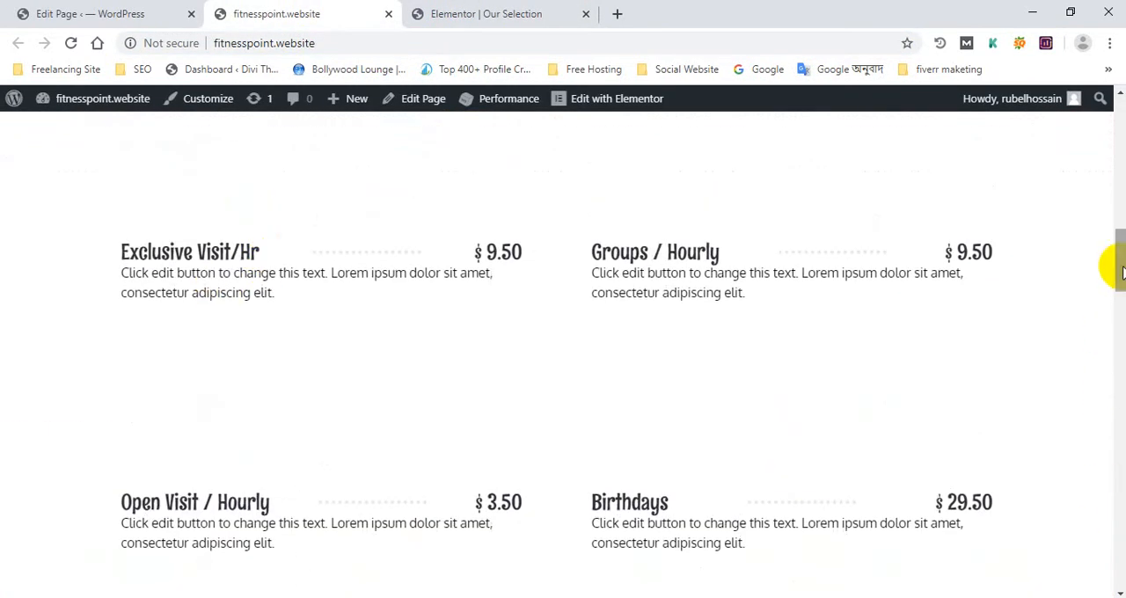
{"action": "left_click_drag", "start_coordinate": [1122, 272], "coordinate": [1110, 132]}
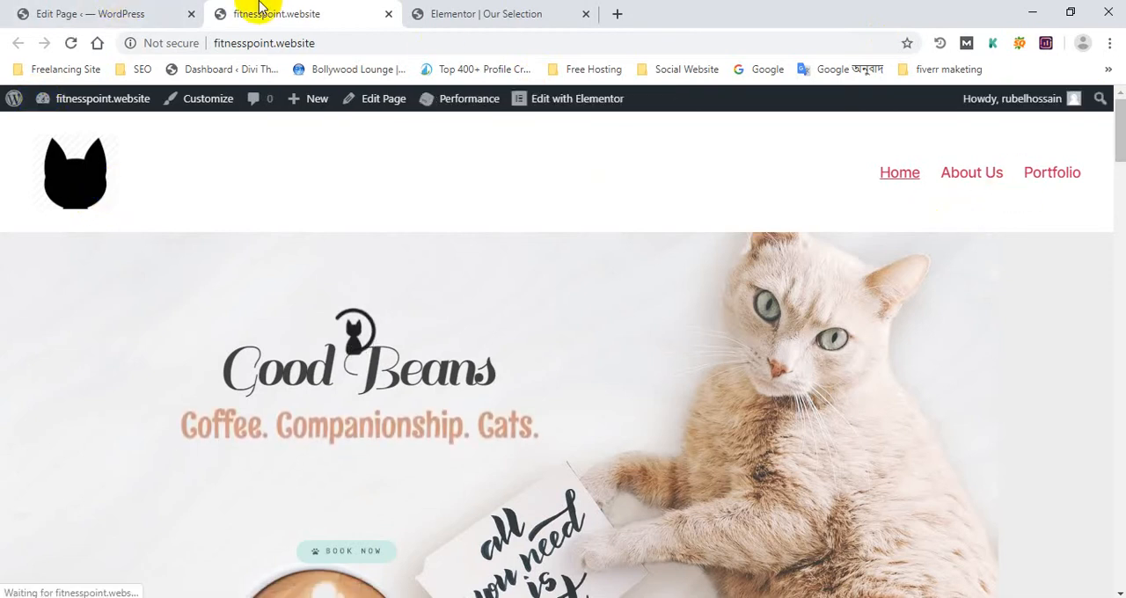
Add the "Our Selection" page to the Main Menu directly below Home and save the menu
{"action": "left_click", "coordinate": [79, 12]}
{"action": "scroll", "coordinate": [53, 315], "scroll_direction": "down", "scroll_amount": 3}
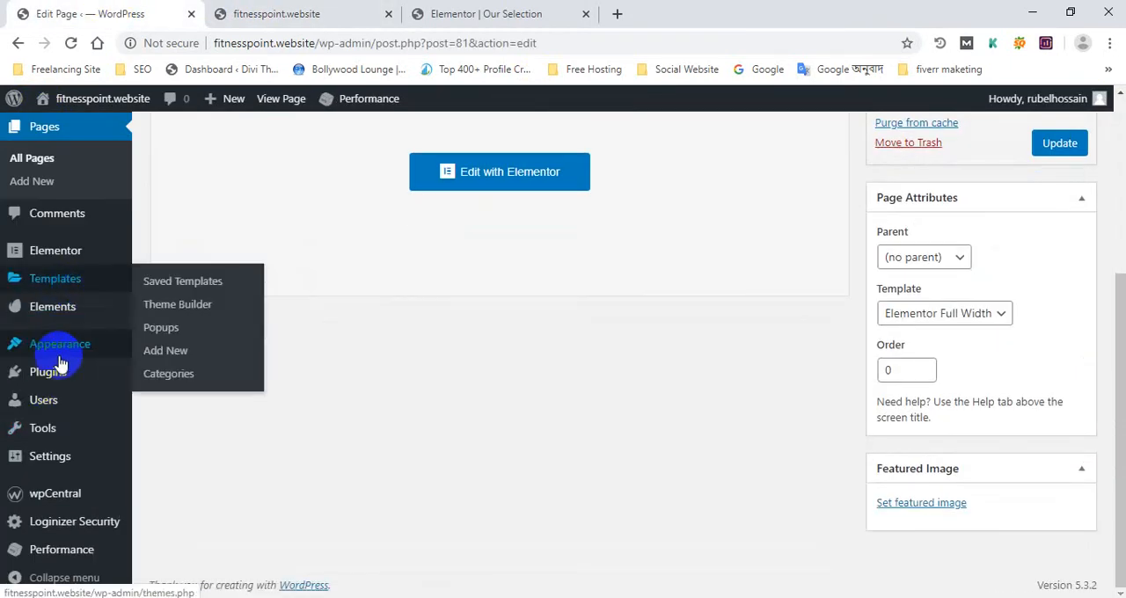
{"action": "mouse_move", "coordinate": [77, 348]}
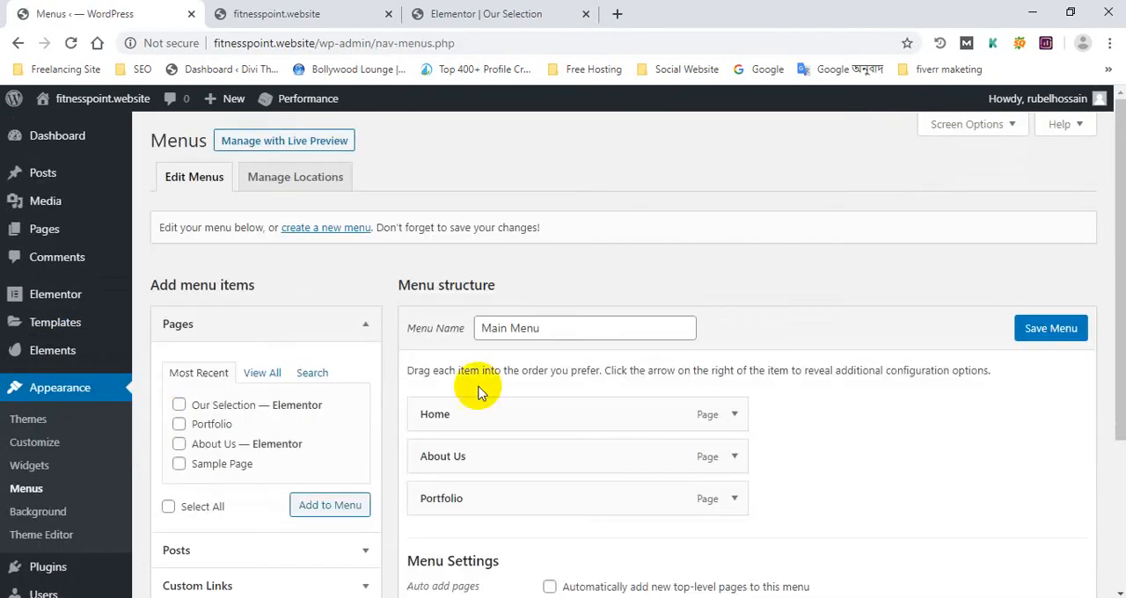
{"action": "scroll", "coordinate": [479, 393], "scroll_direction": "down", "scroll_amount": 1}
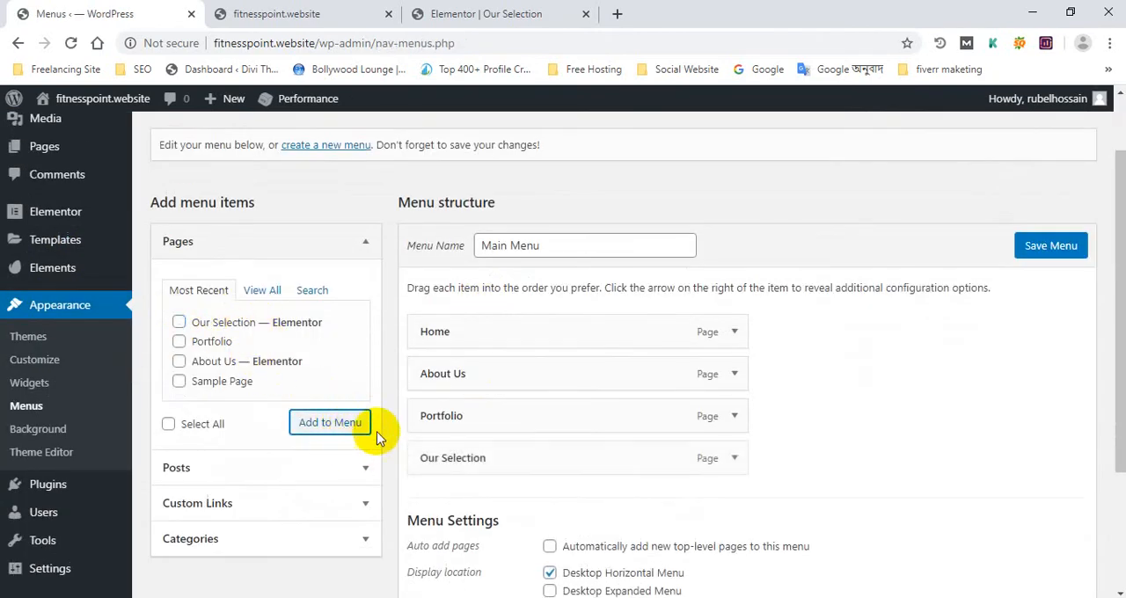
{"action": "left_click_drag", "start_coordinate": [456, 458], "coordinate": [464, 373]}
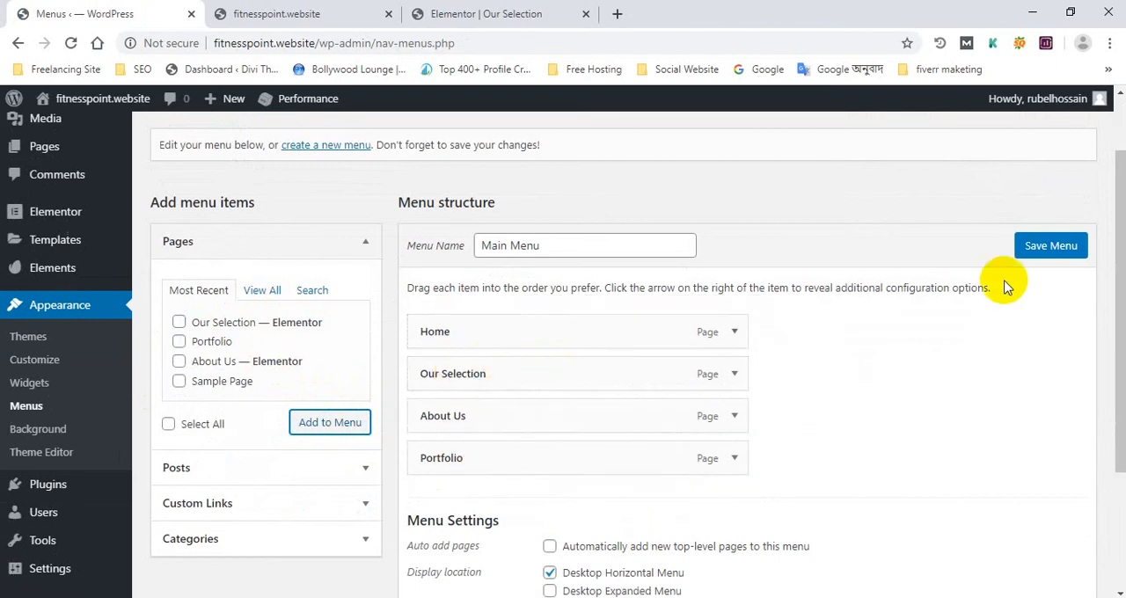
{"action": "left_click", "coordinate": [1056, 248]}
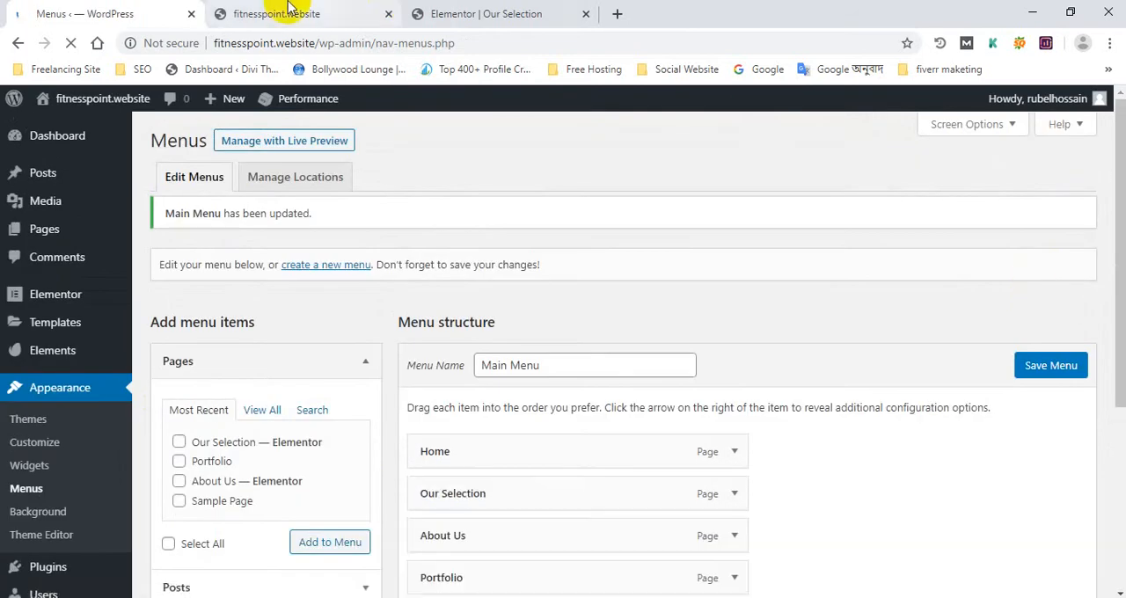
Open the "Our Selection" page from the live site's header menu and look through its sections
{"action": "left_click", "coordinate": [290, 13]}
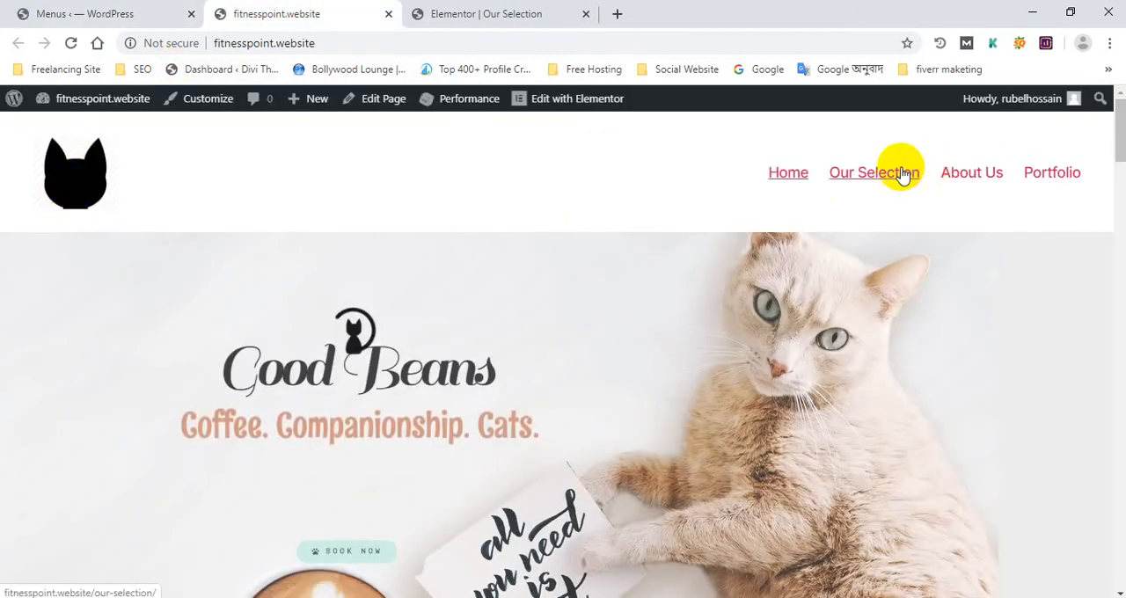
{"action": "left_click", "coordinate": [900, 179]}
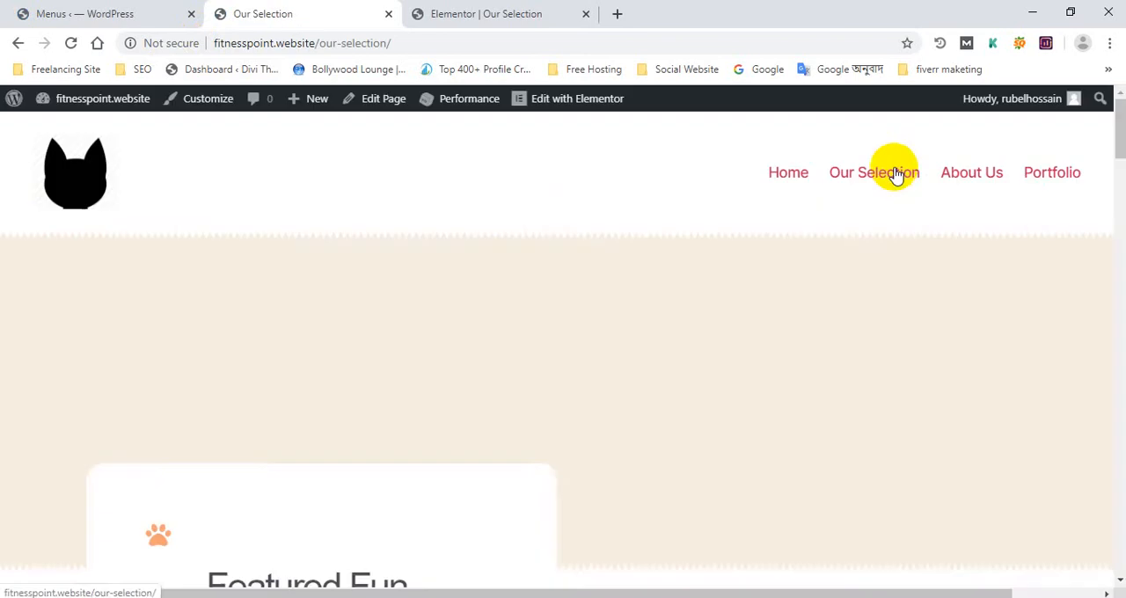
{"action": "scroll", "coordinate": [466, 308], "scroll_direction": "down", "scroll_amount": 7}
{"action": "scroll", "coordinate": [466, 313], "scroll_direction": "up", "scroll_amount": 7}
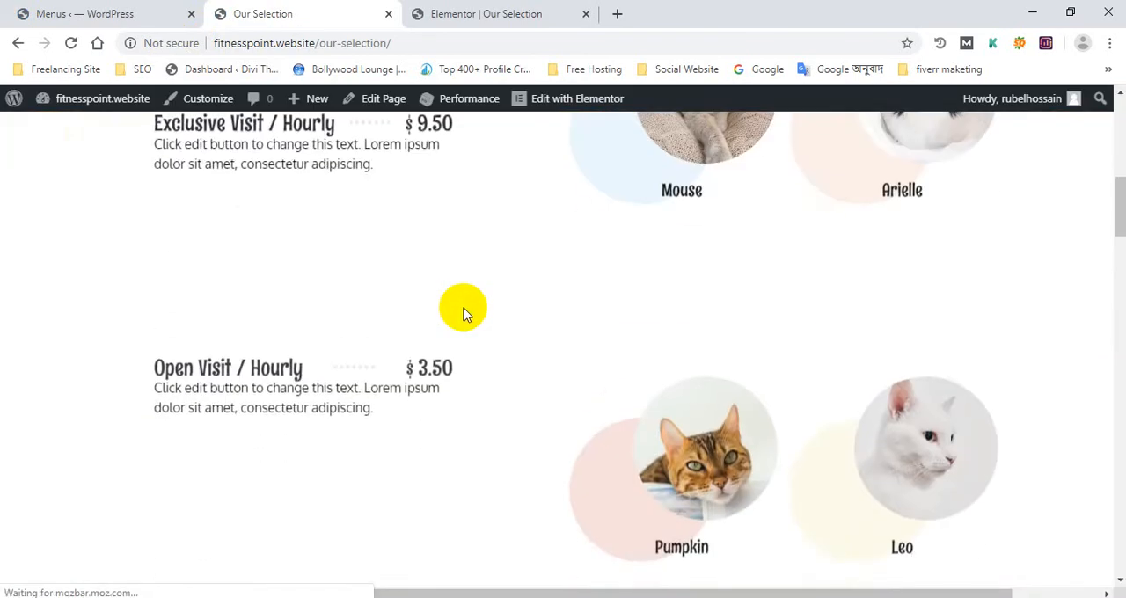
{"action": "scroll", "coordinate": [466, 312], "scroll_direction": "down", "scroll_amount": 5}
{"action": "scroll", "coordinate": [1036, 430], "scroll_direction": "up", "scroll_amount": 10}
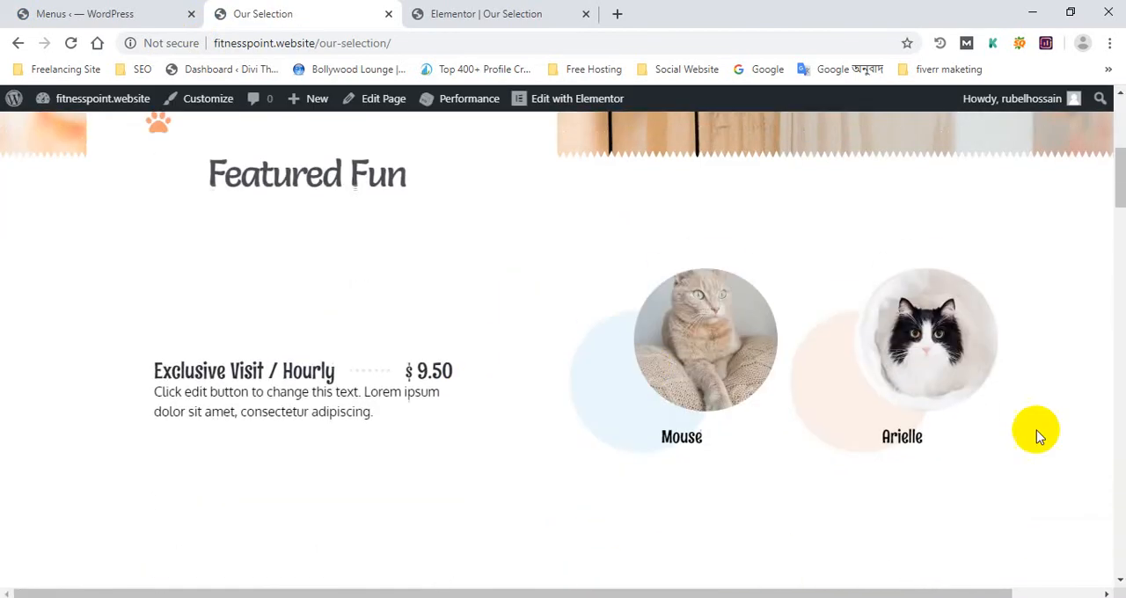
Return to the WordPress admin and open the Envato Elements template kits for Elementor
{"action": "left_click", "coordinate": [26, 14]}
{"action": "scroll", "coordinate": [159, 308], "scroll_direction": "down", "scroll_amount": 1}
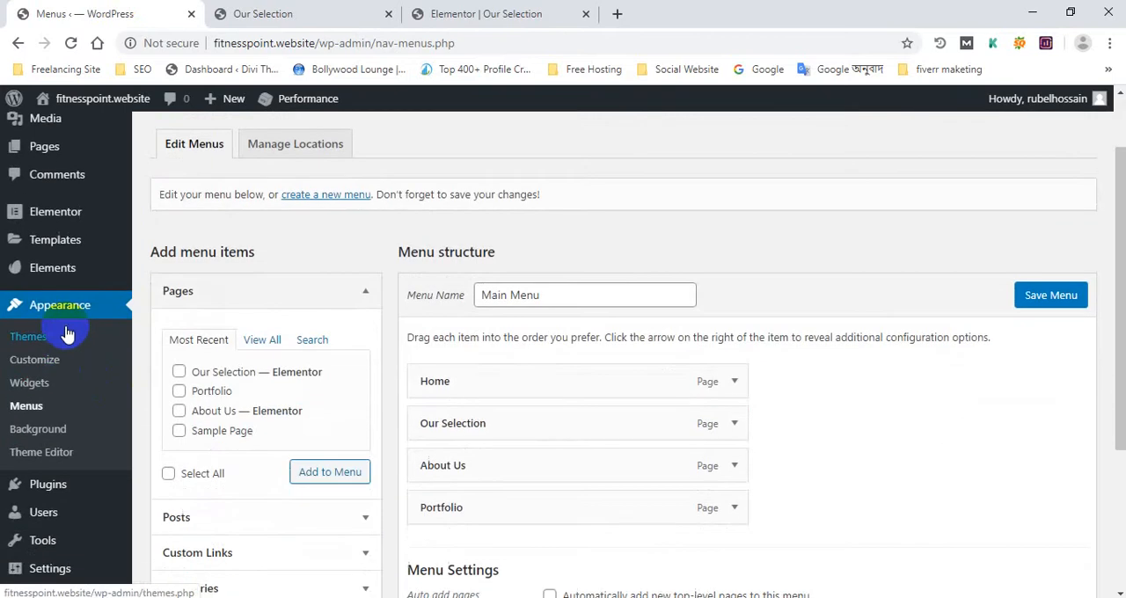
{"action": "mouse_move", "coordinate": [57, 283]}
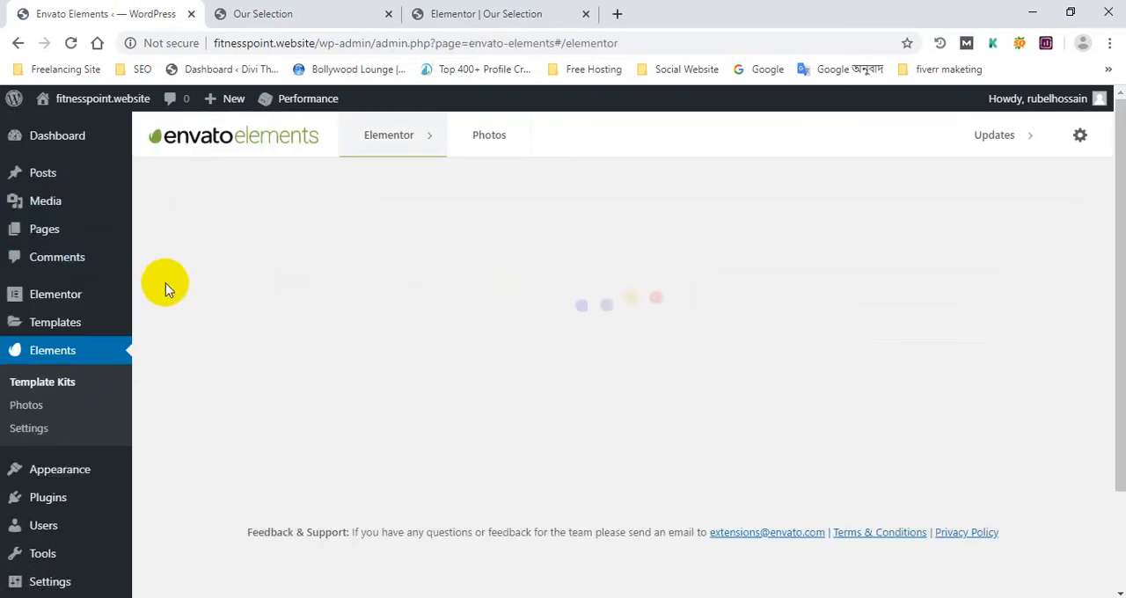
{"action": "scroll", "coordinate": [388, 332], "scroll_direction": "up", "scroll_amount": 1}
{"action": "scroll", "coordinate": [388, 331], "scroll_direction": "down", "scroll_amount": 10}
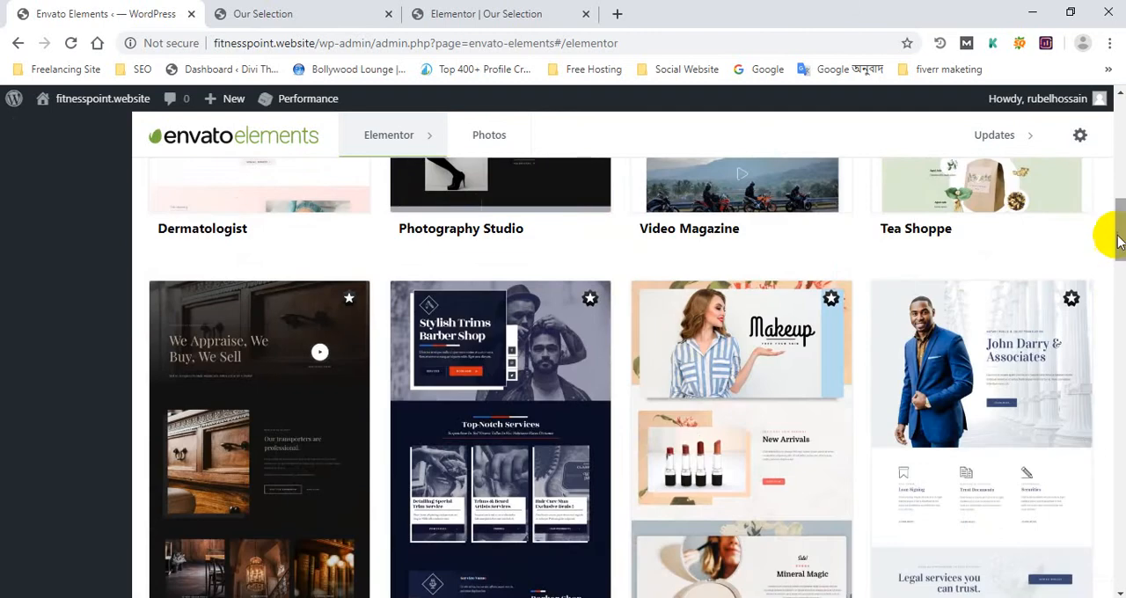
Go to page 2 of the free template kits and open the Niche Cafe kit
{"action": "left_click_drag", "start_coordinate": [1119, 233], "coordinate": [1120, 510]}
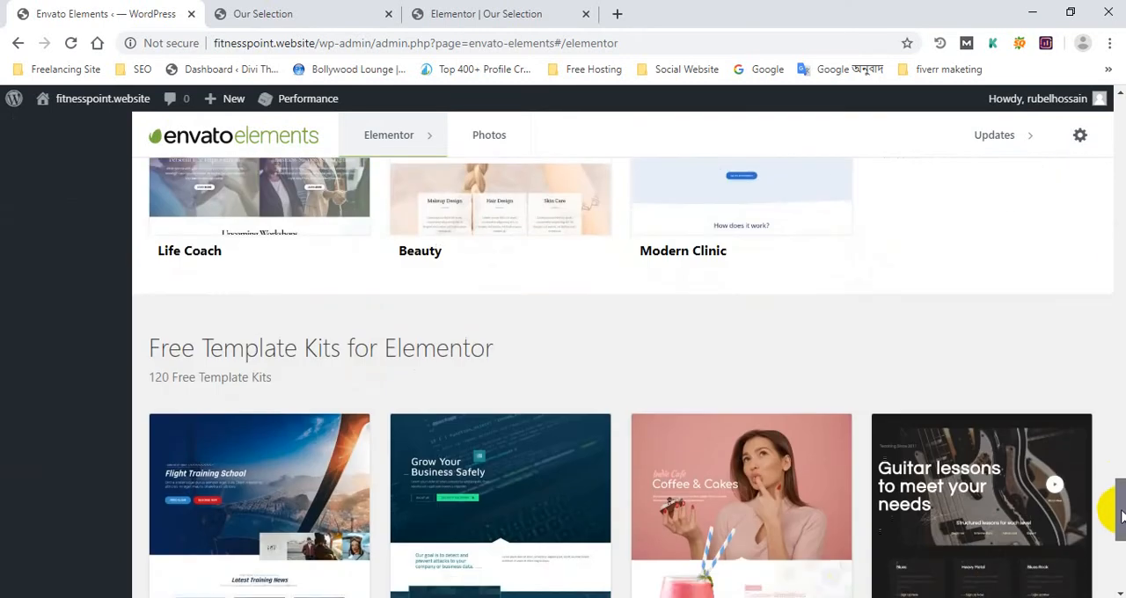
{"action": "scroll", "coordinate": [503, 412], "scroll_direction": "down", "scroll_amount": 7}
{"action": "scroll", "coordinate": [528, 431], "scroll_direction": "down", "scroll_amount": 2}
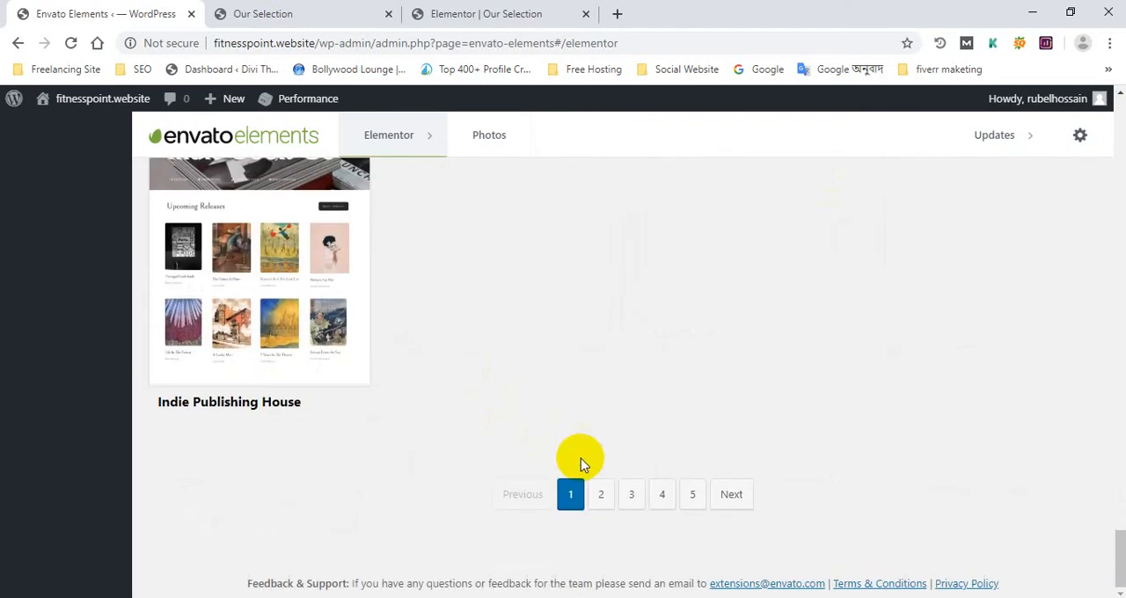
{"action": "left_click", "coordinate": [602, 497]}
{"action": "scroll", "coordinate": [598, 493], "scroll_direction": "down", "scroll_amount": 6}
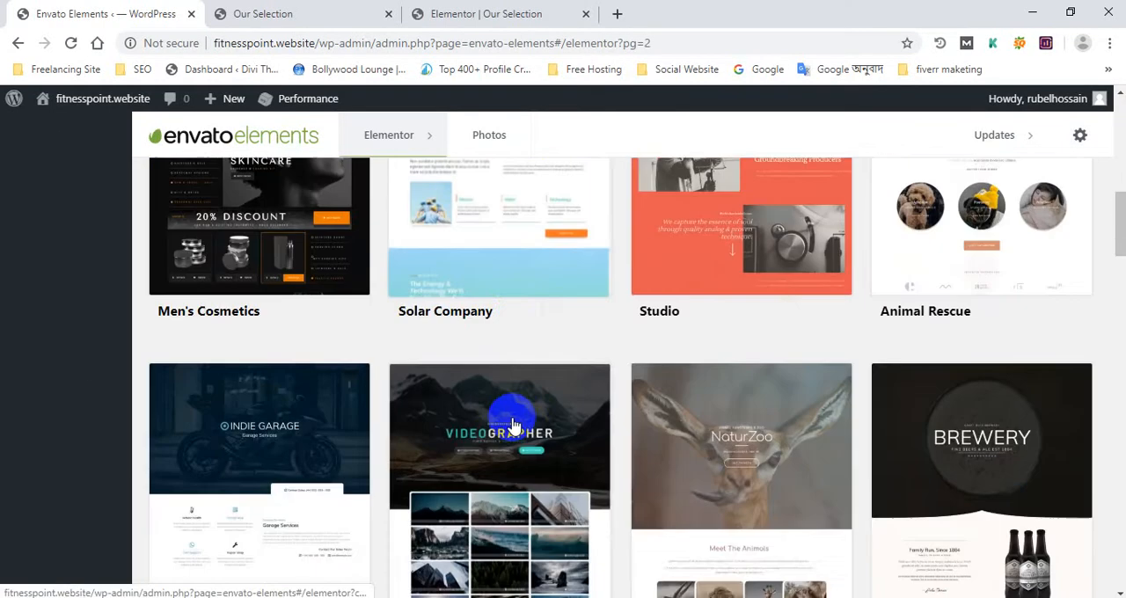
{"action": "scroll", "coordinate": [571, 395], "scroll_direction": "down", "scroll_amount": 3}
{"action": "left_click", "coordinate": [442, 470]}
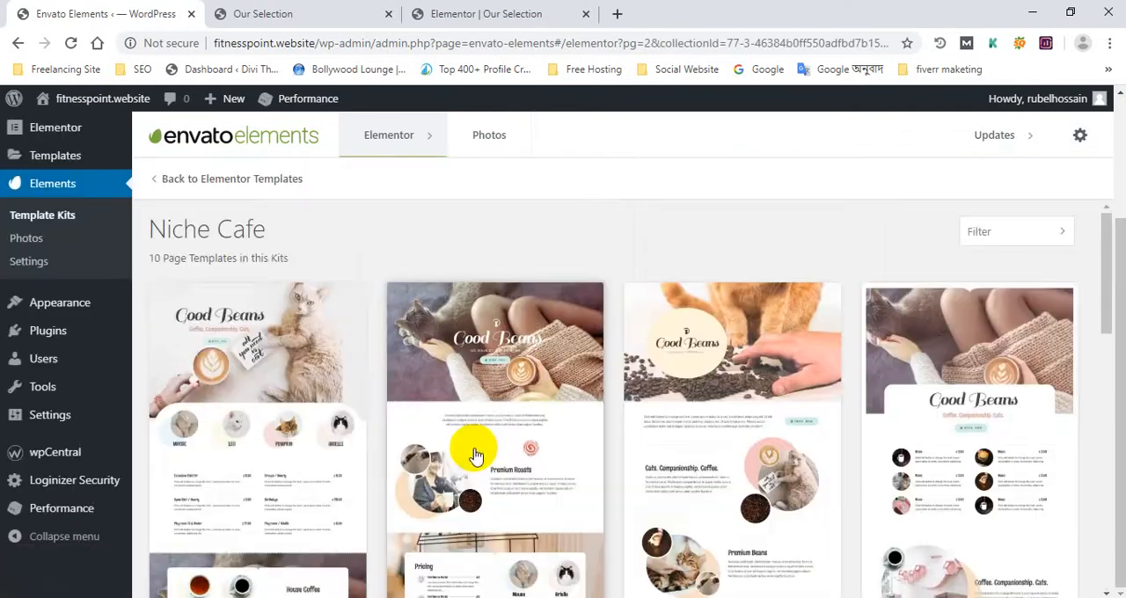
Create a page named "Single Item" from the Niche Cafe kit's Single Item template, reusing the template's copied title
{"action": "scroll", "coordinate": [475, 455], "scroll_direction": "down", "scroll_amount": 6}
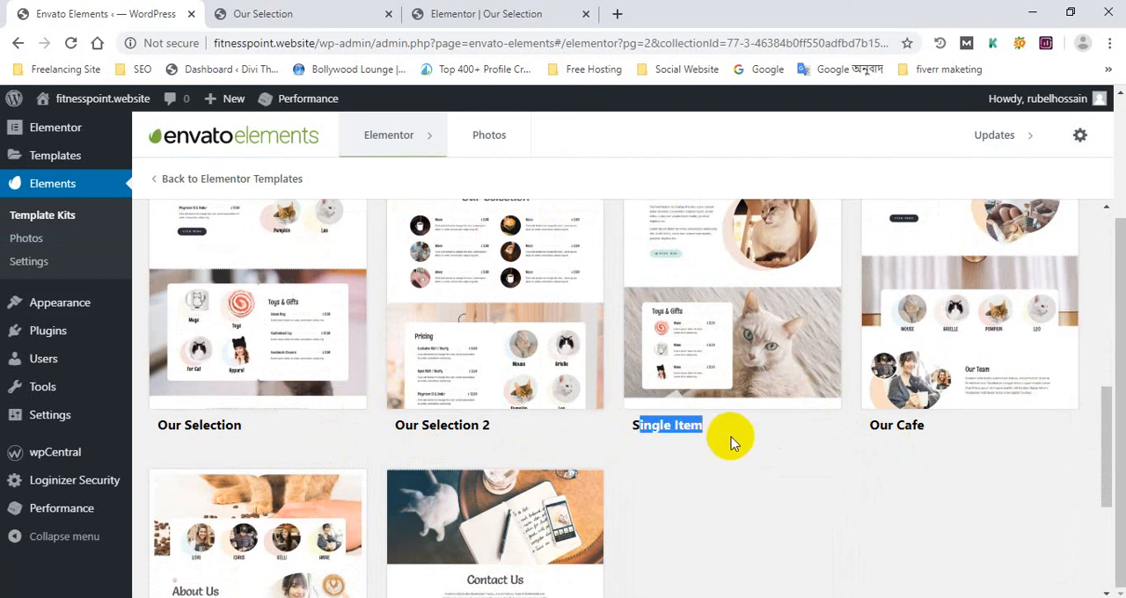
{"action": "right_click", "coordinate": [666, 428]}
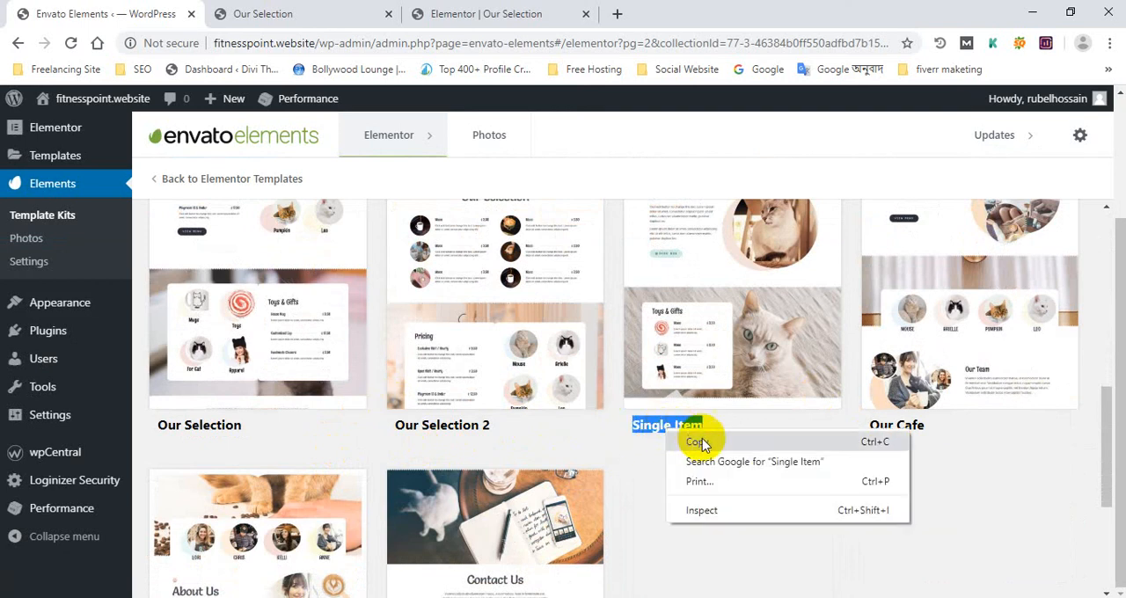
{"action": "left_click", "coordinate": [704, 442]}
{"action": "left_click", "coordinate": [715, 307]}
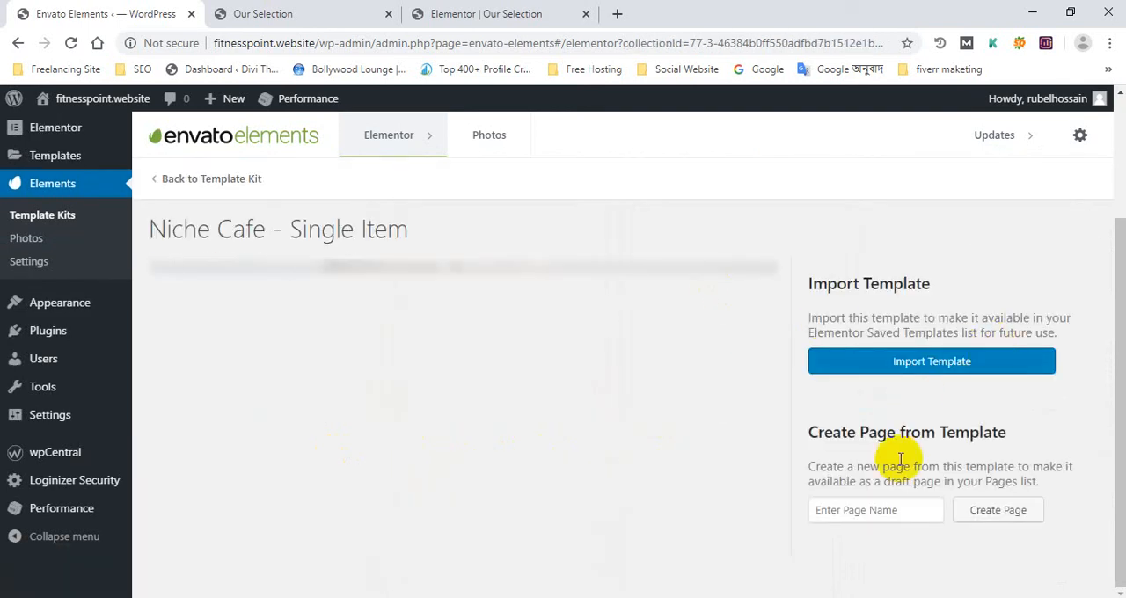
{"action": "right_click", "coordinate": [894, 503]}
{"action": "left_click", "coordinate": [930, 371]}
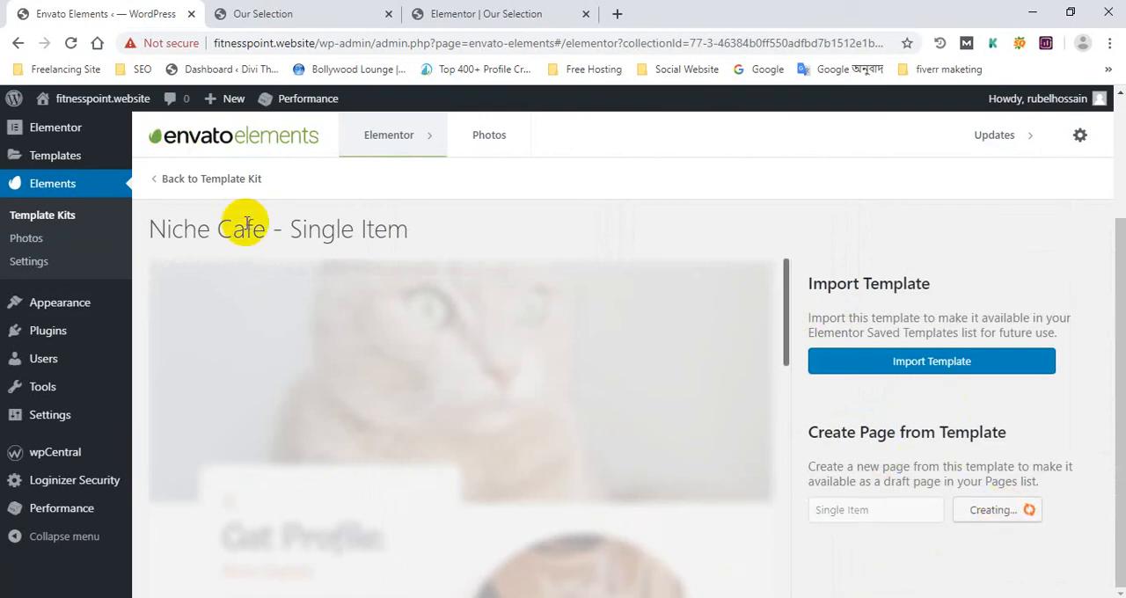
{"action": "scroll", "coordinate": [520, 348], "scroll_direction": "down", "scroll_amount": 5}
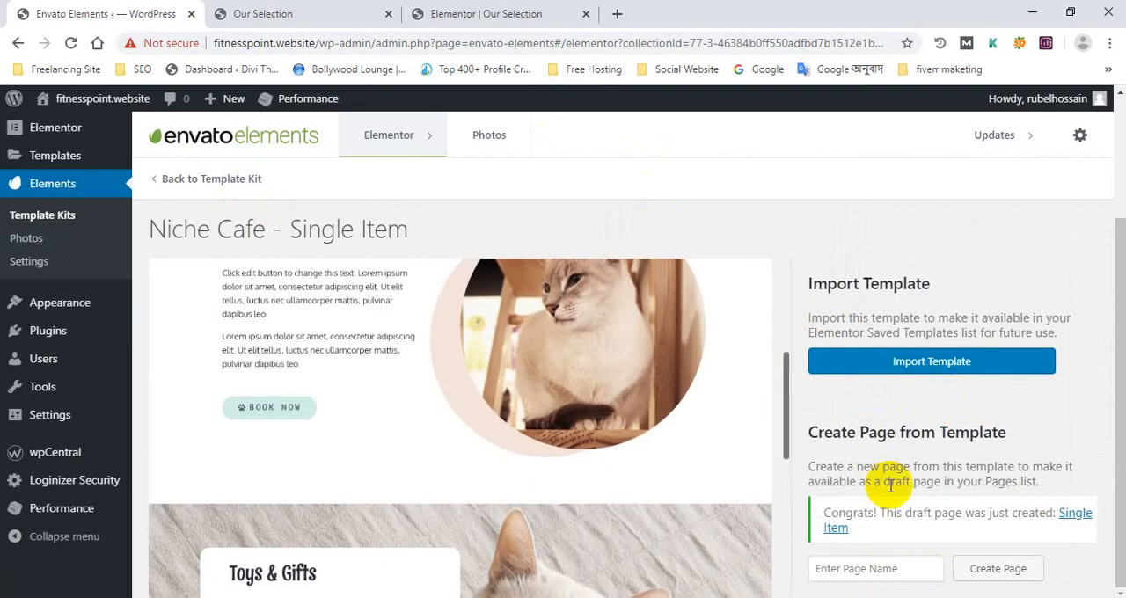
Open the "Single Item" draft from the WordPress pages list for editing
{"action": "scroll", "coordinate": [43, 126], "scroll_direction": "up", "scroll_amount": 2}
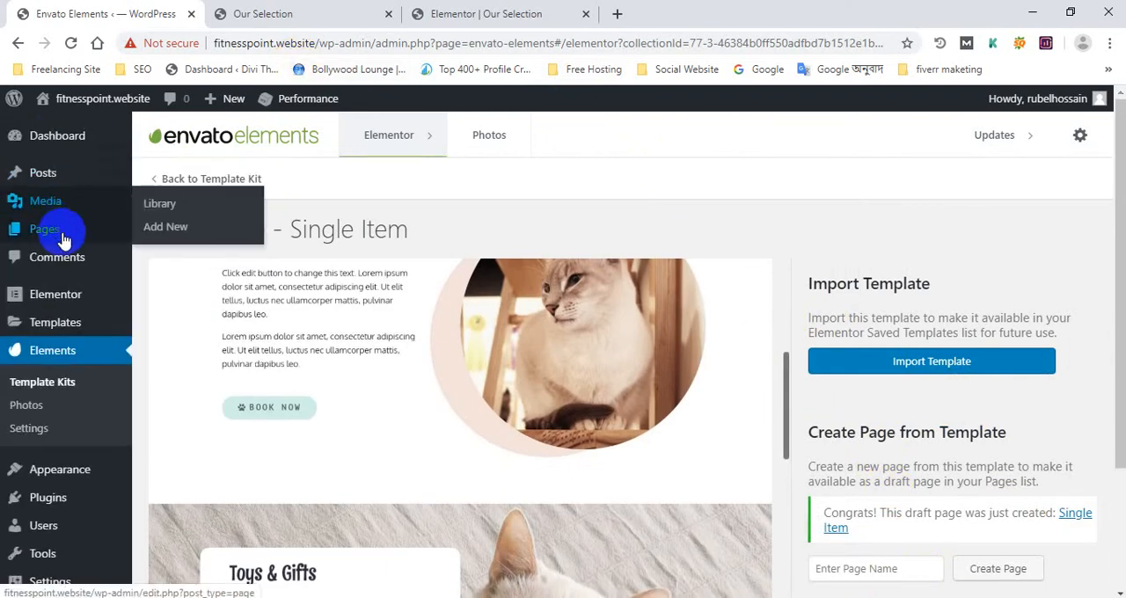
{"action": "left_click", "coordinate": [64, 239]}
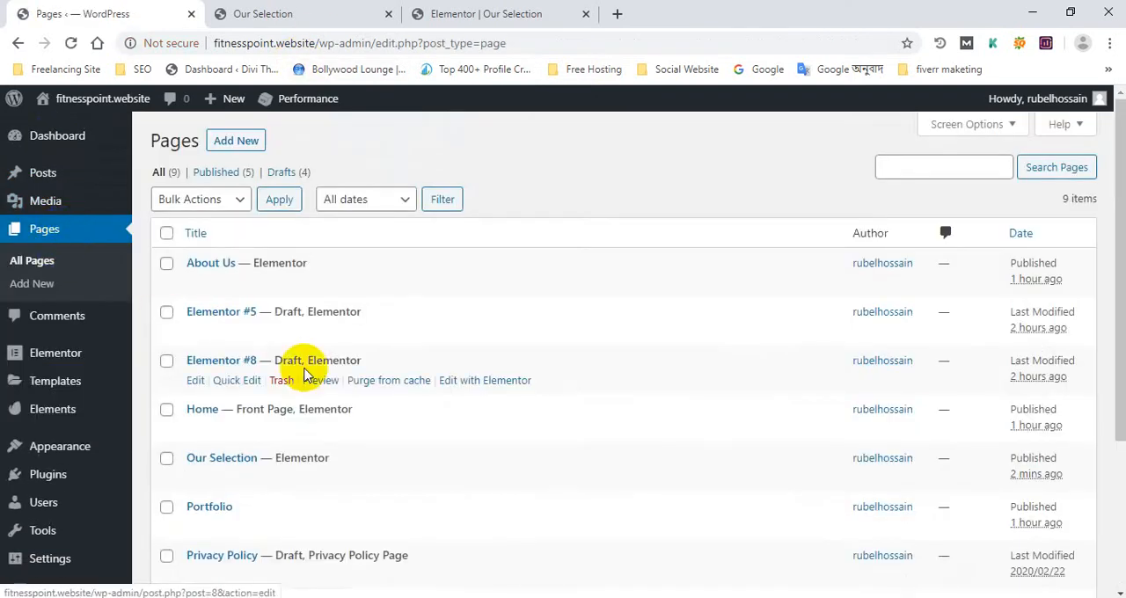
{"action": "scroll", "coordinate": [225, 352], "scroll_direction": "down", "scroll_amount": 2}
{"action": "scroll", "coordinate": [224, 352], "scroll_direction": "down", "scroll_amount": 2}
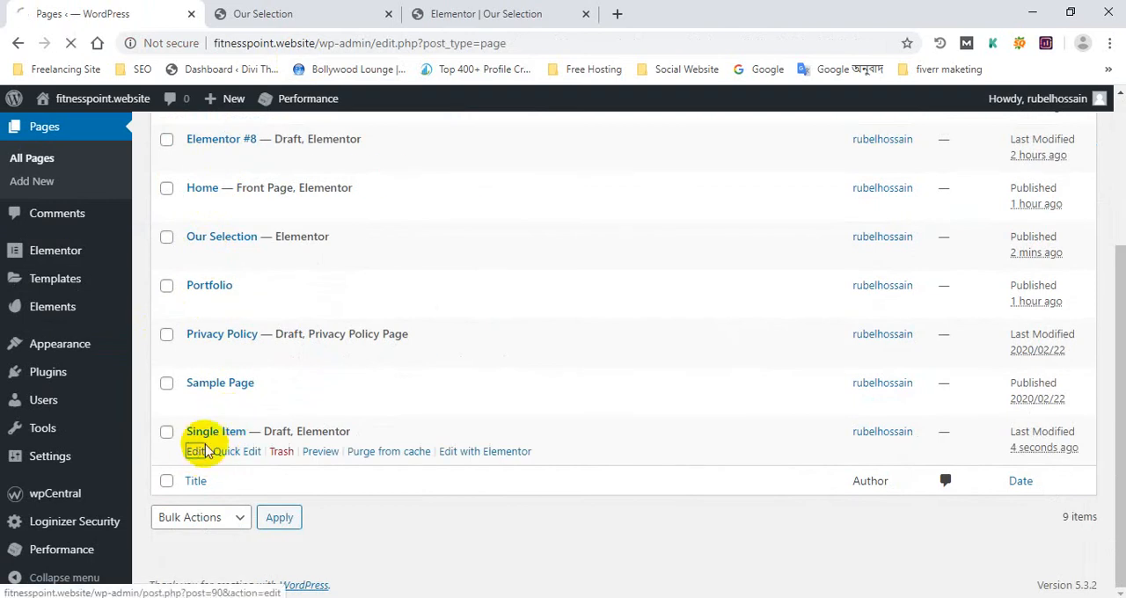
{"action": "left_click", "coordinate": [197, 452]}
Set the "Single Item" page's template to Elementor Full Width and publish the page
{"action": "scroll", "coordinate": [917, 440], "scroll_direction": "down", "scroll_amount": 3}
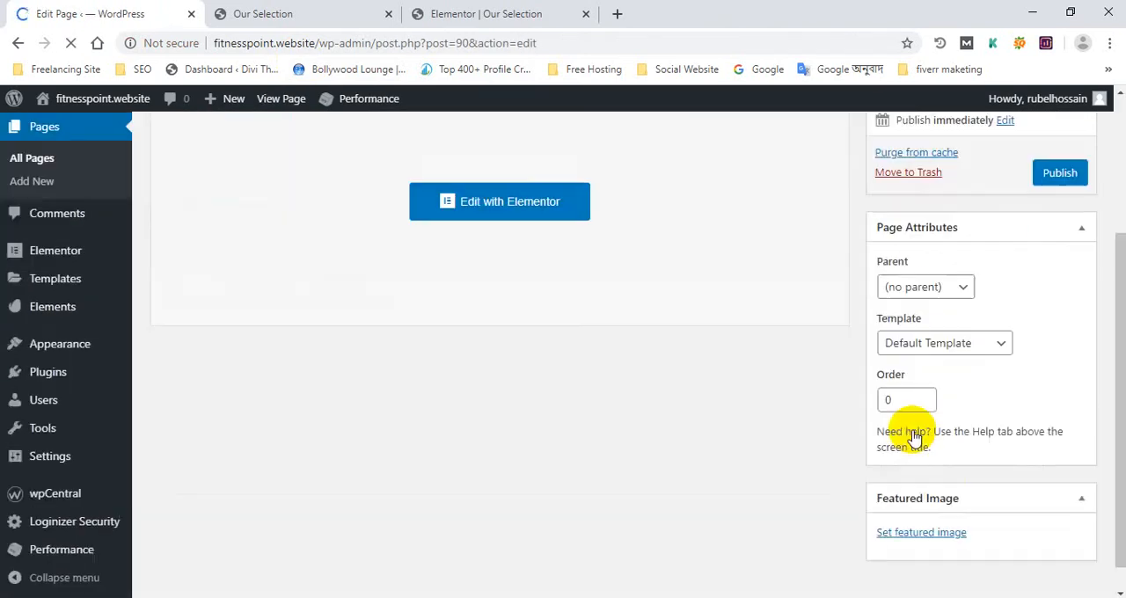
{"action": "scroll", "coordinate": [1073, 252], "scroll_direction": "up", "scroll_amount": 3}
{"action": "scroll", "coordinate": [955, 368], "scroll_direction": "down", "scroll_amount": 3}
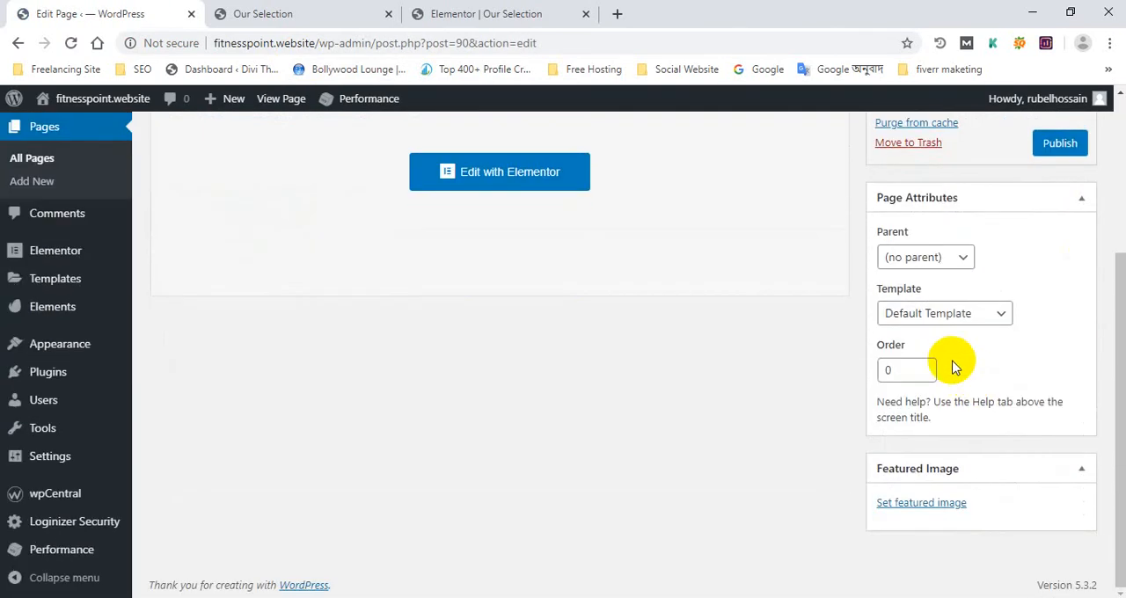
{"action": "left_click", "coordinate": [930, 314]}
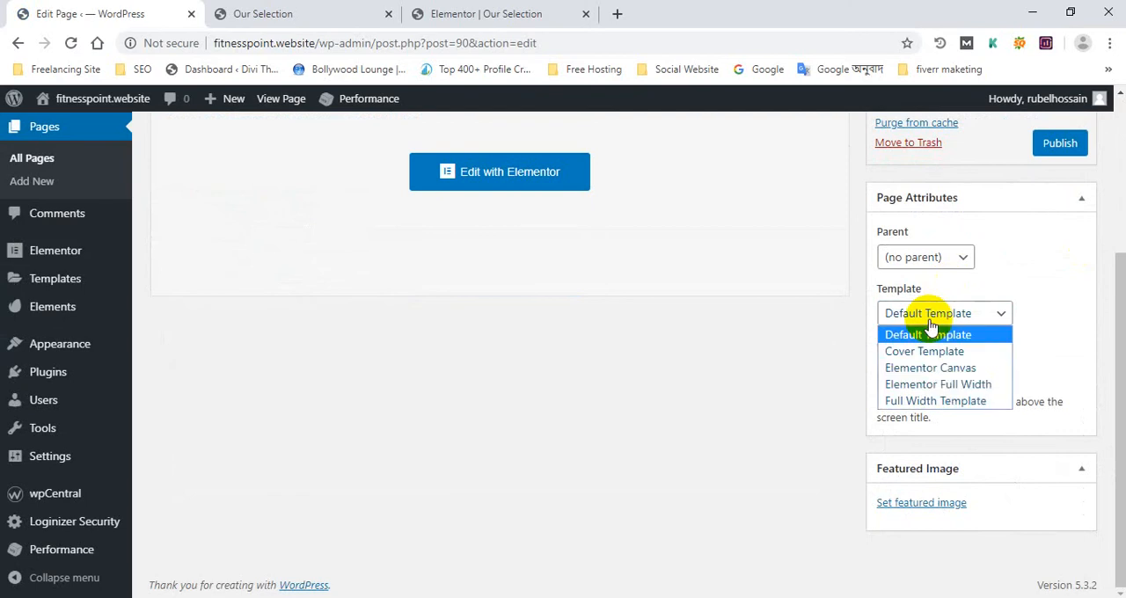
{"action": "left_click", "coordinate": [936, 385]}
{"action": "left_click", "coordinate": [1061, 146]}
Add the "Single Item" page to the Main Menu directly below Our Selection and save the menu
{"action": "mouse_move", "coordinate": [131, 265]}
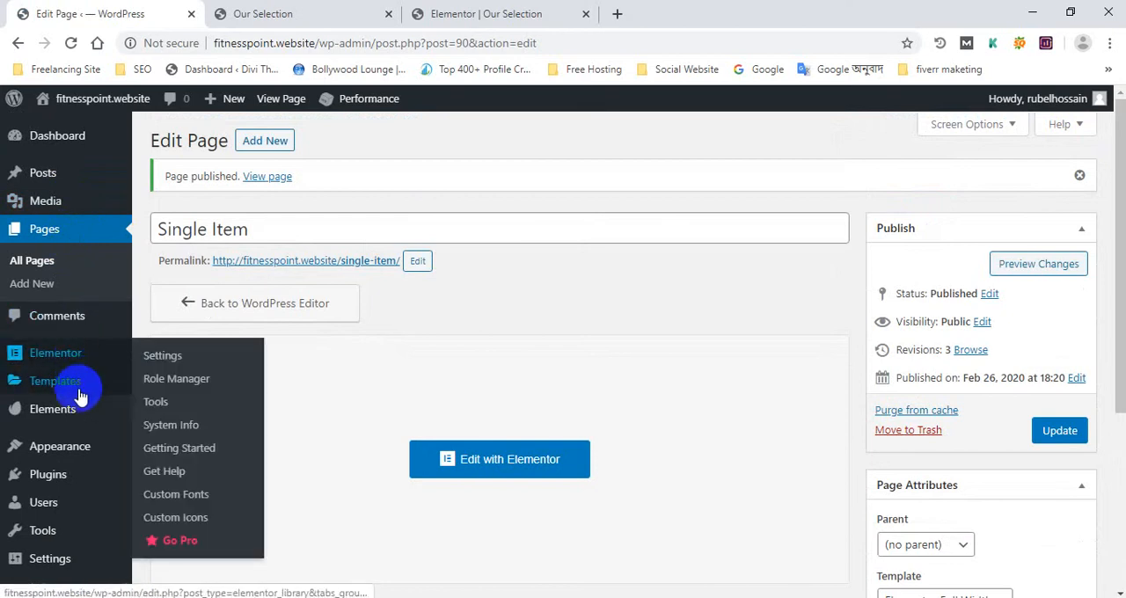
{"action": "scroll", "coordinate": [79, 436], "scroll_direction": "down", "scroll_amount": 1}
{"action": "mouse_move", "coordinate": [87, 376]}
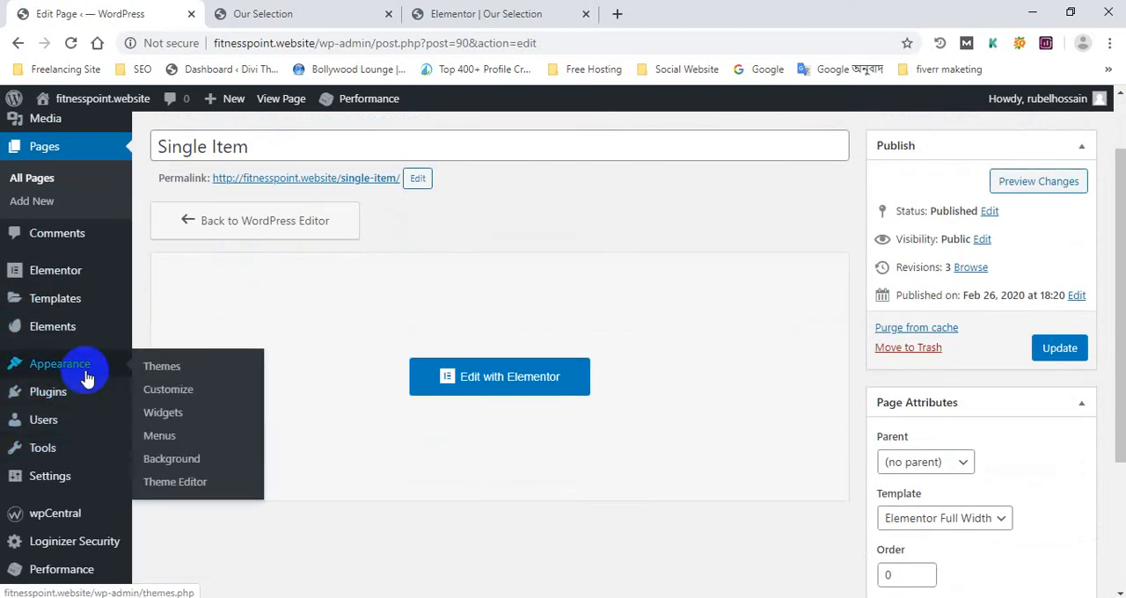
{"action": "left_click", "coordinate": [162, 436]}
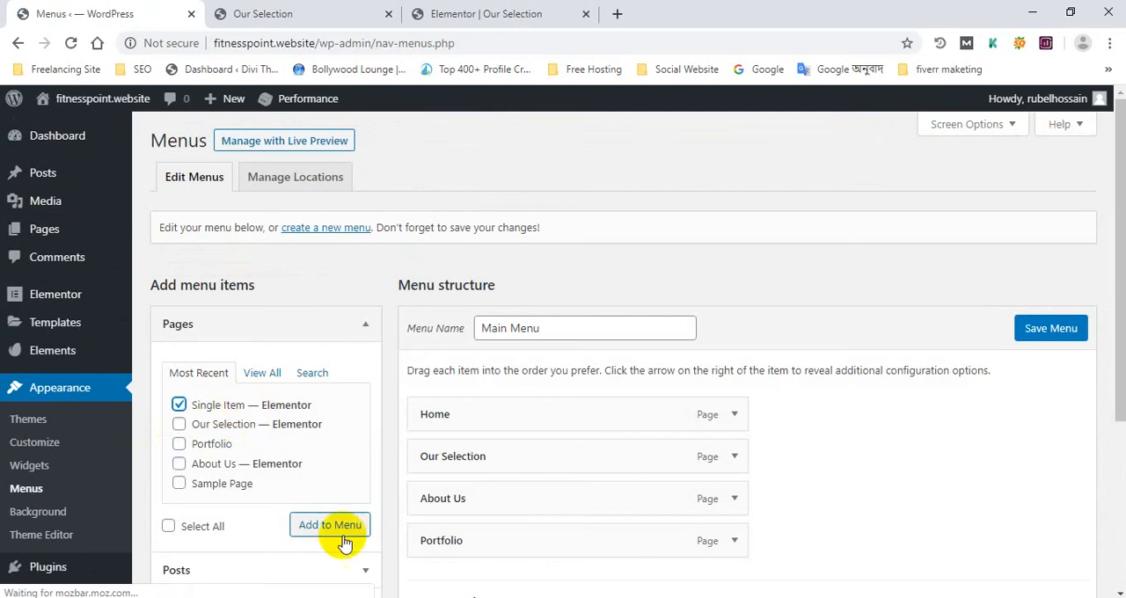
{"action": "left_click", "coordinate": [471, 11]}
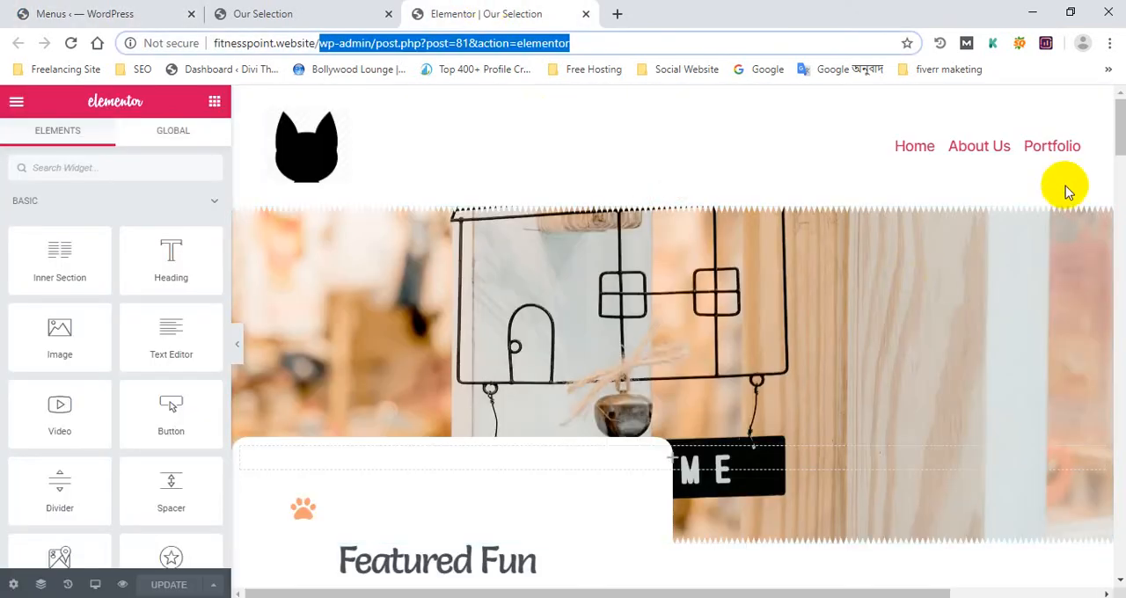
{"action": "left_click", "coordinate": [35, 10]}
{"action": "scroll", "coordinate": [546, 505], "scroll_direction": "down", "scroll_amount": 1}
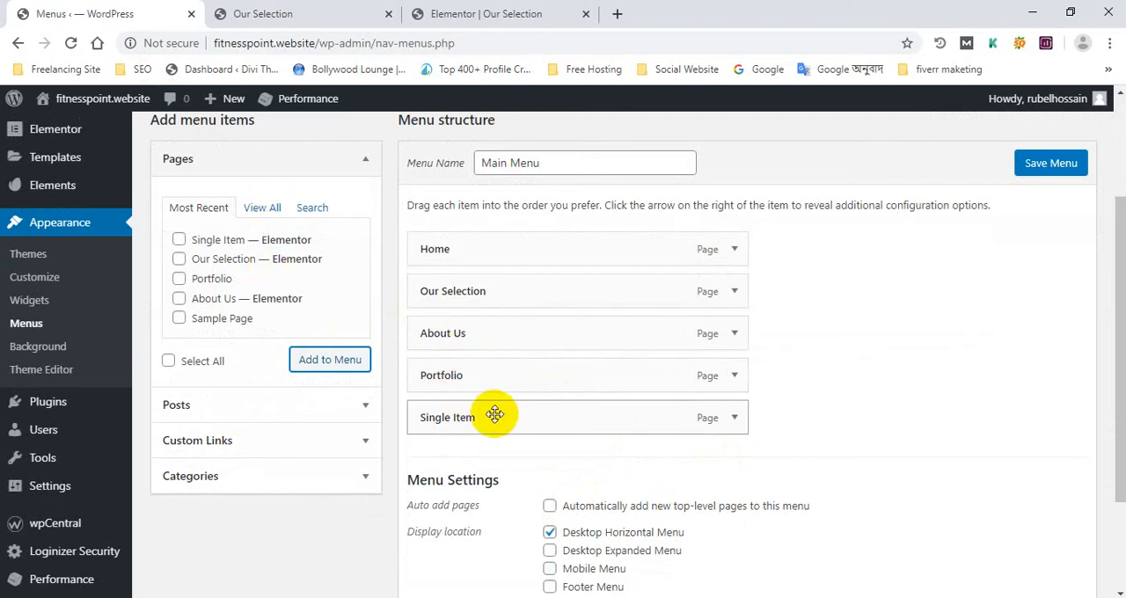
{"action": "left_click_drag", "start_coordinate": [495, 415], "coordinate": [500, 335]}
{"action": "left_click", "coordinate": [1033, 165]}
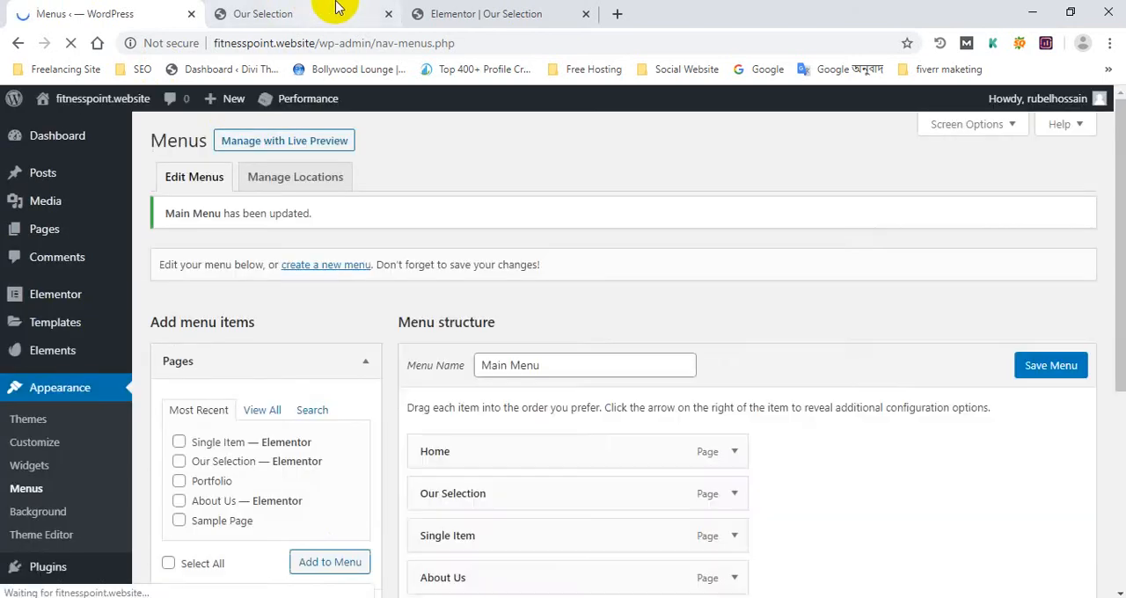
Open the "Single Item" page from the live site's header menu and look through its full layout
{"action": "left_click", "coordinate": [335, 13]}
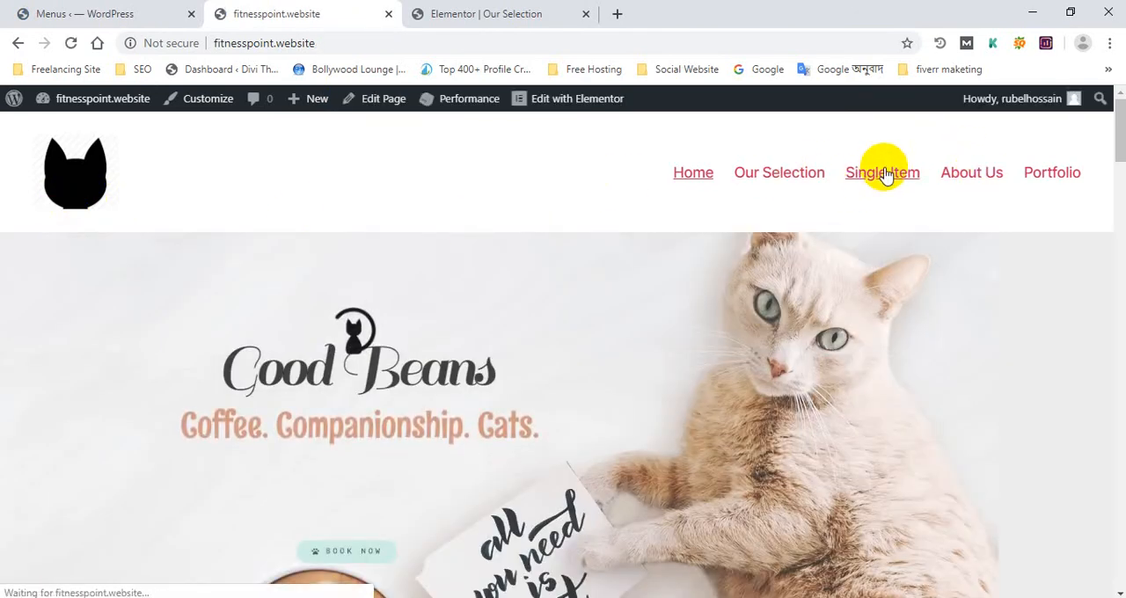
{"action": "scroll", "coordinate": [418, 287], "scroll_direction": "down", "scroll_amount": 8}
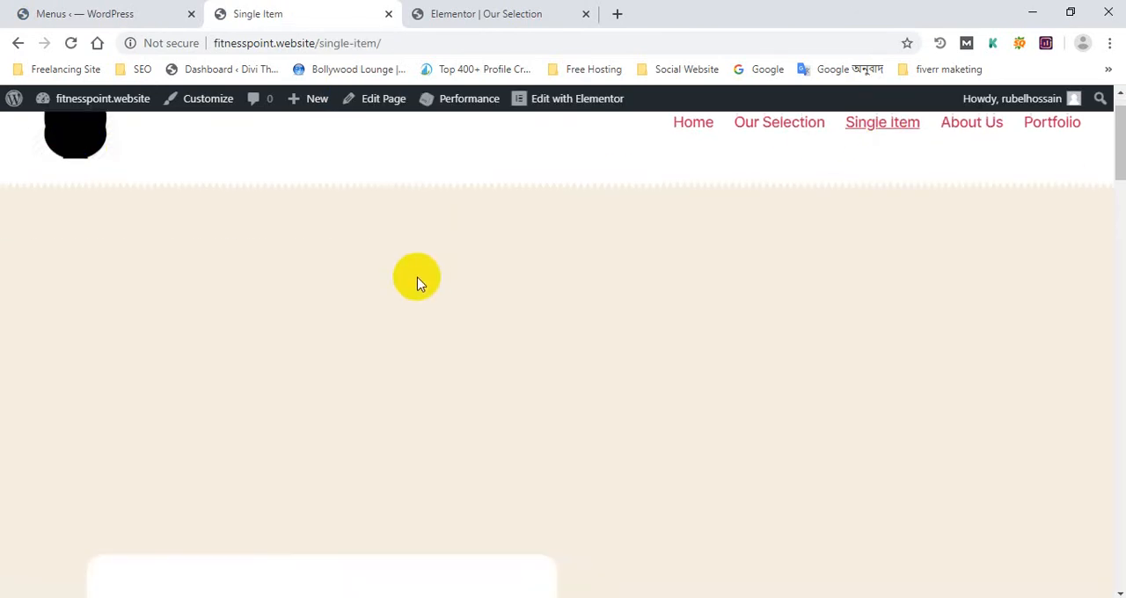
{"action": "scroll", "coordinate": [422, 281], "scroll_direction": "up", "scroll_amount": 5}
{"action": "scroll", "coordinate": [422, 275], "scroll_direction": "up", "scroll_amount": 3}
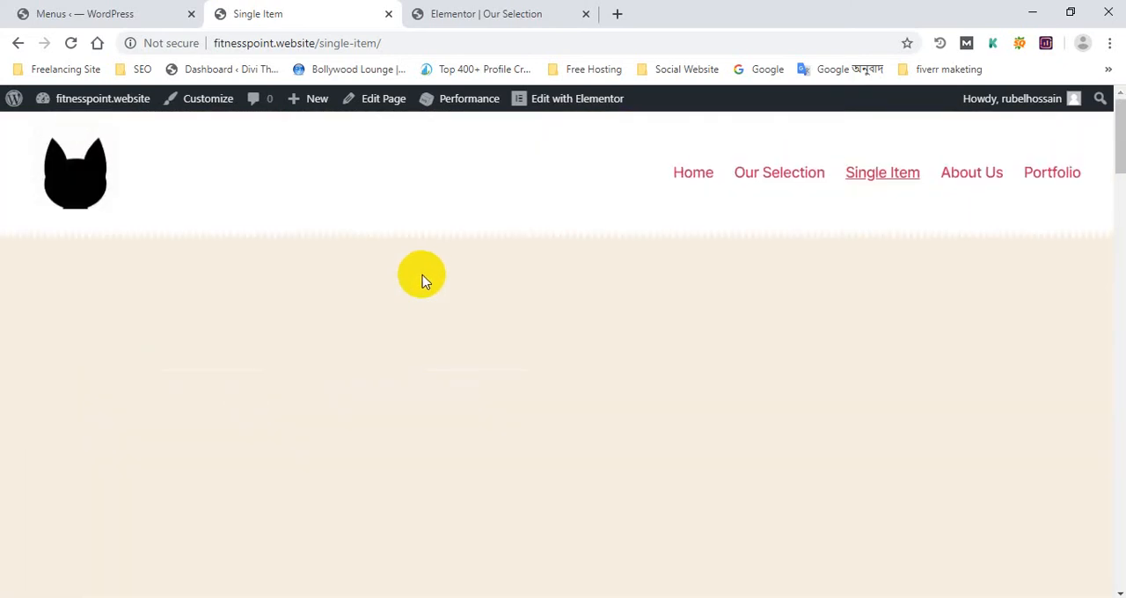
{"action": "scroll", "coordinate": [421, 276], "scroll_direction": "down", "scroll_amount": 12}
{"action": "scroll", "coordinate": [423, 276], "scroll_direction": "down", "scroll_amount": 10}
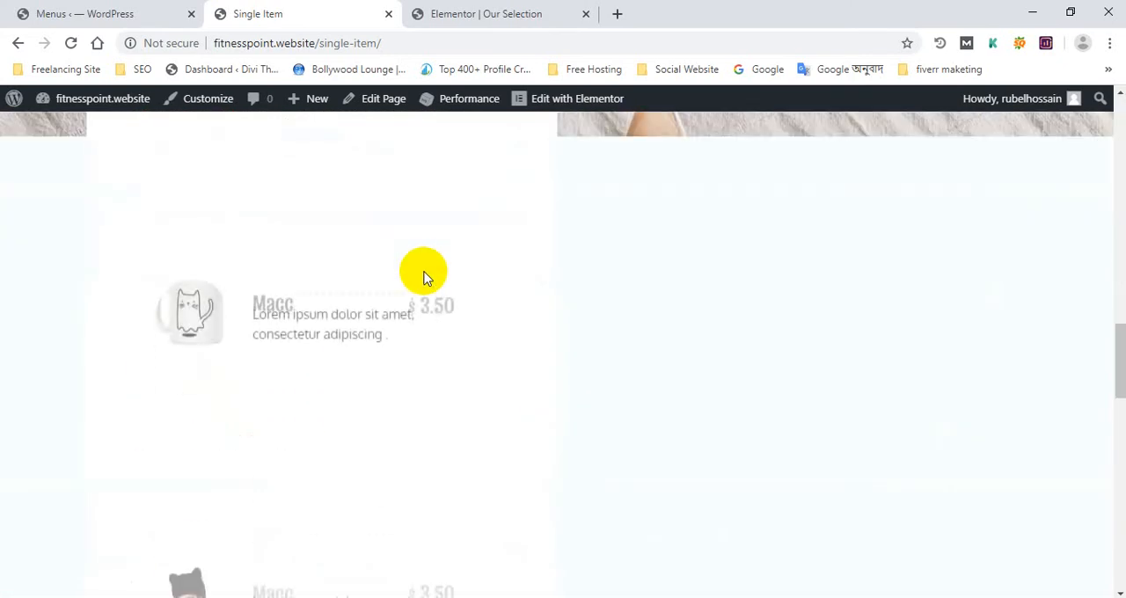
{"action": "scroll", "coordinate": [423, 274], "scroll_direction": "down", "scroll_amount": 6}
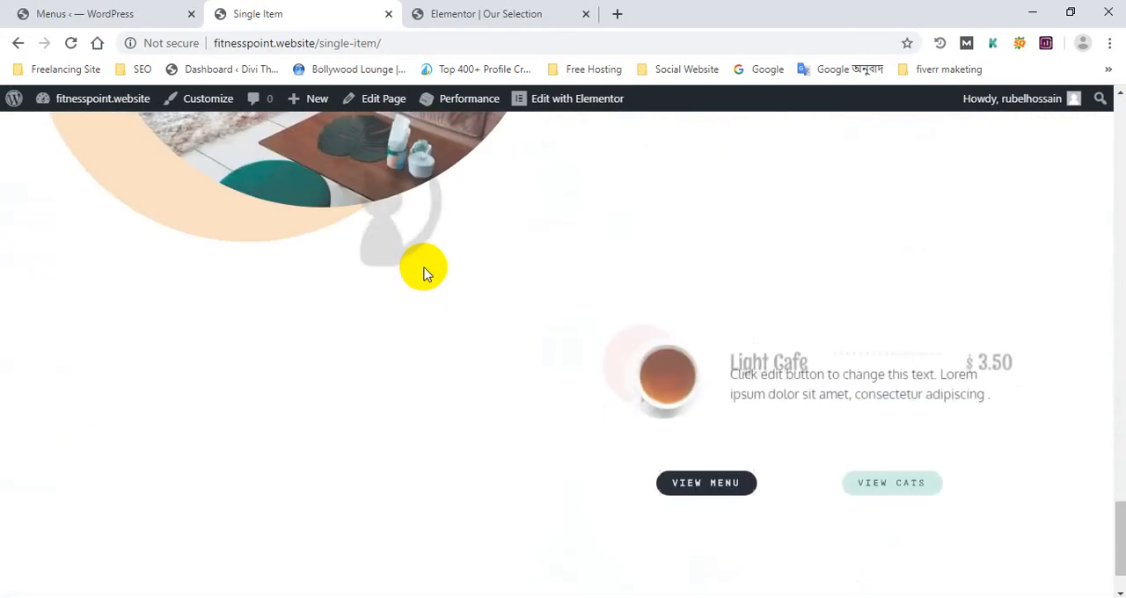
{"action": "scroll", "coordinate": [422, 271], "scroll_direction": "up", "scroll_amount": 5}
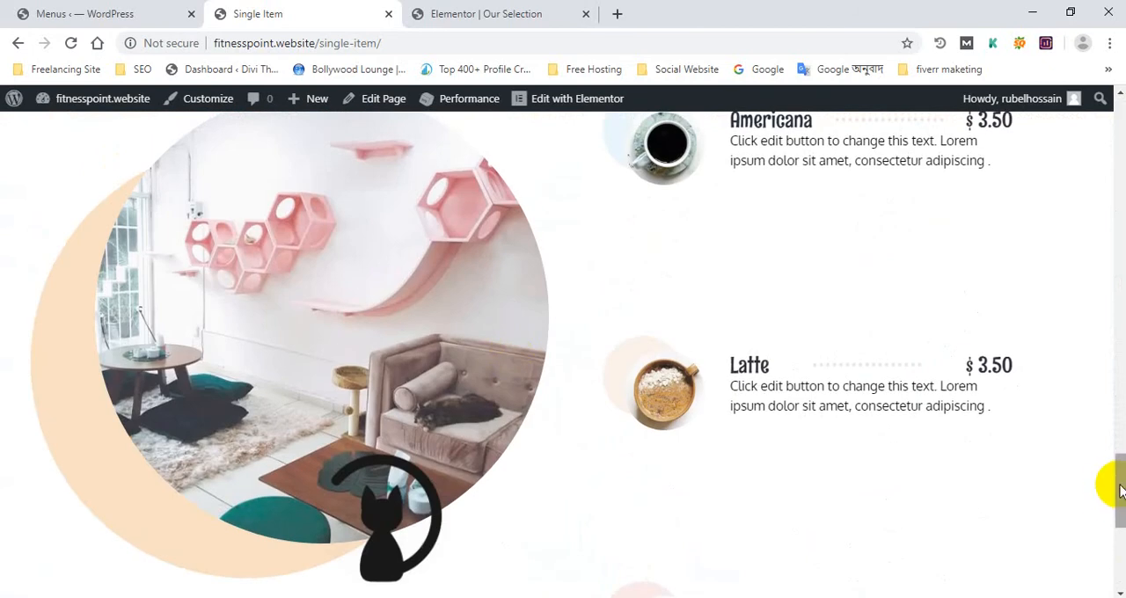
{"action": "left_click_drag", "start_coordinate": [1119, 490], "coordinate": [1100, 100]}
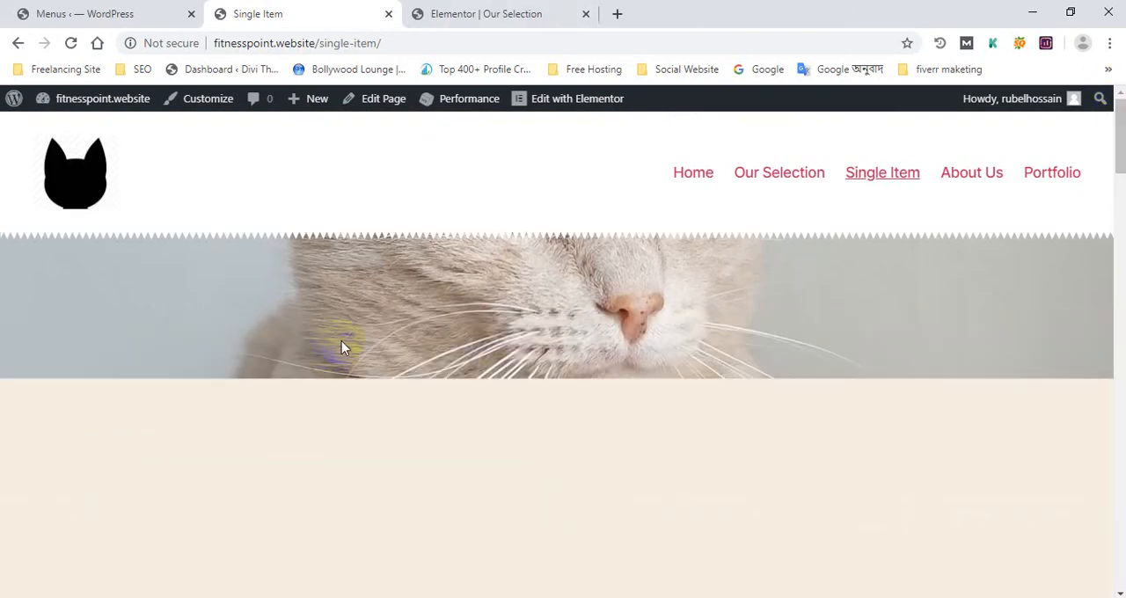
Examine the header, hero image and Cat Profile section of the live Single Item page
{"action": "scroll", "coordinate": [351, 321], "scroll_direction": "down", "scroll_amount": 3}
{"action": "scroll", "coordinate": [366, 328], "scroll_direction": "up", "scroll_amount": 3}
{"action": "scroll", "coordinate": [476, 314], "scroll_direction": "down", "scroll_amount": 5}
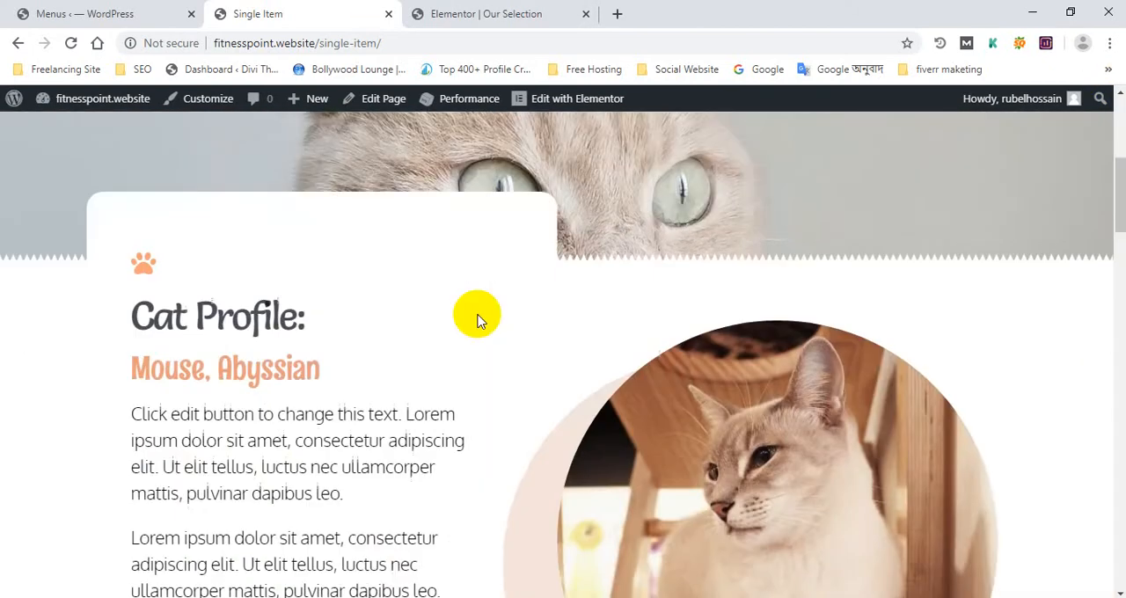
{"action": "scroll", "coordinate": [477, 320], "scroll_direction": "down", "scroll_amount": 3}
{"action": "scroll", "coordinate": [478, 319], "scroll_direction": "up", "scroll_amount": 7}
{"action": "scroll", "coordinate": [477, 322], "scroll_direction": "down", "scroll_amount": 5}
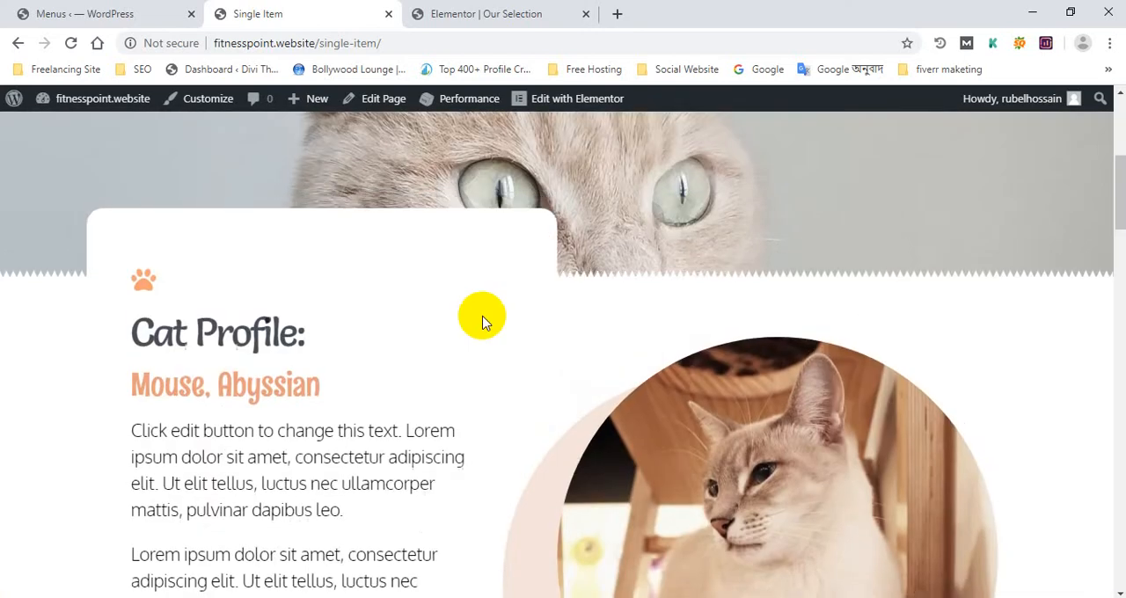
{"action": "scroll", "coordinate": [482, 322], "scroll_direction": "up", "scroll_amount": 1}
{"action": "scroll", "coordinate": [479, 315], "scroll_direction": "down", "scroll_amount": 4}
{"action": "scroll", "coordinate": [528, 263], "scroll_direction": "up", "scroll_amount": 8}
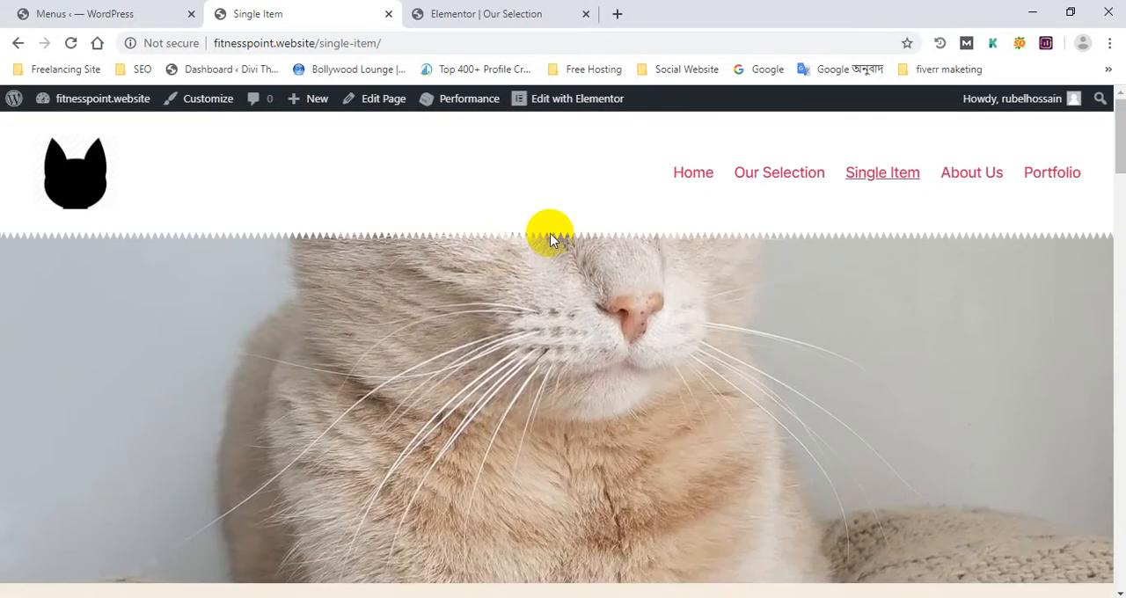
{"action": "scroll", "coordinate": [603, 259], "scroll_direction": "down", "scroll_amount": 5}
{"action": "scroll", "coordinate": [459, 305], "scroll_direction": "down", "scroll_amount": 1}
{"action": "scroll", "coordinate": [477, 258], "scroll_direction": "up", "scroll_amount": 4}
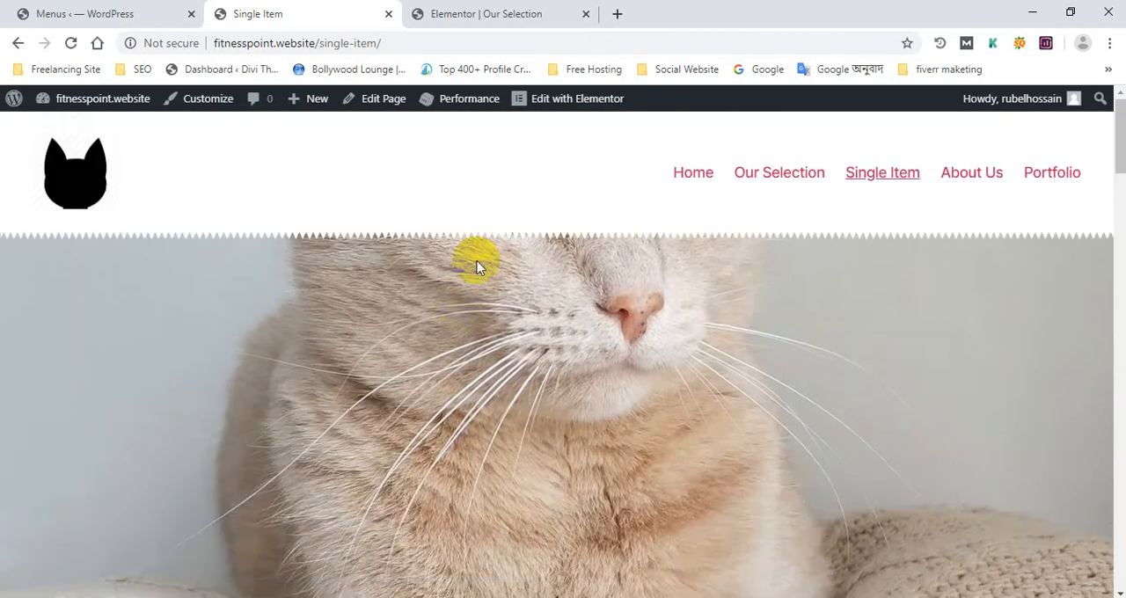
In the WordPress admin, open the Niche Cafe kit from the second page of Envato Elements' free Elementor template kits
{"action": "left_click", "coordinate": [484, 13]}
{"action": "left_click", "coordinate": [80, 13]}
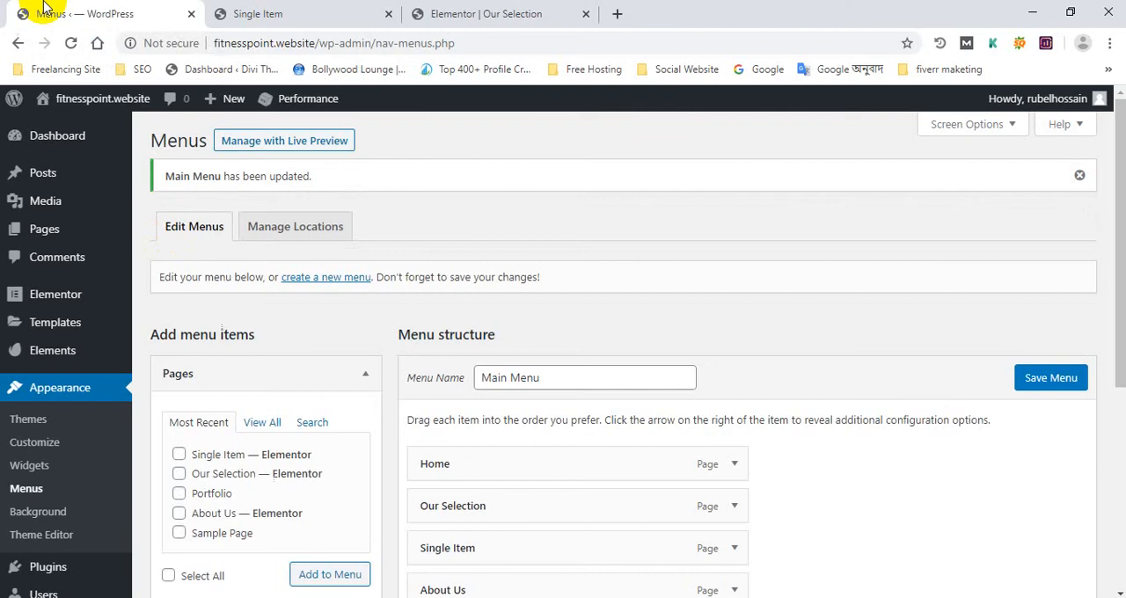
{"action": "left_click", "coordinate": [89, 326]}
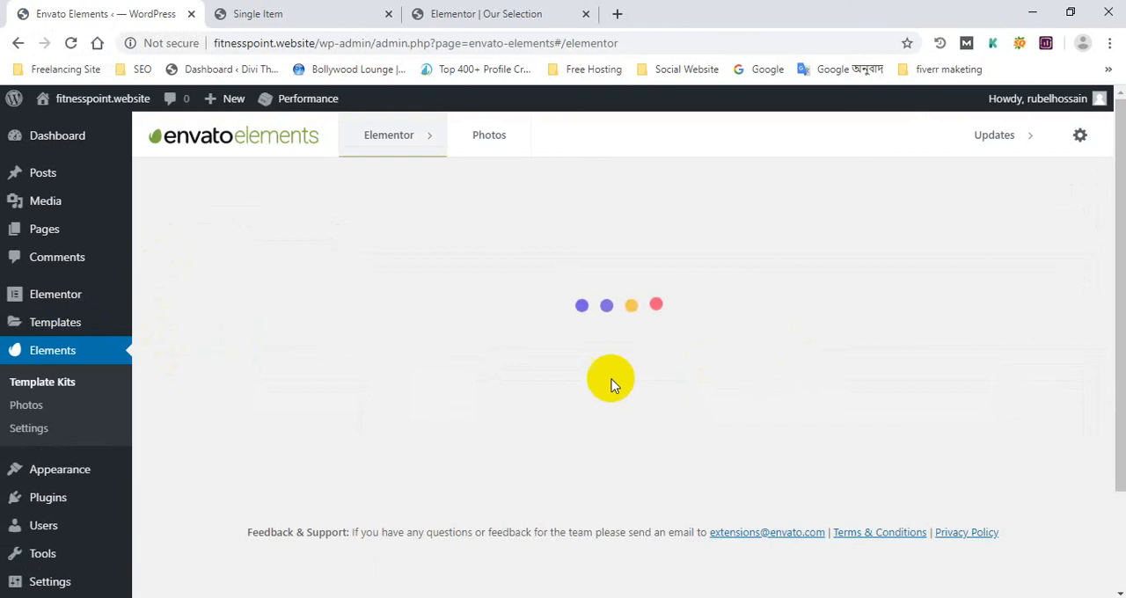
{"action": "scroll", "coordinate": [610, 382], "scroll_direction": "down", "scroll_amount": 2}
{"action": "scroll", "coordinate": [610, 382], "scroll_direction": "up", "scroll_amount": 2}
{"action": "scroll", "coordinate": [604, 355], "scroll_direction": "down", "scroll_amount": 2}
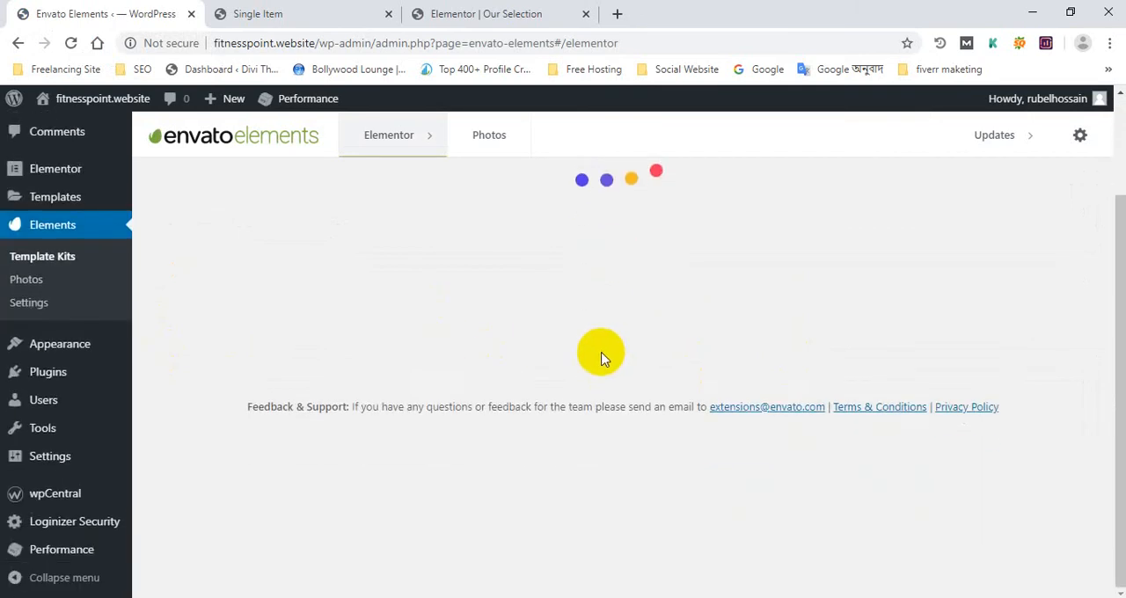
{"action": "scroll", "coordinate": [601, 357], "scroll_direction": "down", "scroll_amount": 10}
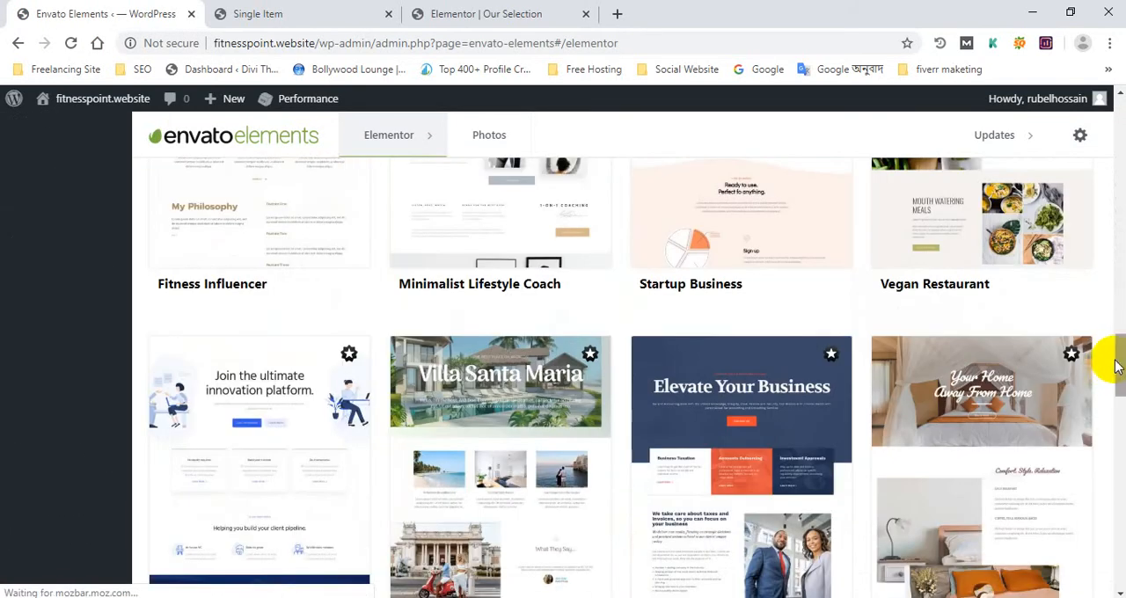
{"action": "scroll", "coordinate": [1115, 365], "scroll_direction": "down", "scroll_amount": 15}
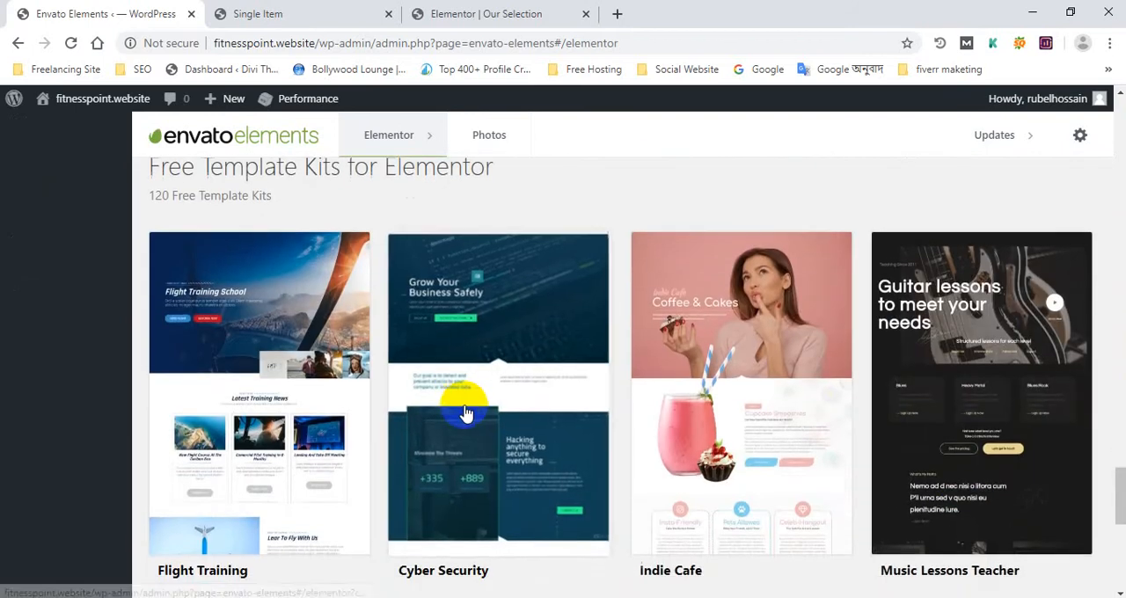
{"action": "scroll", "coordinate": [466, 413], "scroll_direction": "down", "scroll_amount": 10}
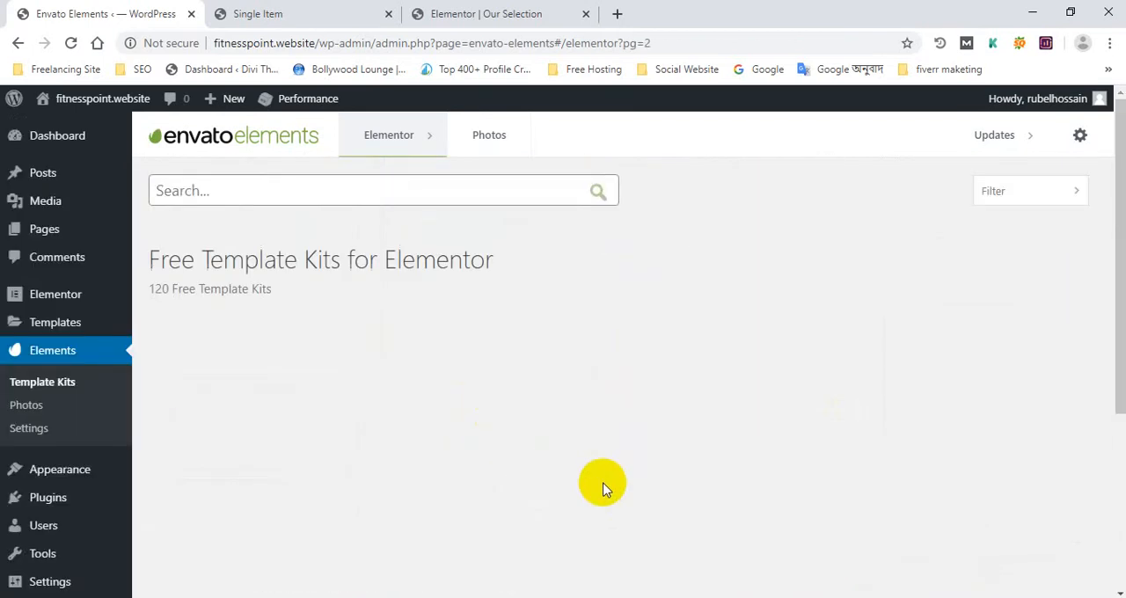
{"action": "scroll", "coordinate": [589, 466], "scroll_direction": "down", "scroll_amount": 10}
{"action": "scroll", "coordinate": [583, 437], "scroll_direction": "down", "scroll_amount": 4}
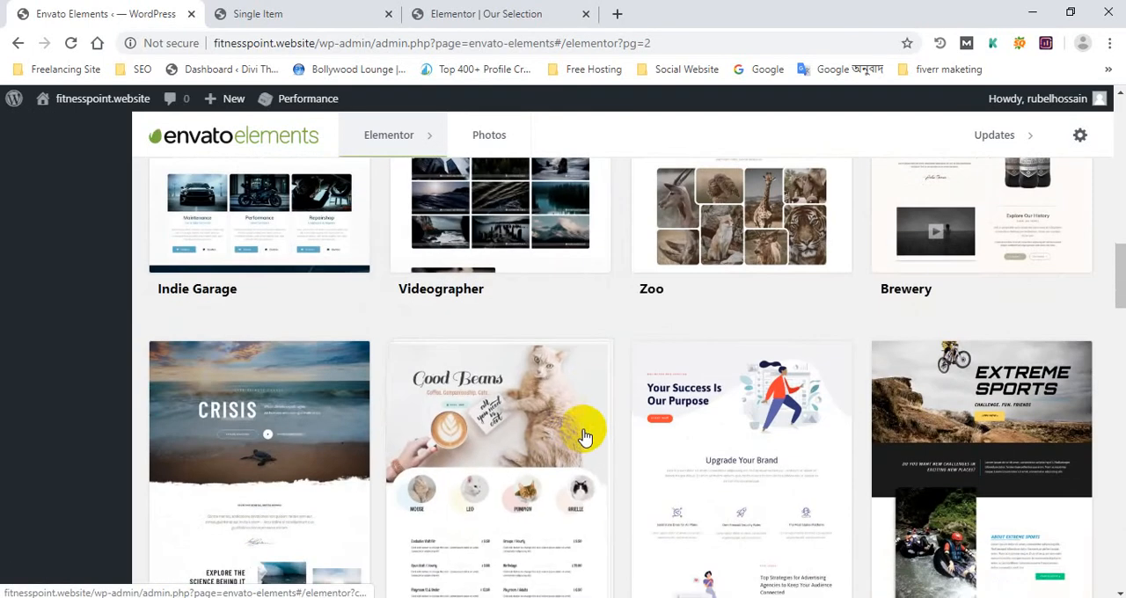
{"action": "left_click", "coordinate": [540, 432]}
Check the import options of the Niche Cafe kit's Contact Us (Pro) template and return to the kit's template list
{"action": "scroll", "coordinate": [545, 431], "scroll_direction": "down", "scroll_amount": 5}
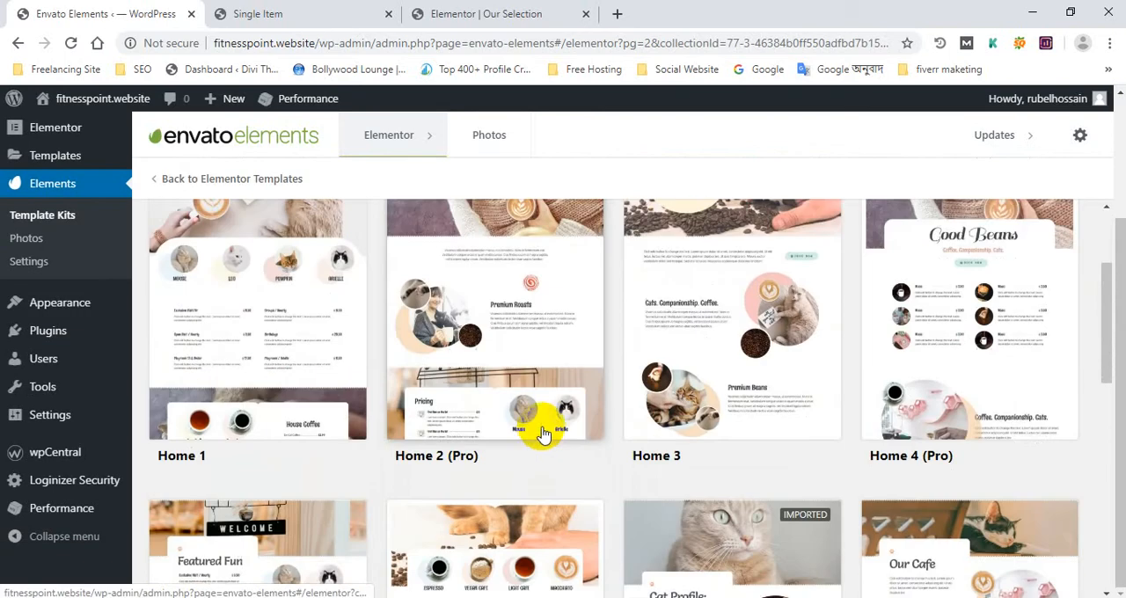
{"action": "scroll", "coordinate": [550, 430], "scroll_direction": "down", "scroll_amount": 5}
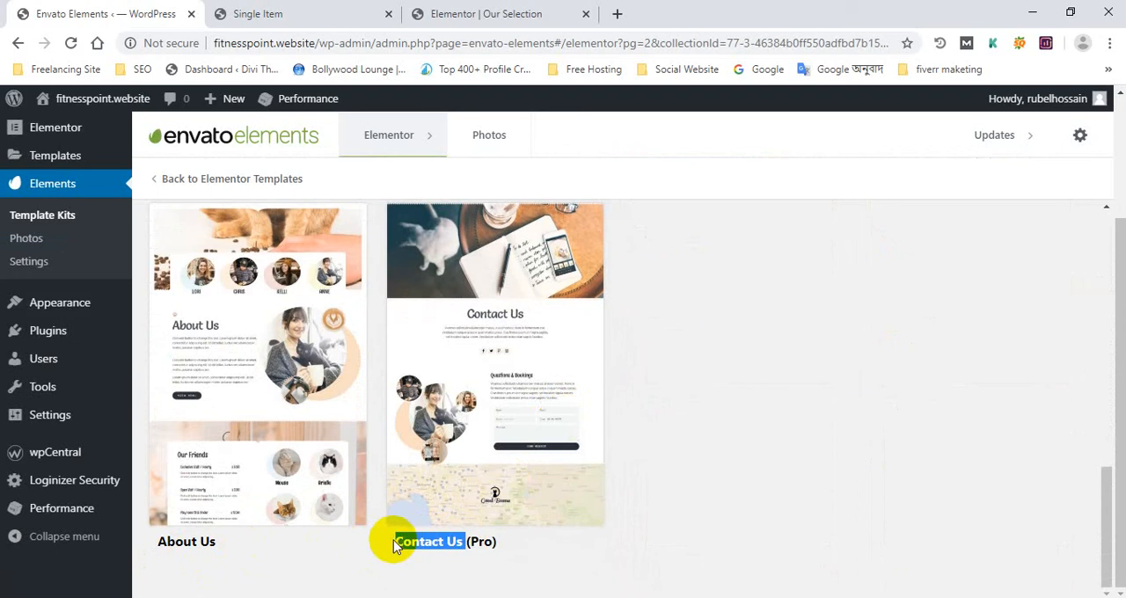
{"action": "right_click", "coordinate": [450, 546]}
{"action": "left_click", "coordinate": [448, 469]}
{"action": "left_click", "coordinate": [498, 356]}
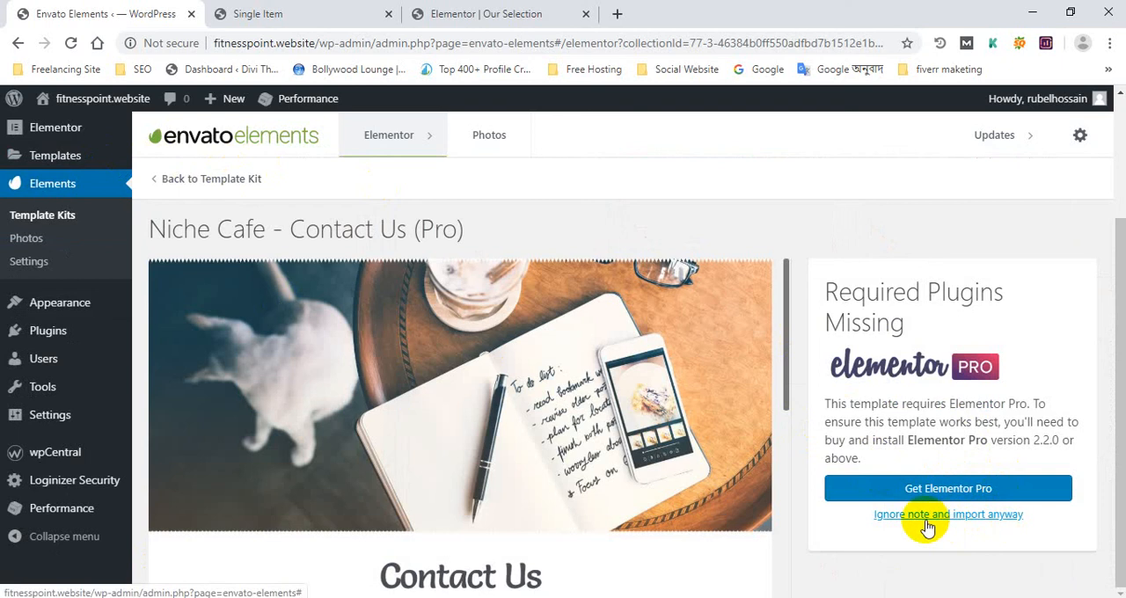
{"action": "scroll", "coordinate": [56, 154], "scroll_direction": "up", "scroll_amount": 2}
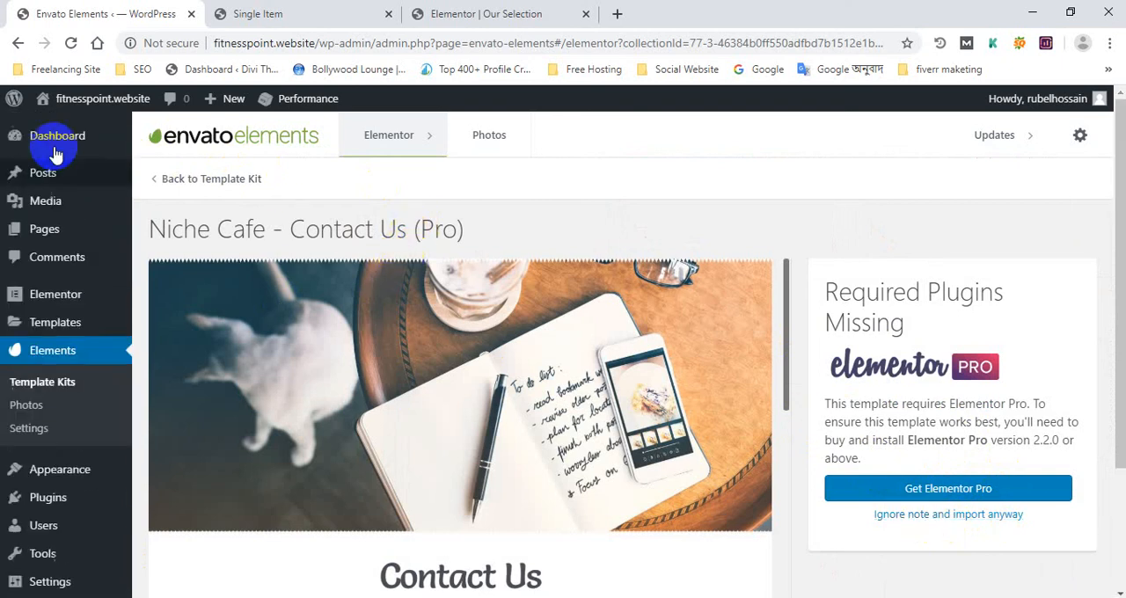
{"action": "left_click", "coordinate": [202, 177]}
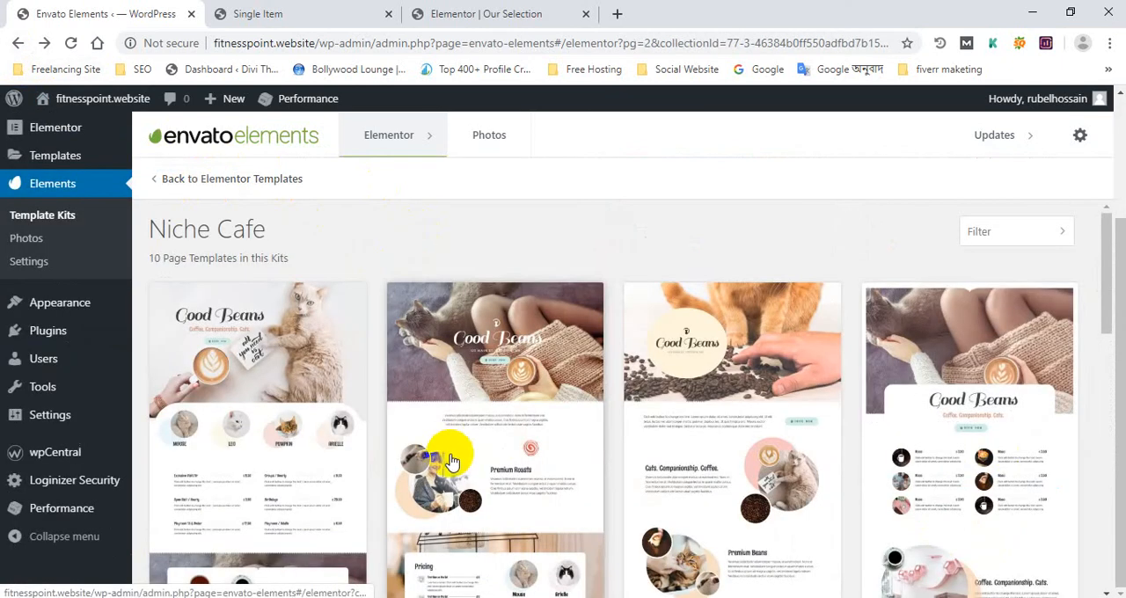
Create a page named "Our Cafe" from the Niche Cafe kit's Our Cafe template
{"action": "scroll", "coordinate": [692, 545], "scroll_direction": "down", "scroll_amount": 1}
{"action": "scroll", "coordinate": [692, 546], "scroll_direction": "down", "scroll_amount": 2}
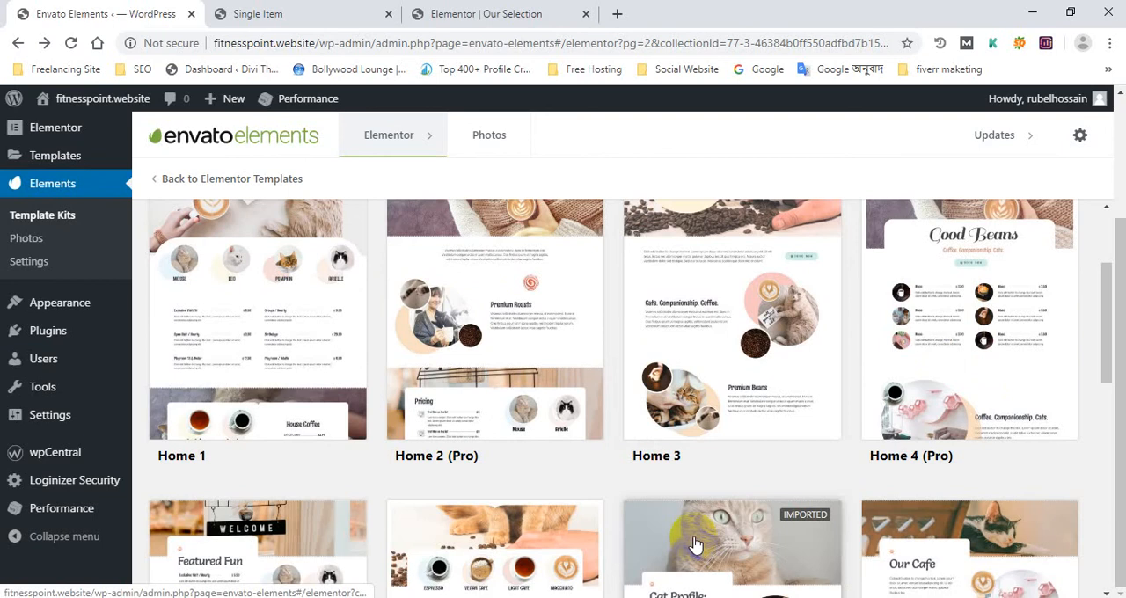
{"action": "scroll", "coordinate": [692, 545], "scroll_direction": "down", "scroll_amount": 4}
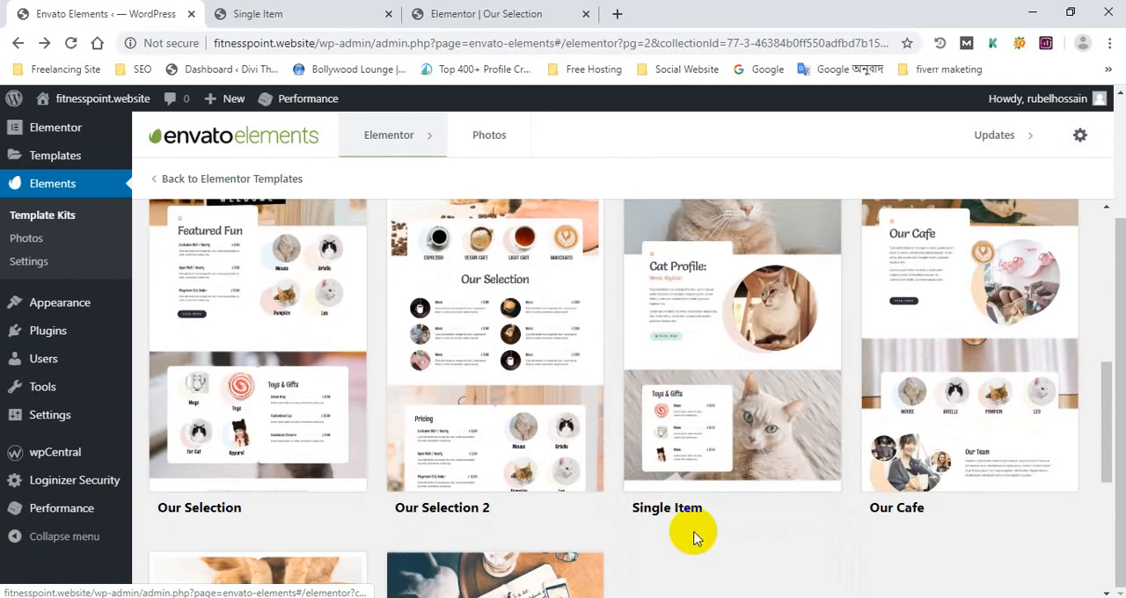
{"action": "left_click", "coordinate": [945, 380]}
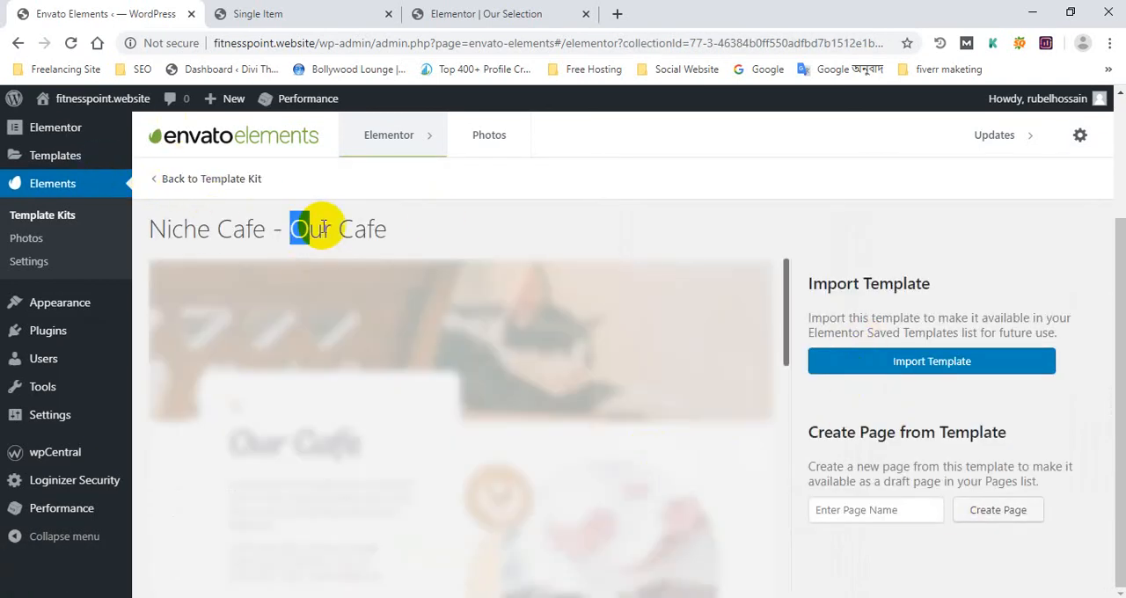
{"action": "right_click", "coordinate": [352, 228]}
{"action": "left_click", "coordinate": [378, 241]}
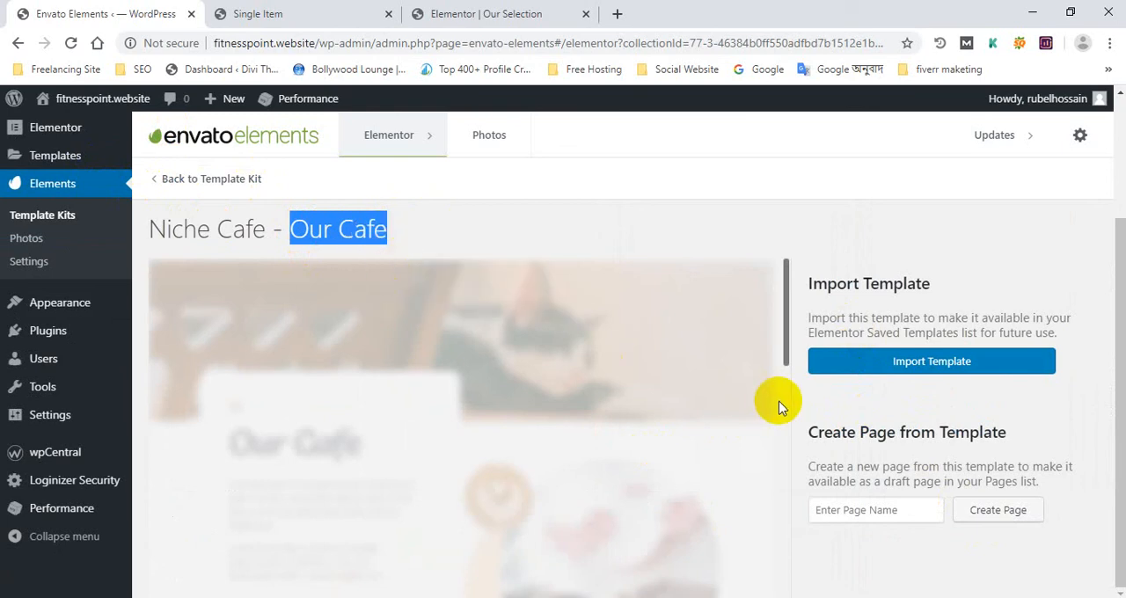
{"action": "right_click", "coordinate": [893, 516]}
{"action": "left_click", "coordinate": [954, 385]}
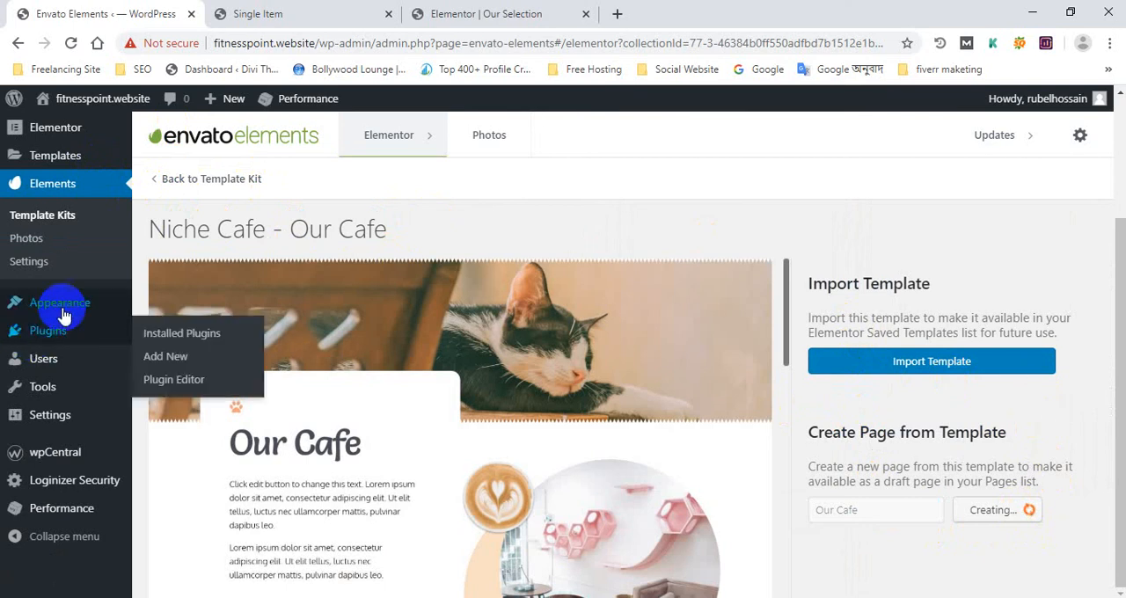
Open the "Our Cafe" draft from the WordPress pages list for editing
{"action": "mouse_move", "coordinate": [67, 312]}
{"action": "scroll", "coordinate": [88, 192], "scroll_direction": "up", "scroll_amount": 2}
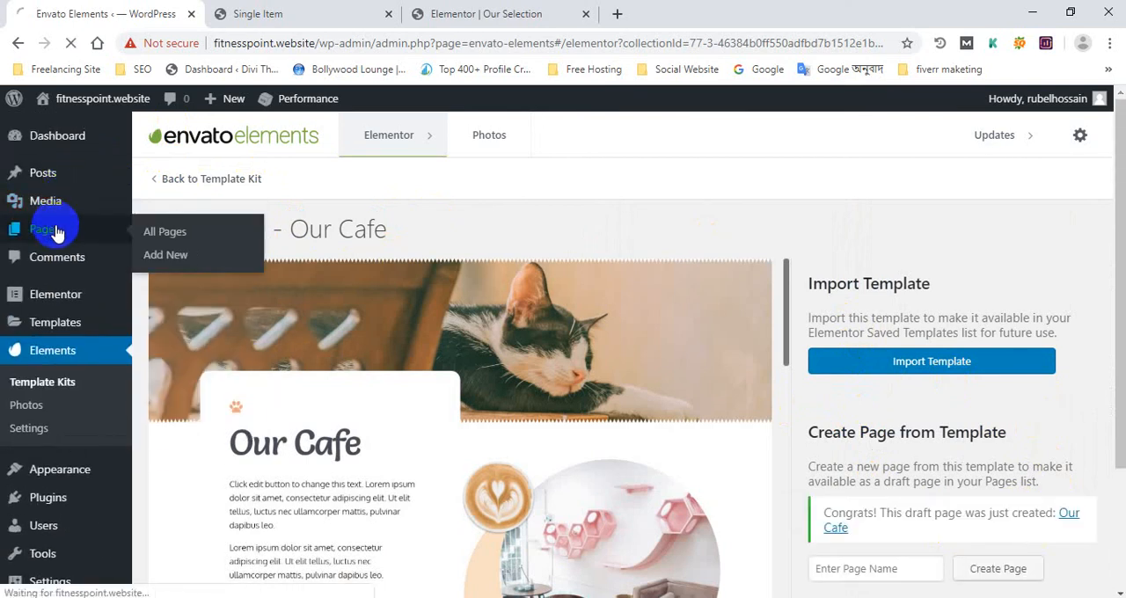
{"action": "left_click", "coordinate": [55, 231]}
{"action": "scroll", "coordinate": [218, 337], "scroll_direction": "down", "scroll_amount": 3}
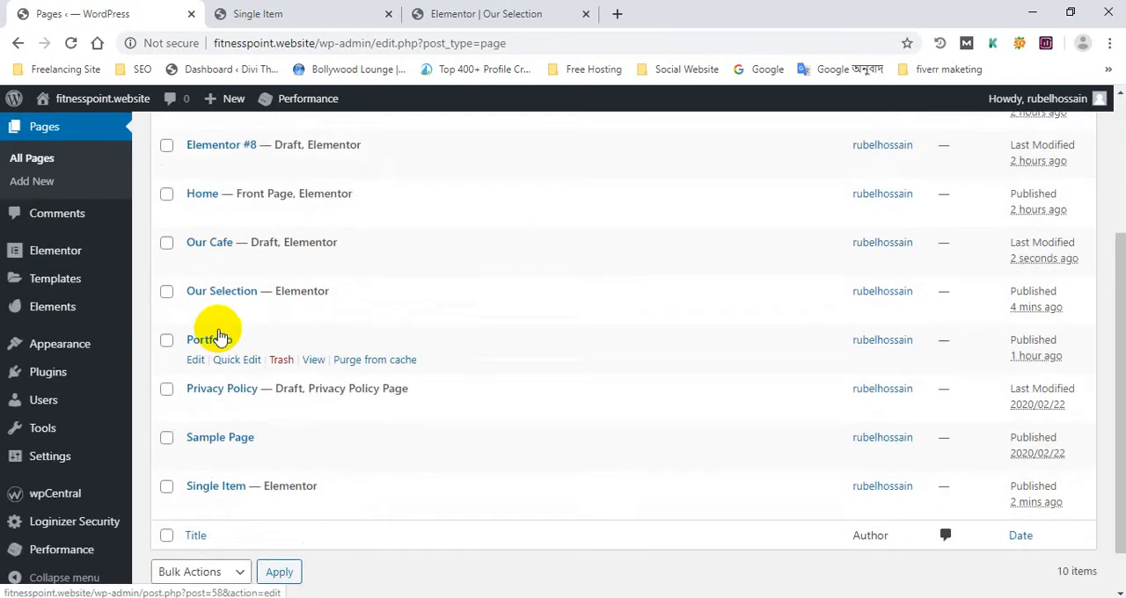
{"action": "scroll", "coordinate": [203, 400], "scroll_direction": "down", "scroll_amount": 1}
{"action": "scroll", "coordinate": [211, 386], "scroll_direction": "up", "scroll_amount": 2}
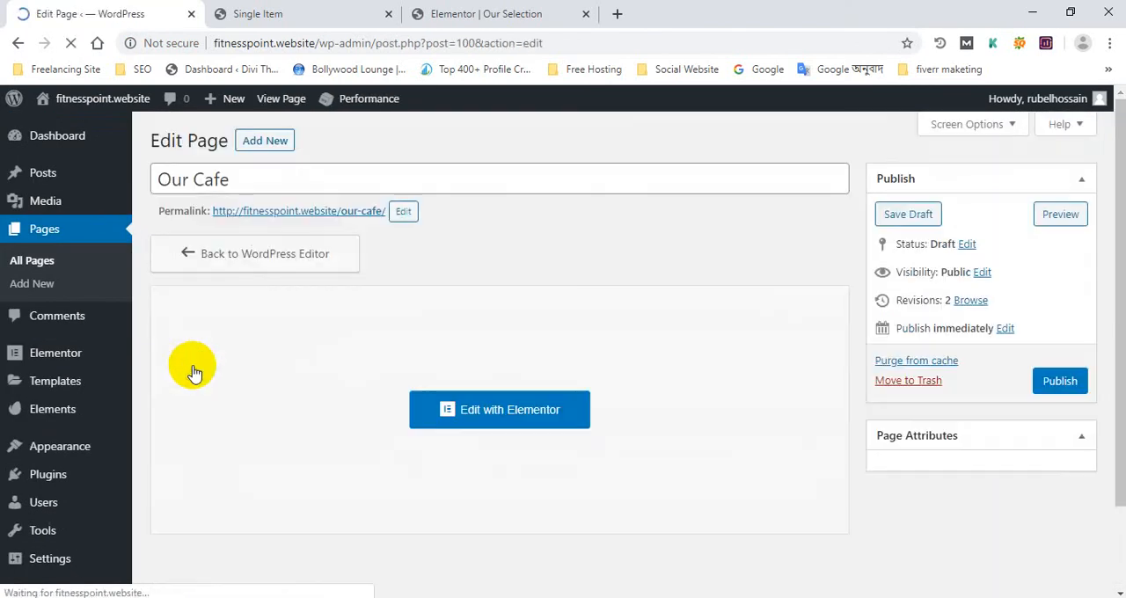
Set the "Our Cafe" page's template to Elementor Full Width and publish the page
{"action": "scroll", "coordinate": [924, 398], "scroll_direction": "down", "scroll_amount": 3}
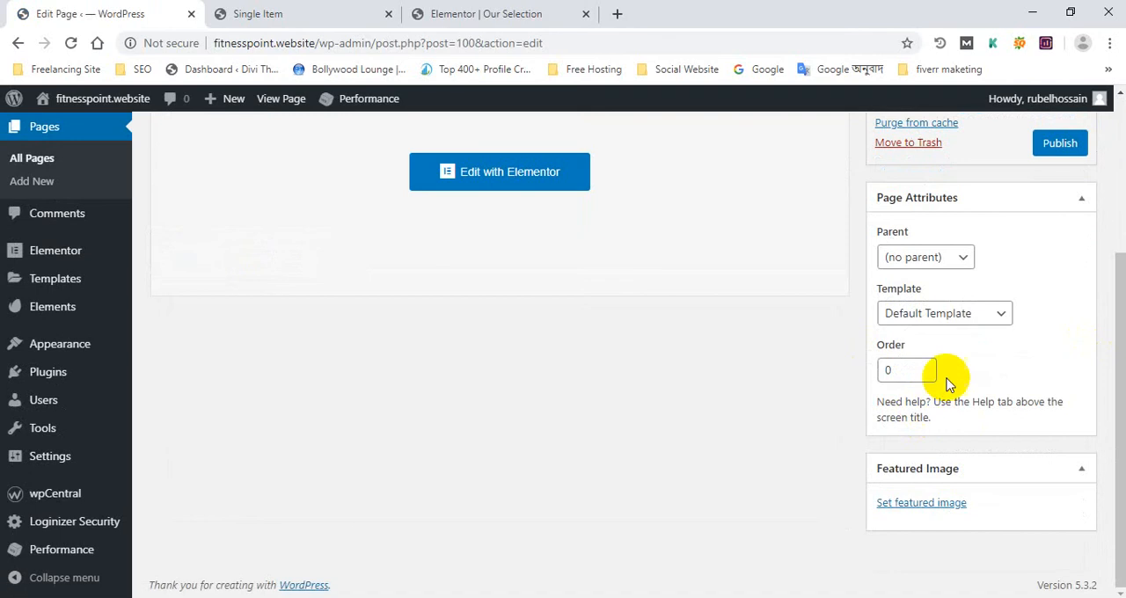
{"action": "left_click", "coordinate": [965, 313]}
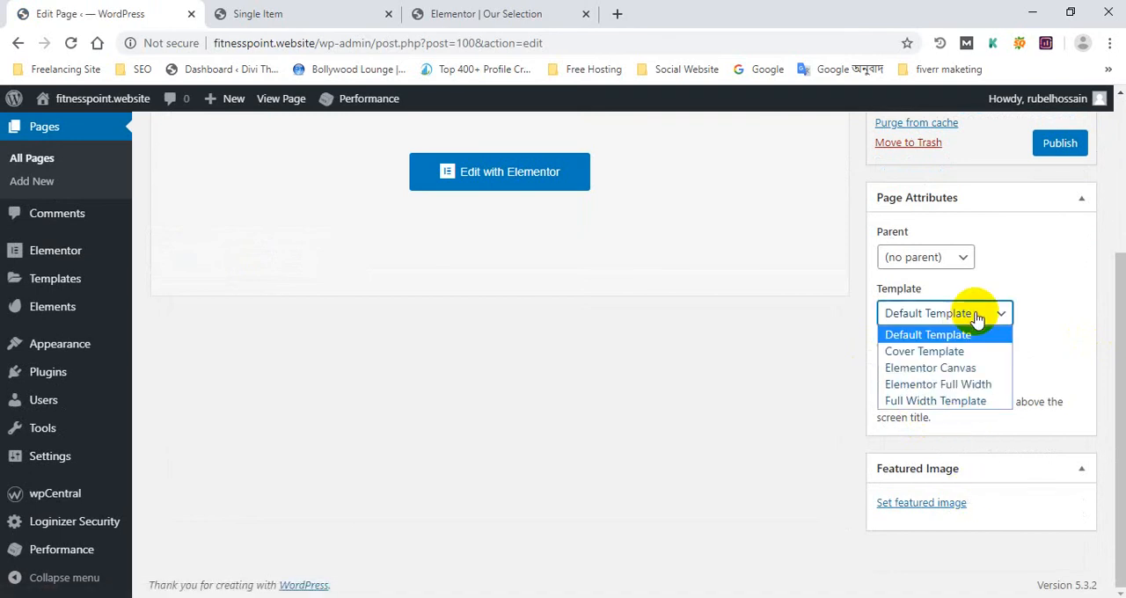
{"action": "left_click", "coordinate": [976, 384]}
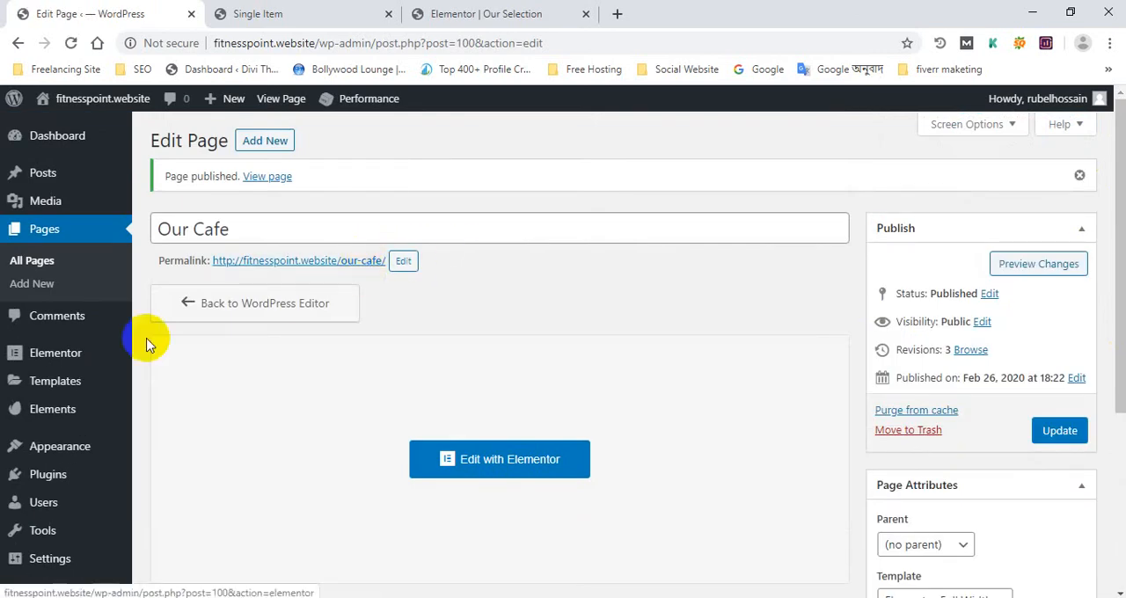
Add the "Our Cafe" page to the Main Menu between Single Item and About Us and save the menu
{"action": "scroll", "coordinate": [148, 343], "scroll_direction": "down", "scroll_amount": 2}
{"action": "mouse_move", "coordinate": [75, 363]}
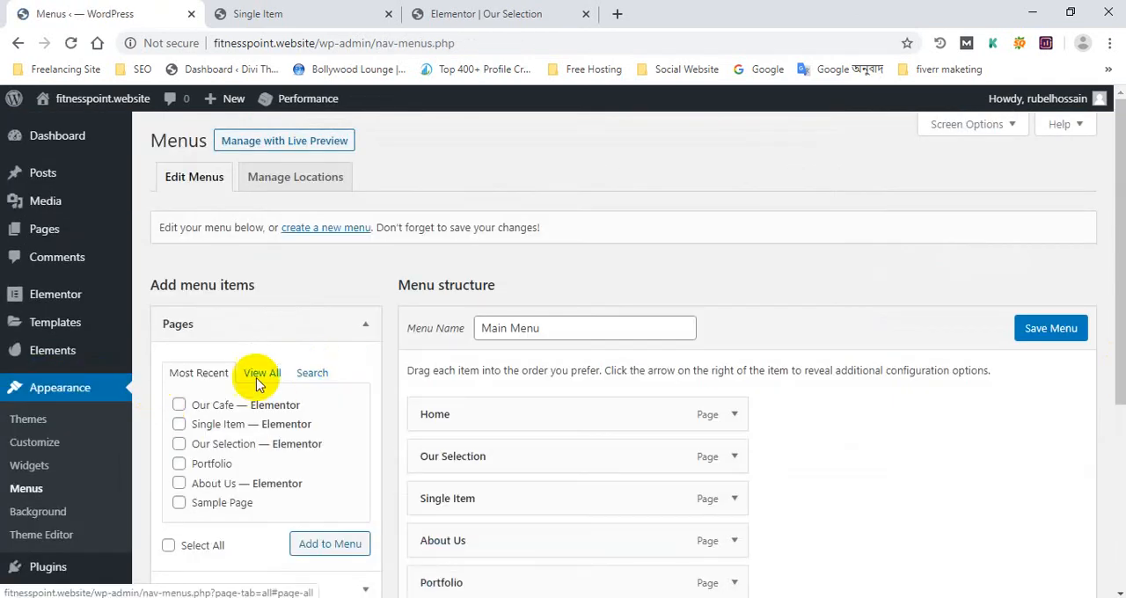
{"action": "scroll", "coordinate": [640, 482], "scroll_direction": "down", "scroll_amount": 4}
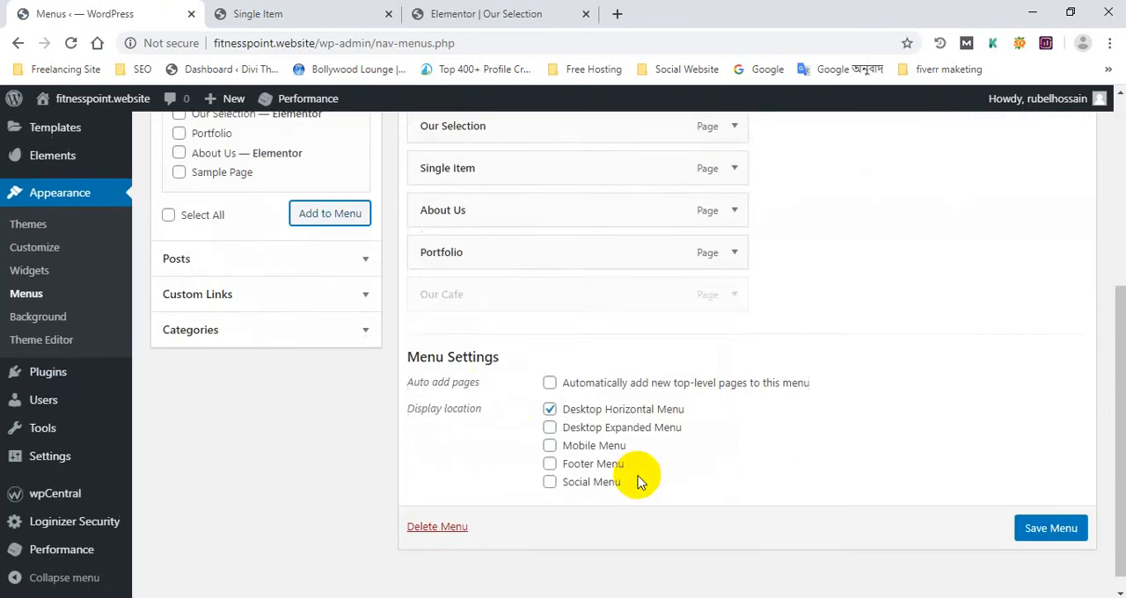
{"action": "scroll", "coordinate": [479, 373], "scroll_direction": "up", "scroll_amount": 2}
{"action": "left_click_drag", "start_coordinate": [505, 460], "coordinate": [508, 375]}
{"action": "left_click", "coordinate": [1050, 161]}
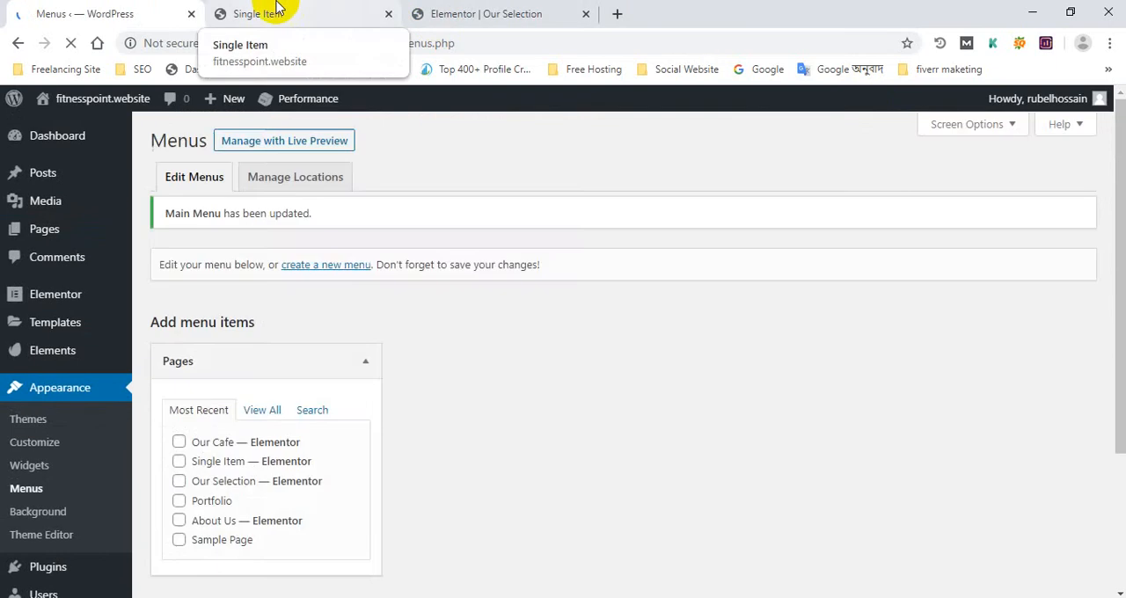
Open the "Our Cafe" page from the live site's header menu, look through its layout and return to the menu editor
{"action": "left_click", "coordinate": [263, 13]}
{"action": "left_click", "coordinate": [63, 195]}
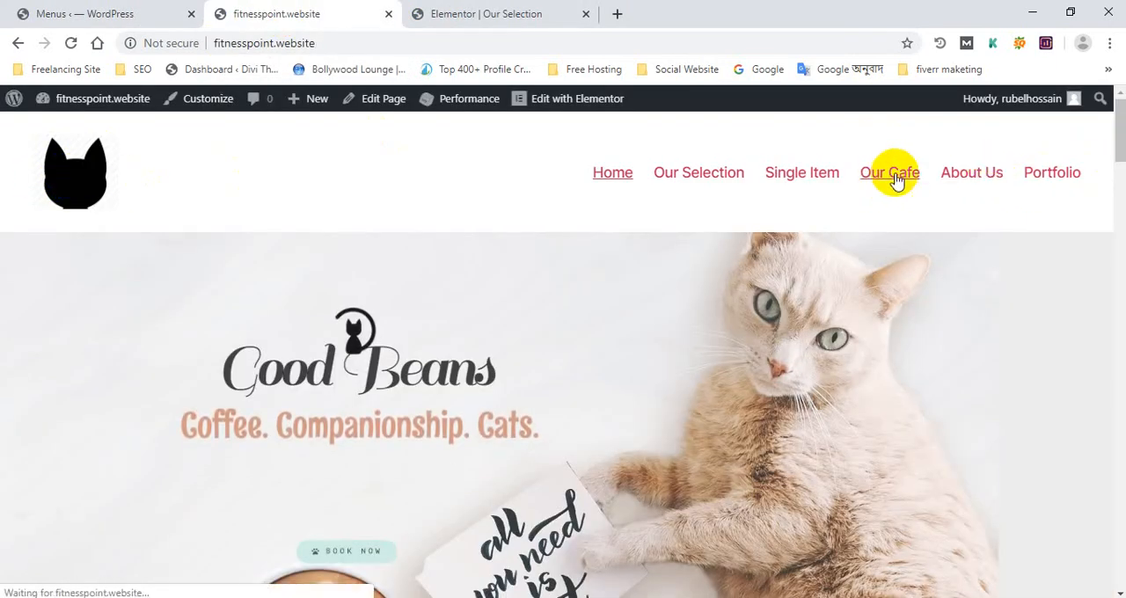
{"action": "scroll", "coordinate": [535, 319], "scroll_direction": "down", "scroll_amount": 10}
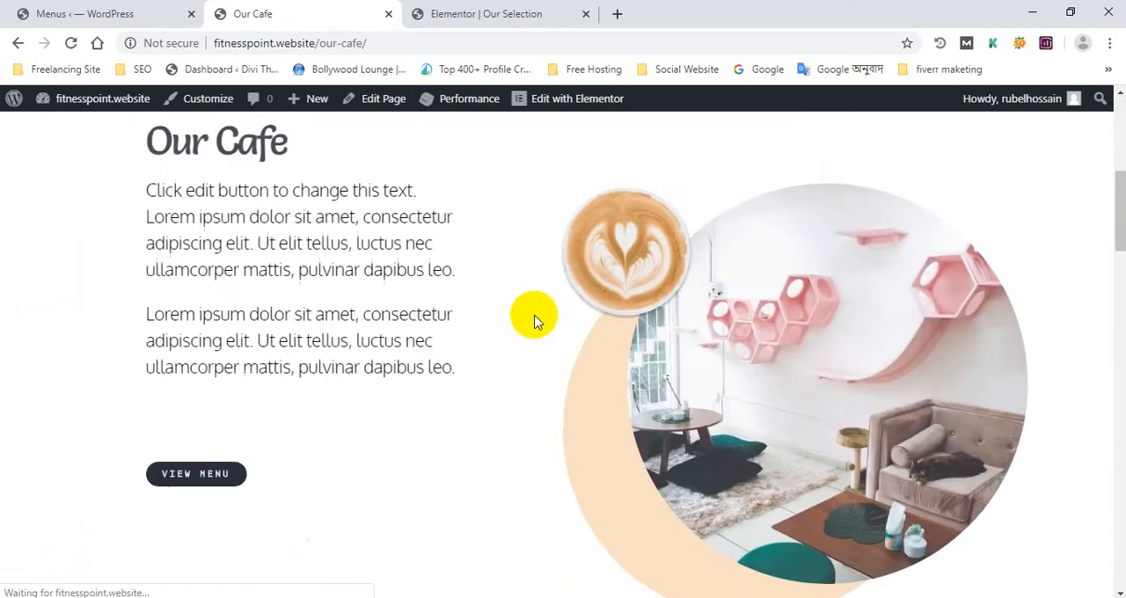
{"action": "scroll", "coordinate": [1038, 368], "scroll_direction": "down", "scroll_amount": 5}
{"action": "left_click_drag", "start_coordinate": [1117, 338], "coordinate": [1119, 141]}
{"action": "scroll", "coordinate": [633, 351], "scroll_direction": "down", "scroll_amount": 2}
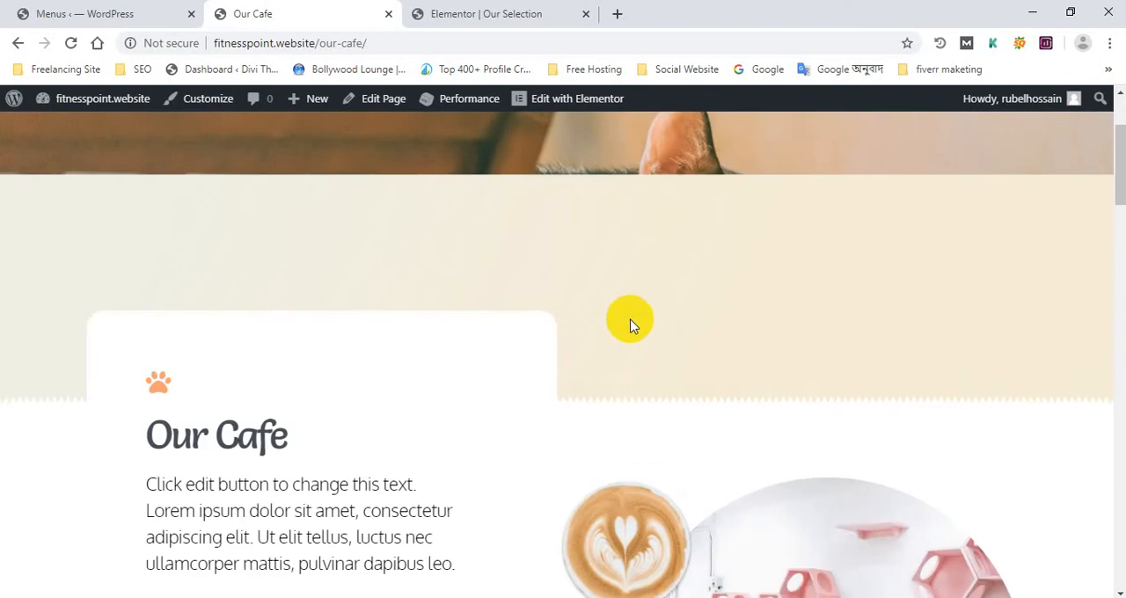
{"action": "scroll", "coordinate": [628, 321], "scroll_direction": "up", "scroll_amount": 2}
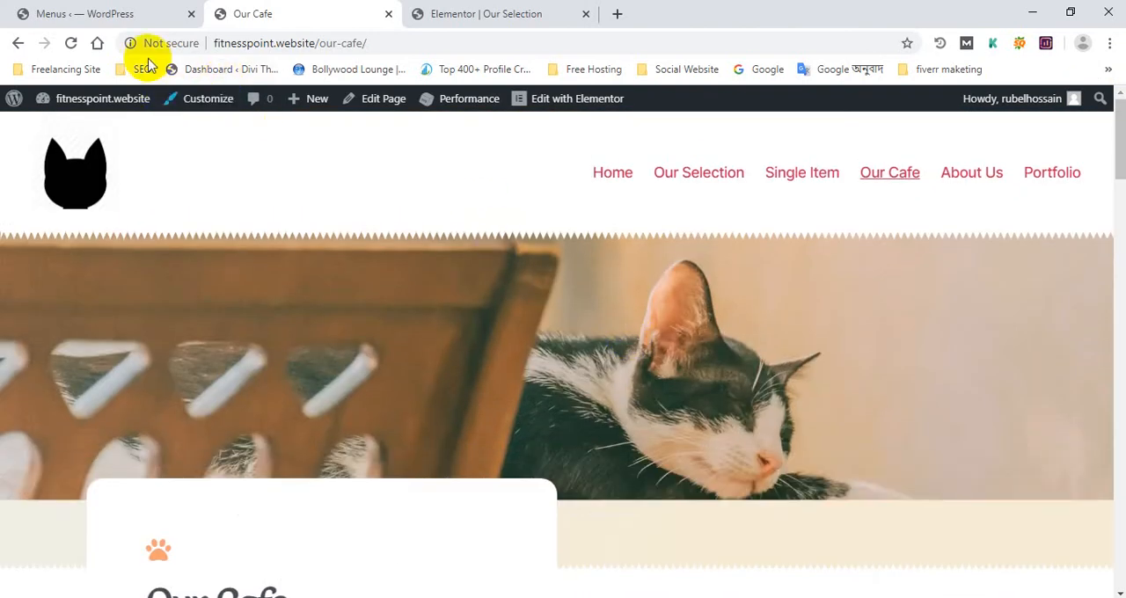
{"action": "left_click", "coordinate": [88, 14]}
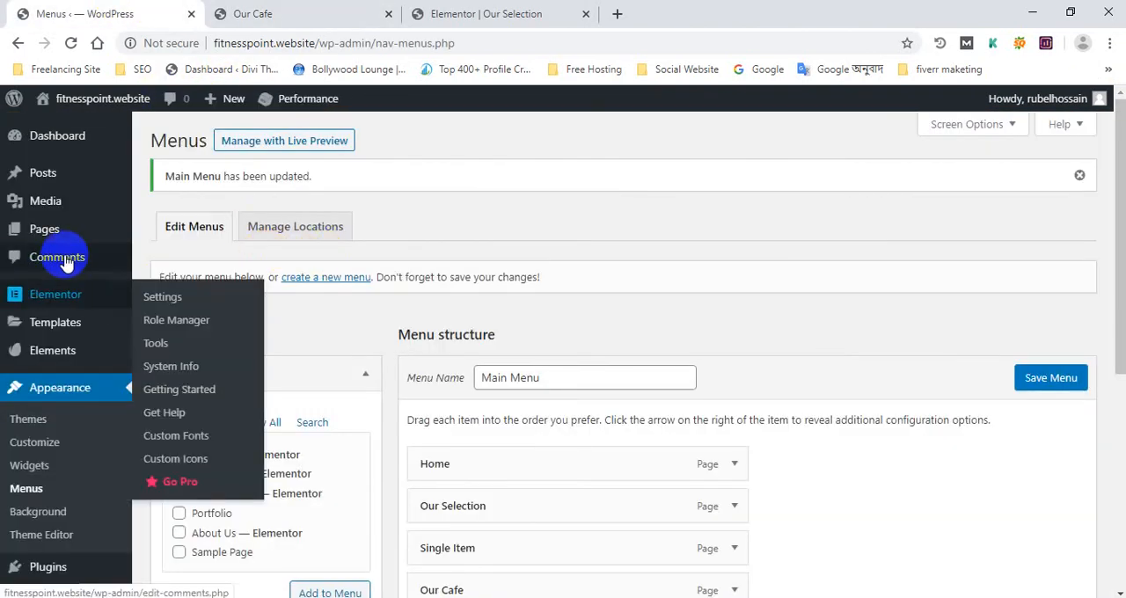
Add a new WordPress page, open it for editing with Elementor and bring up the Elementor template library
{"action": "mouse_move", "coordinate": [50, 232]}
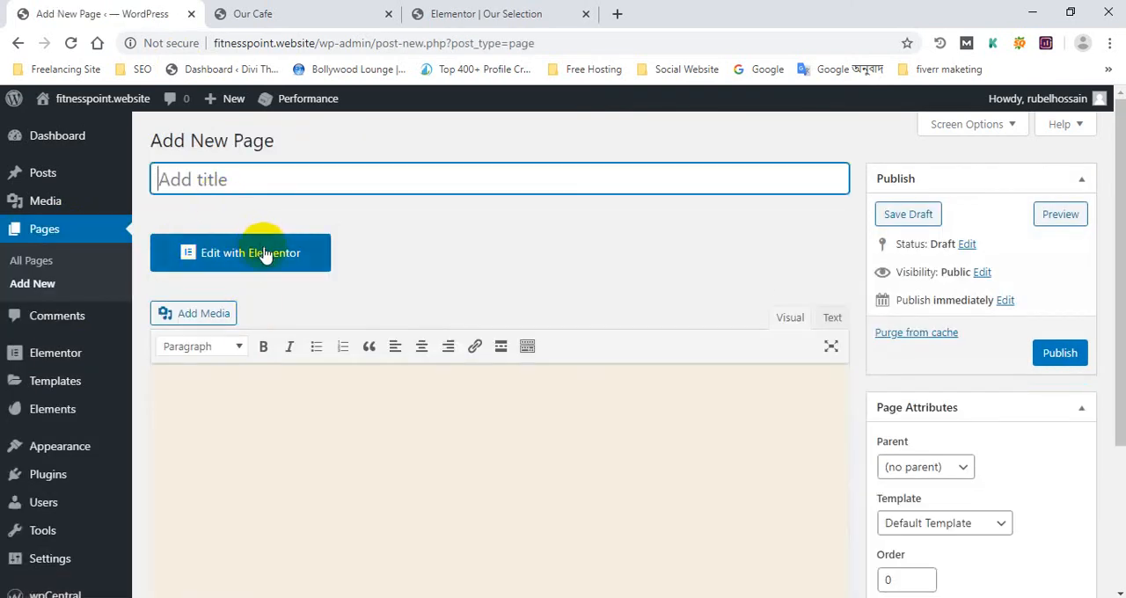
{"action": "left_click", "coordinate": [261, 255]}
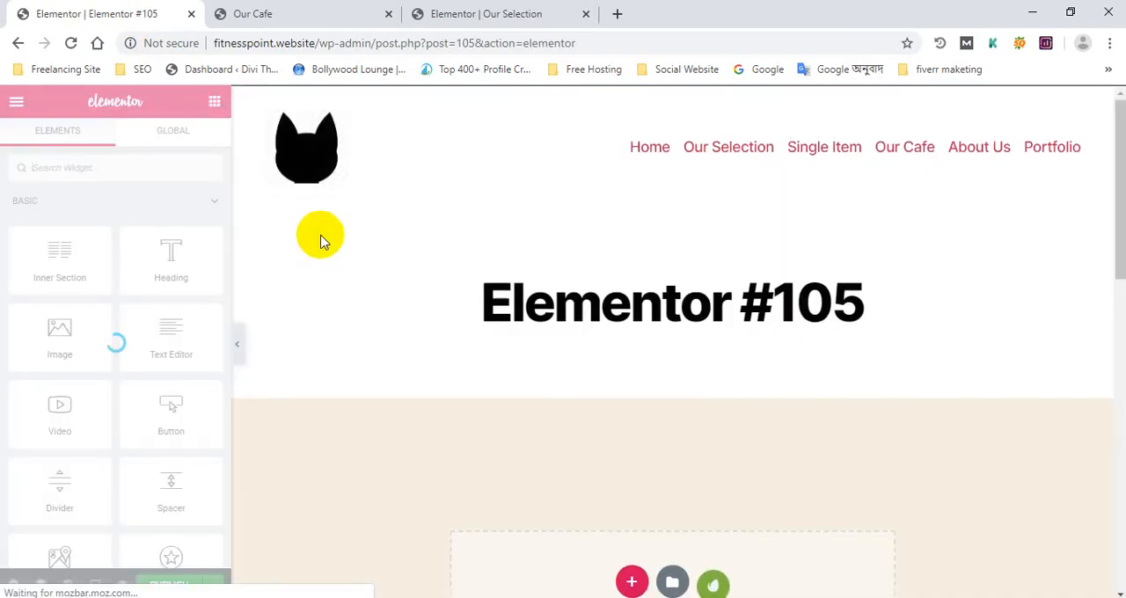
{"action": "scroll", "coordinate": [623, 477], "scroll_direction": "down", "scroll_amount": 3}
{"action": "left_click", "coordinate": [674, 334]}
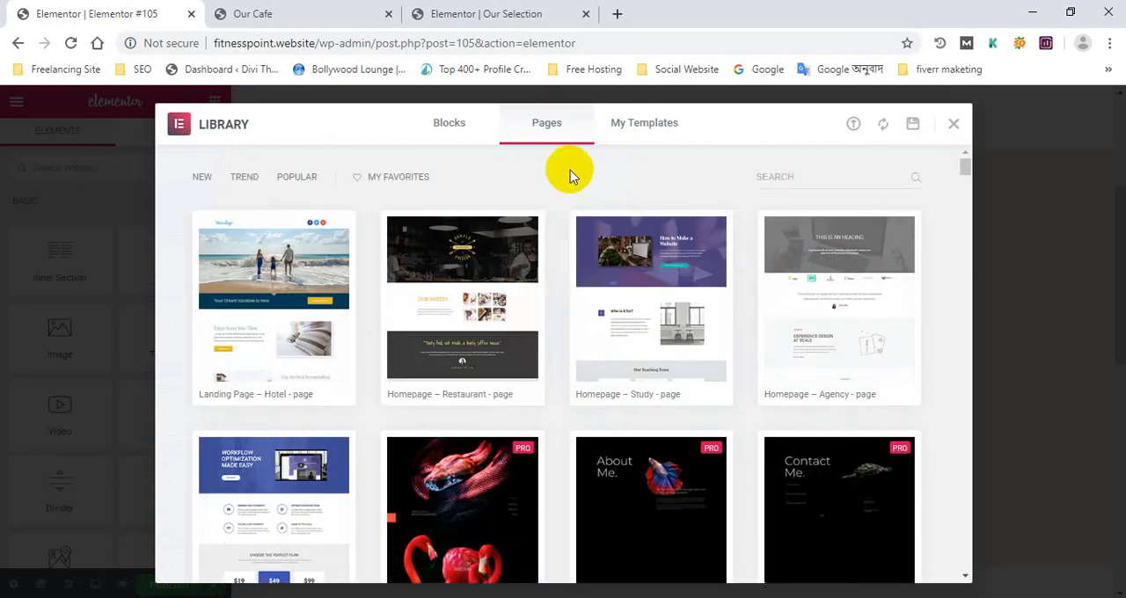
Preview the "Landing Page – Hotel" template, look through its sections and close the library without inserting it
{"action": "scroll", "coordinate": [387, 290], "scroll_direction": "down", "scroll_amount": 3}
{"action": "scroll", "coordinate": [291, 242], "scroll_direction": "up", "scroll_amount": 3}
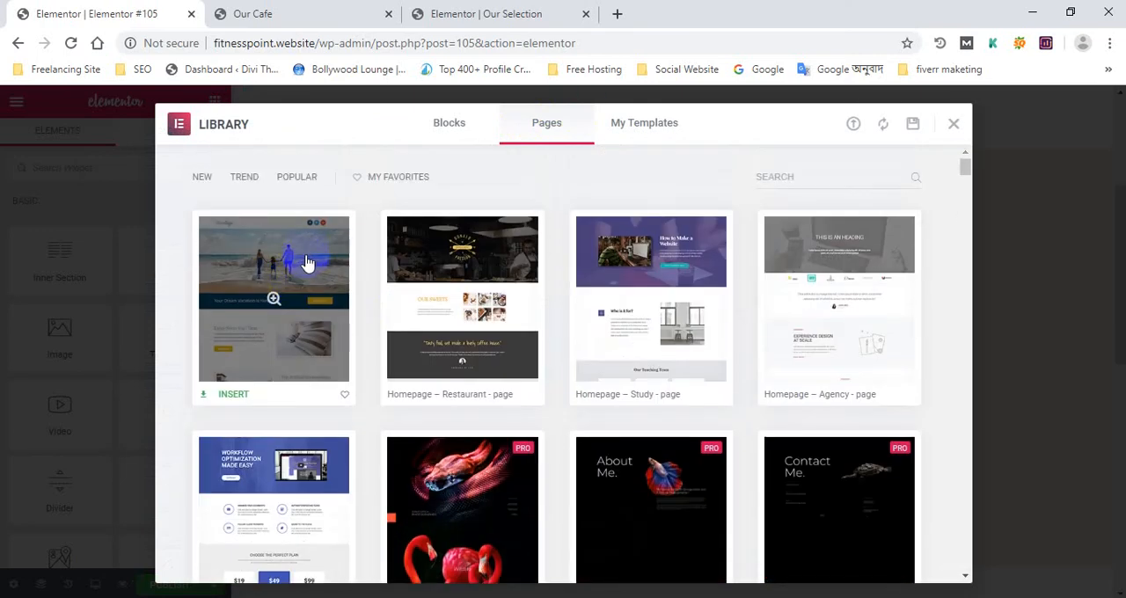
{"action": "left_click", "coordinate": [299, 262]}
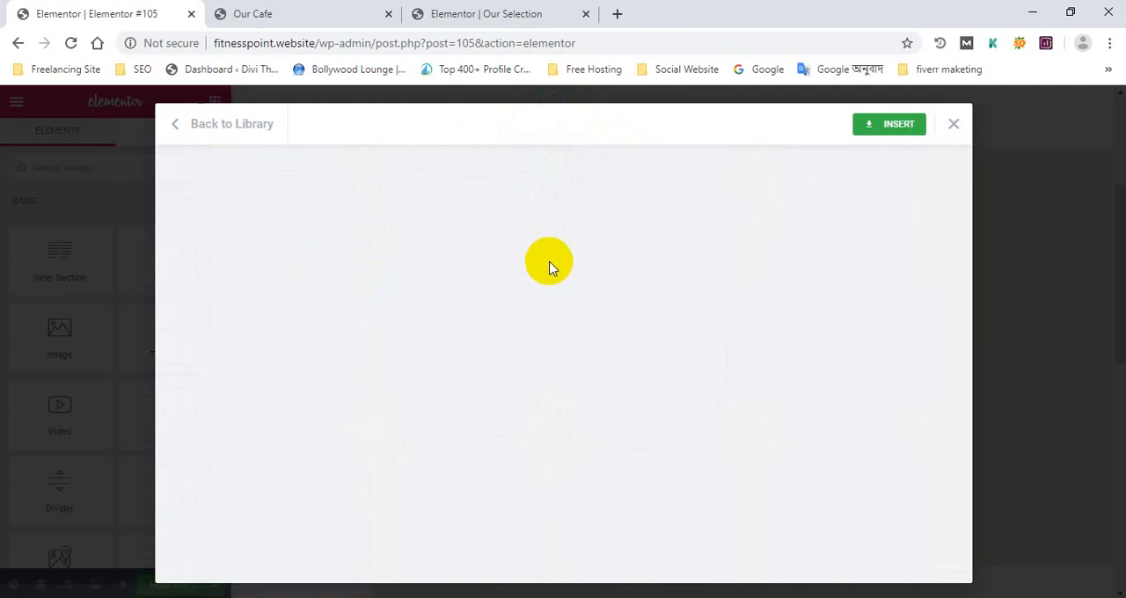
{"action": "scroll", "coordinate": [327, 298], "scroll_direction": "down", "scroll_amount": 10}
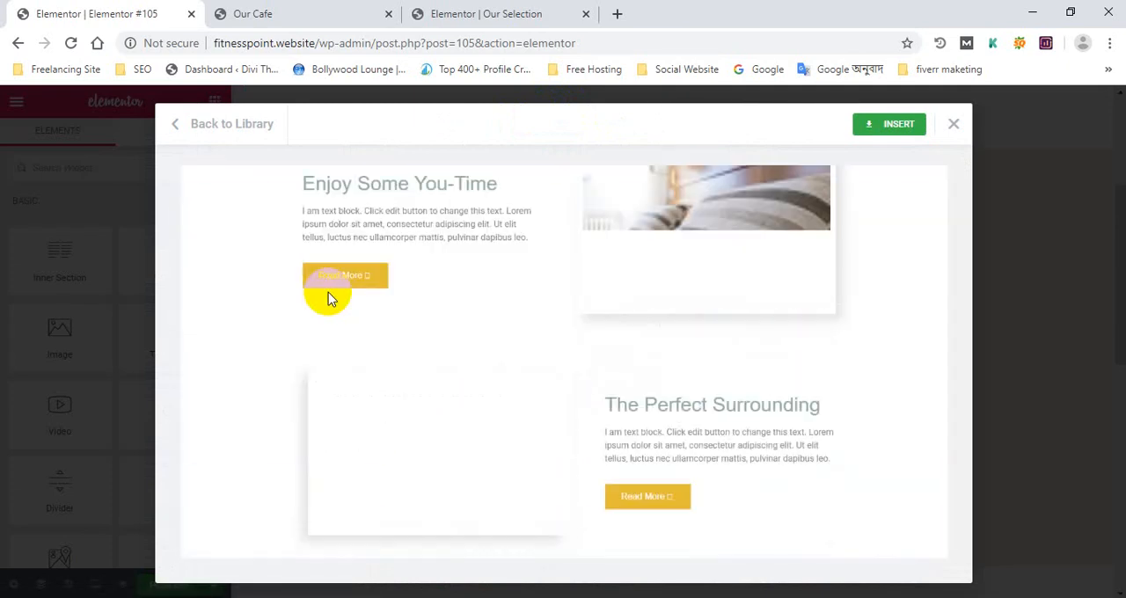
{"action": "scroll", "coordinate": [503, 206], "scroll_direction": "down", "scroll_amount": 1}
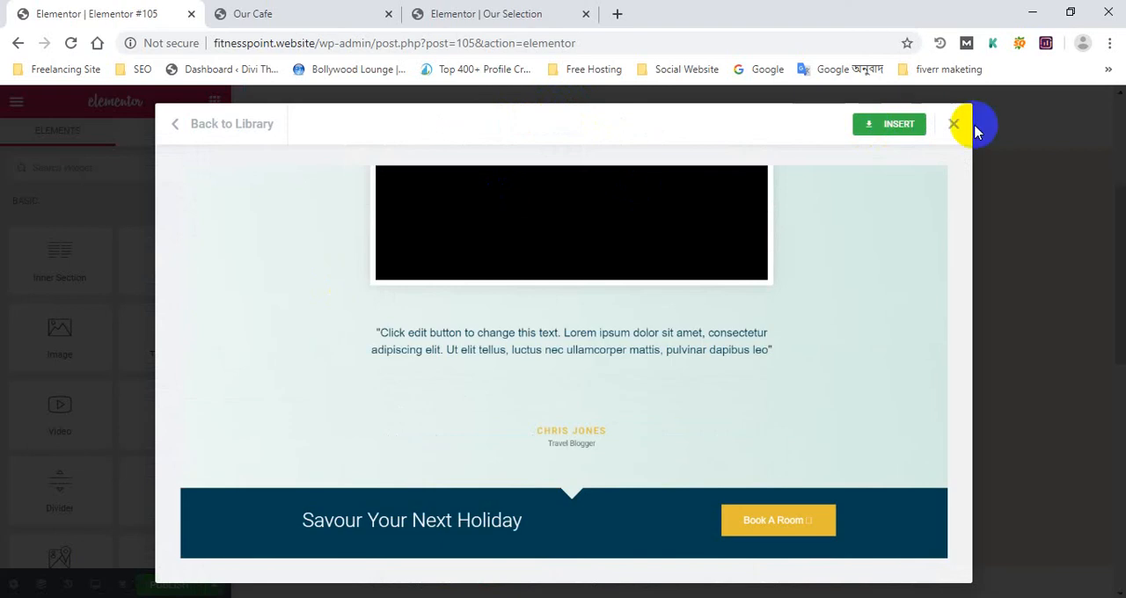
{"action": "left_click", "coordinate": [954, 127]}
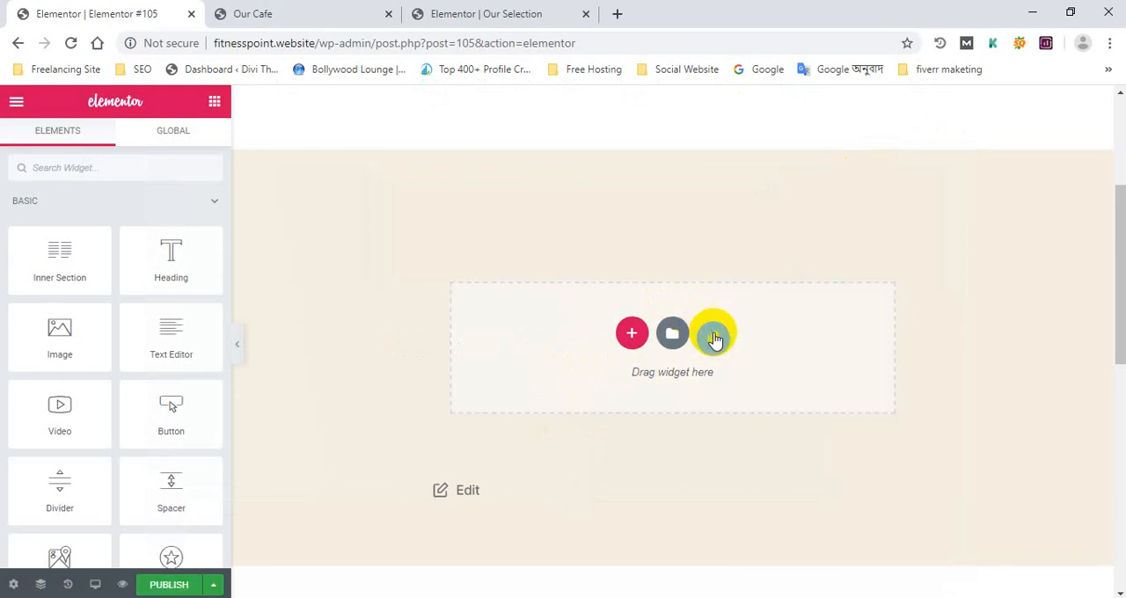
Open the Envato Elements template kits and look through the premium kits and the first set of free kits
{"action": "left_click", "coordinate": [713, 337]}
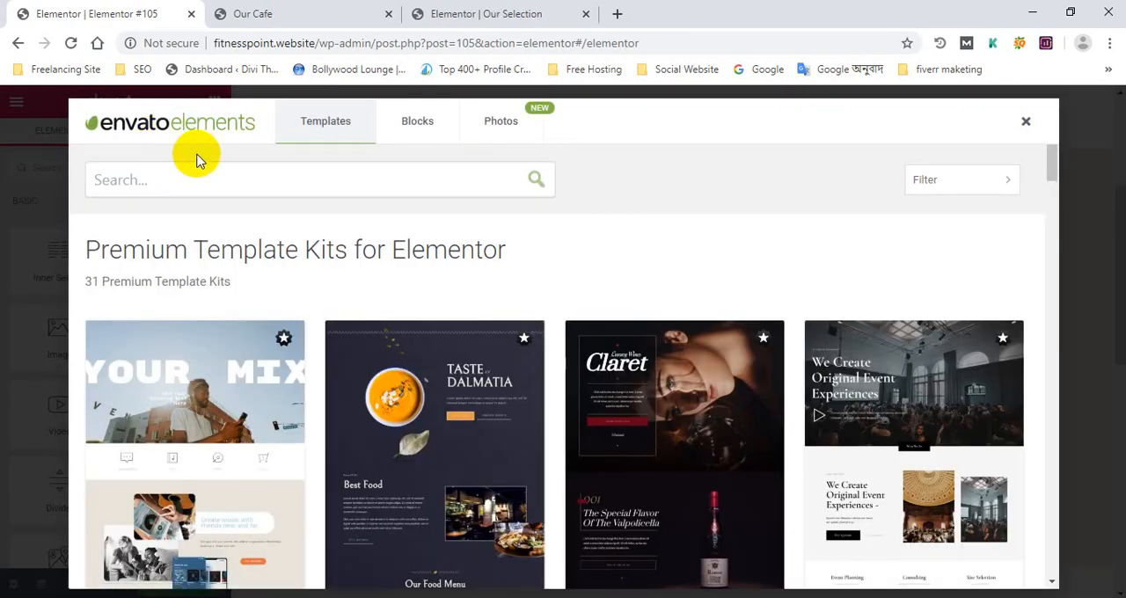
{"action": "scroll", "coordinate": [378, 458], "scroll_direction": "down", "scroll_amount": 3}
{"action": "scroll", "coordinate": [365, 437], "scroll_direction": "down", "scroll_amount": 4}
{"action": "scroll", "coordinate": [359, 427], "scroll_direction": "up", "scroll_amount": 7}
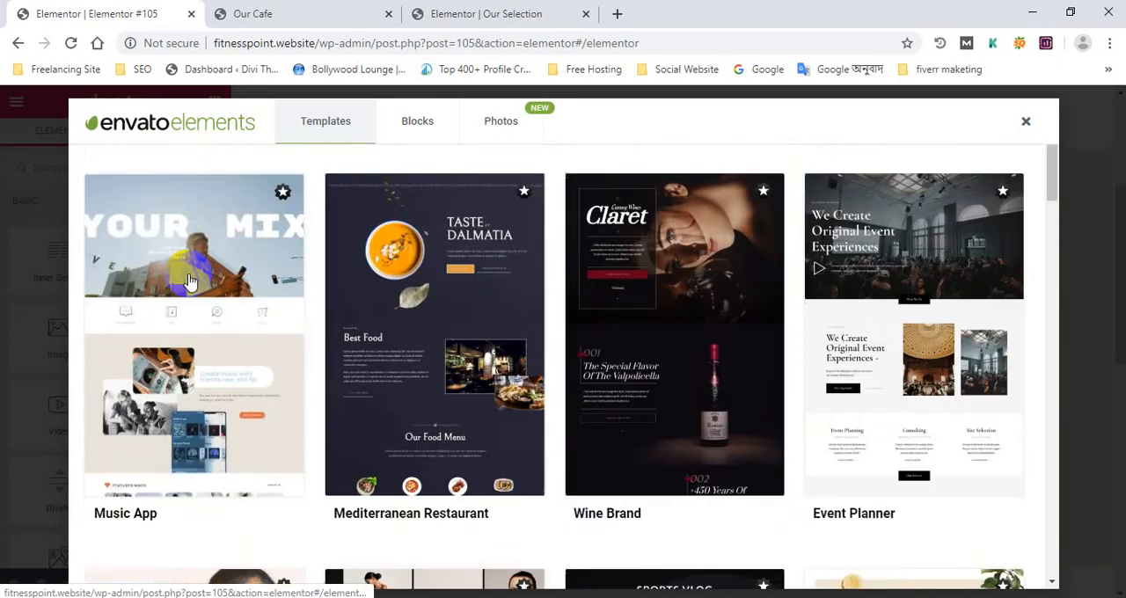
{"action": "scroll", "coordinate": [194, 271], "scroll_direction": "down", "scroll_amount": 8}
{"action": "scroll", "coordinate": [194, 282], "scroll_direction": "down", "scroll_amount": 12}
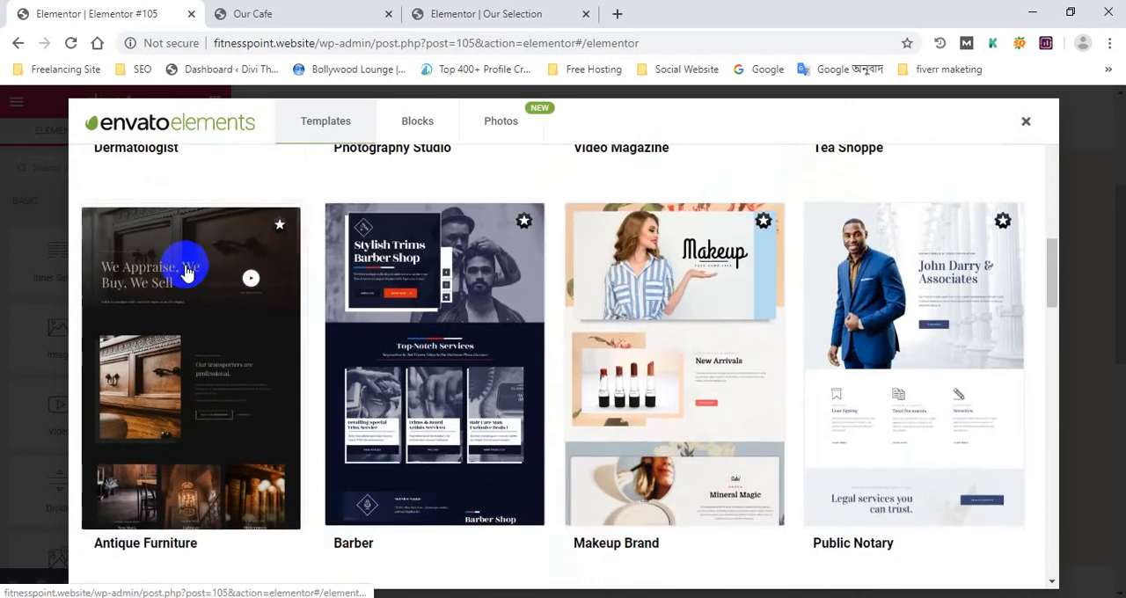
{"action": "scroll", "coordinate": [180, 277], "scroll_direction": "down", "scroll_amount": 15}
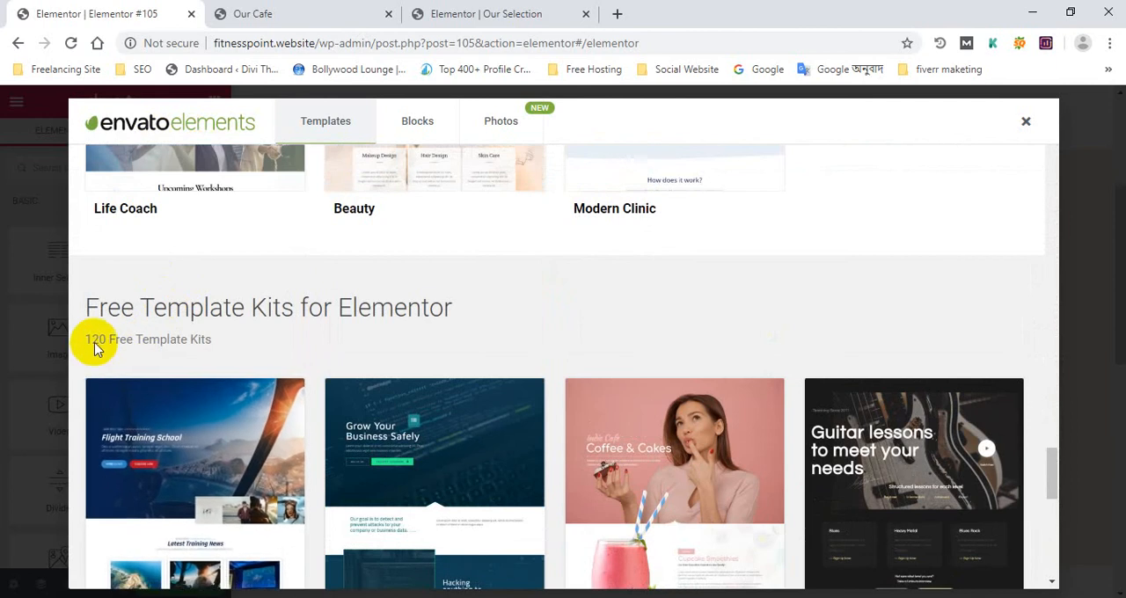
{"action": "scroll", "coordinate": [195, 355], "scroll_direction": "down", "scroll_amount": 10}
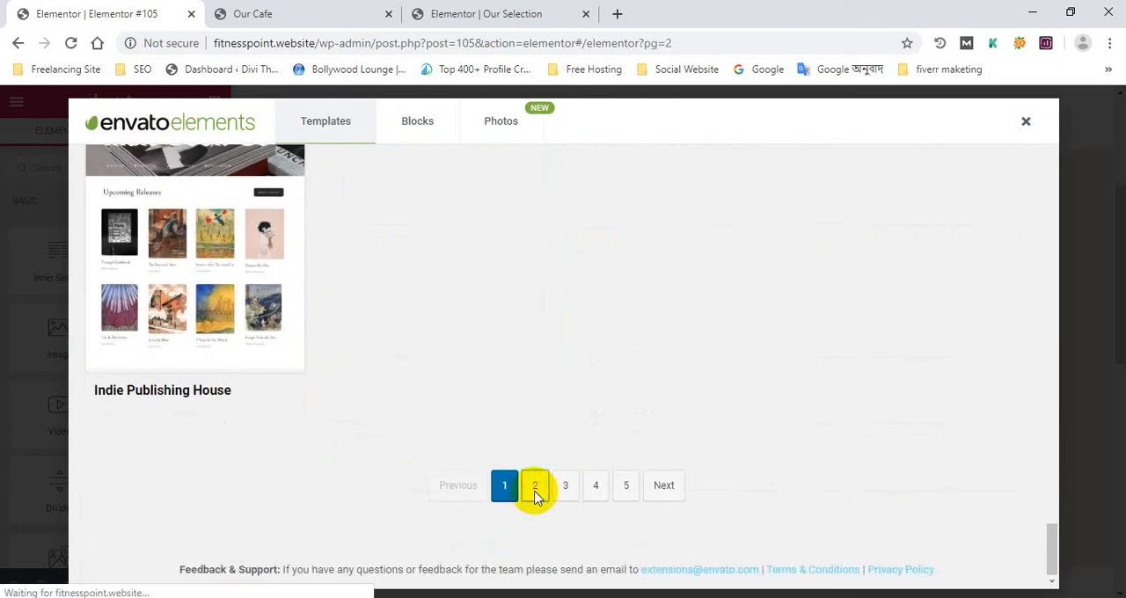
Browse the second page of free template kits for Elementor, examining the available designs, and close the Envato Elements library
{"action": "left_click", "coordinate": [535, 486]}
{"action": "scroll", "coordinate": [554, 308], "scroll_direction": "down", "scroll_amount": 6}
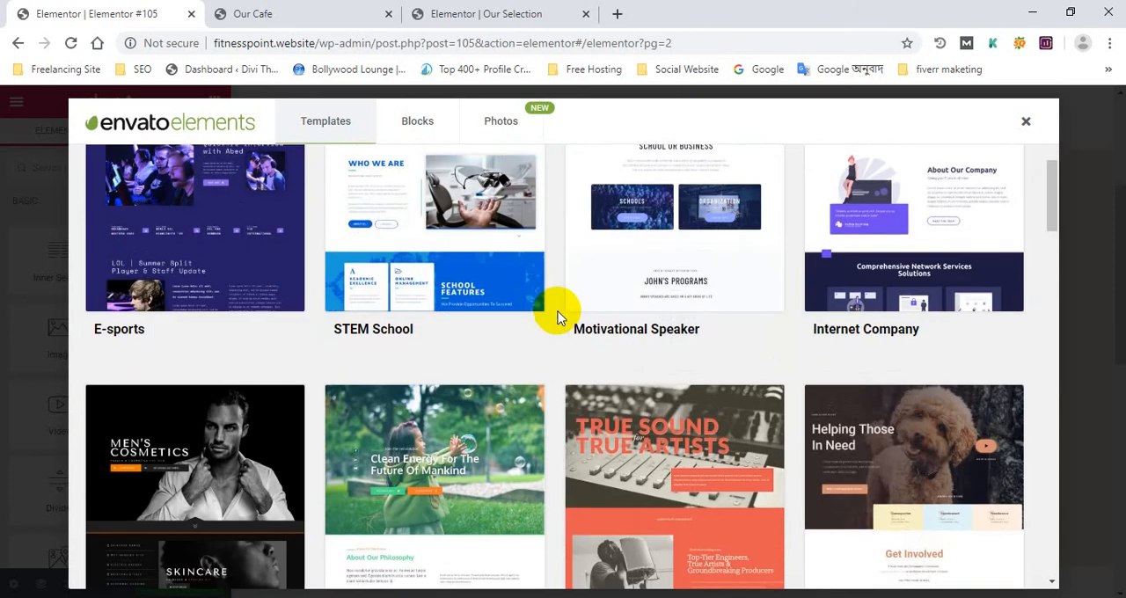
{"action": "scroll", "coordinate": [555, 312], "scroll_direction": "up", "scroll_amount": 7}
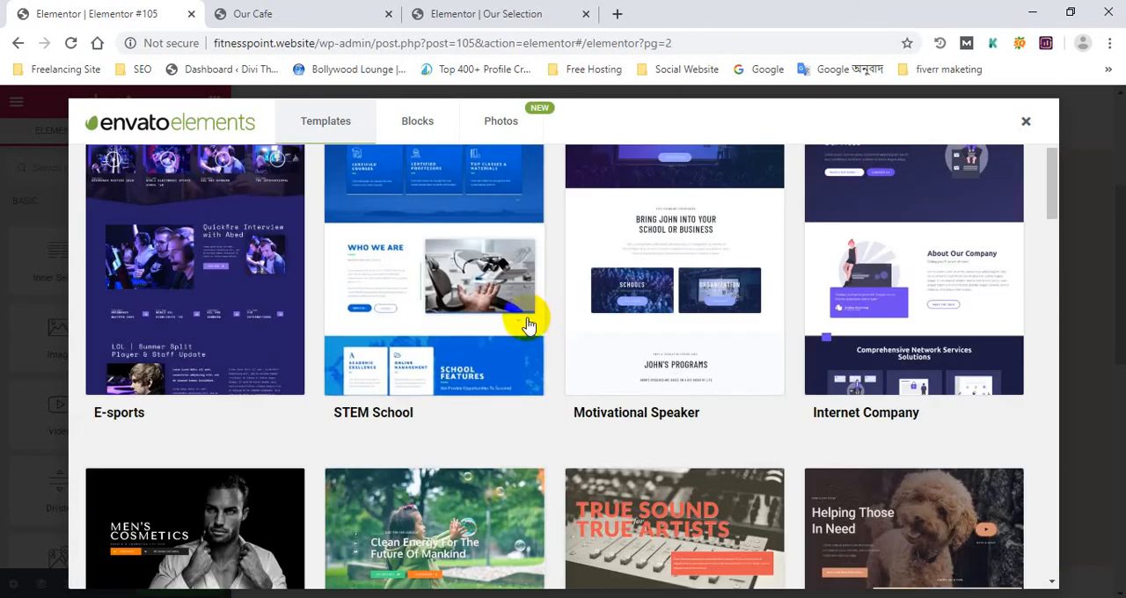
{"action": "scroll", "coordinate": [501, 367], "scroll_direction": "down", "scroll_amount": 3}
{"action": "scroll", "coordinate": [501, 367], "scroll_direction": "up", "scroll_amount": 4}
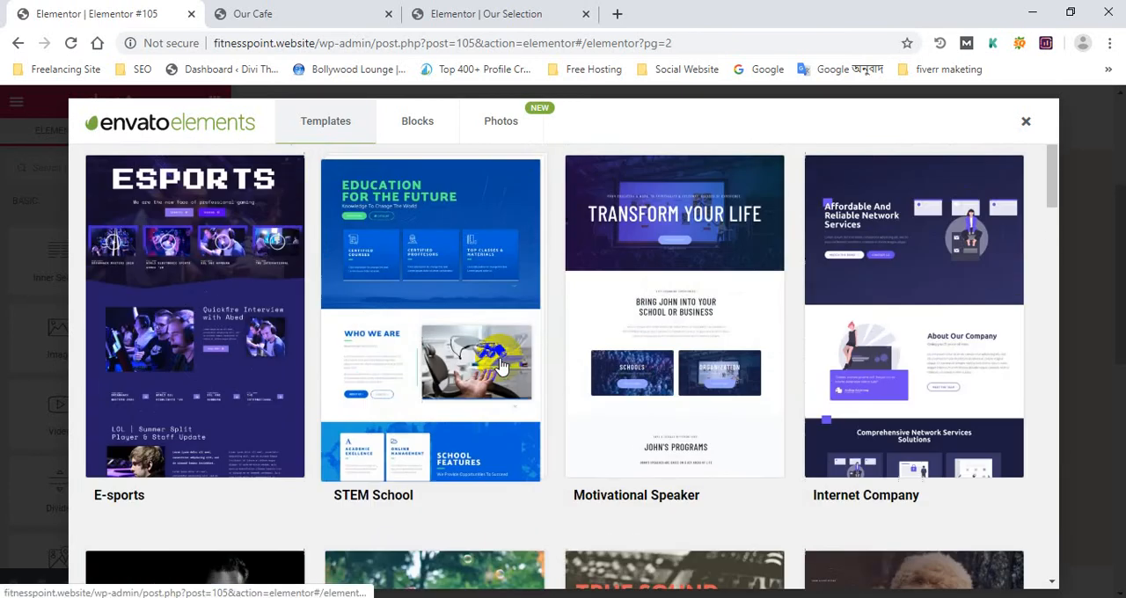
{"action": "scroll", "coordinate": [500, 366], "scroll_direction": "down", "scroll_amount": 6}
{"action": "scroll", "coordinate": [500, 367], "scroll_direction": "down", "scroll_amount": 20}
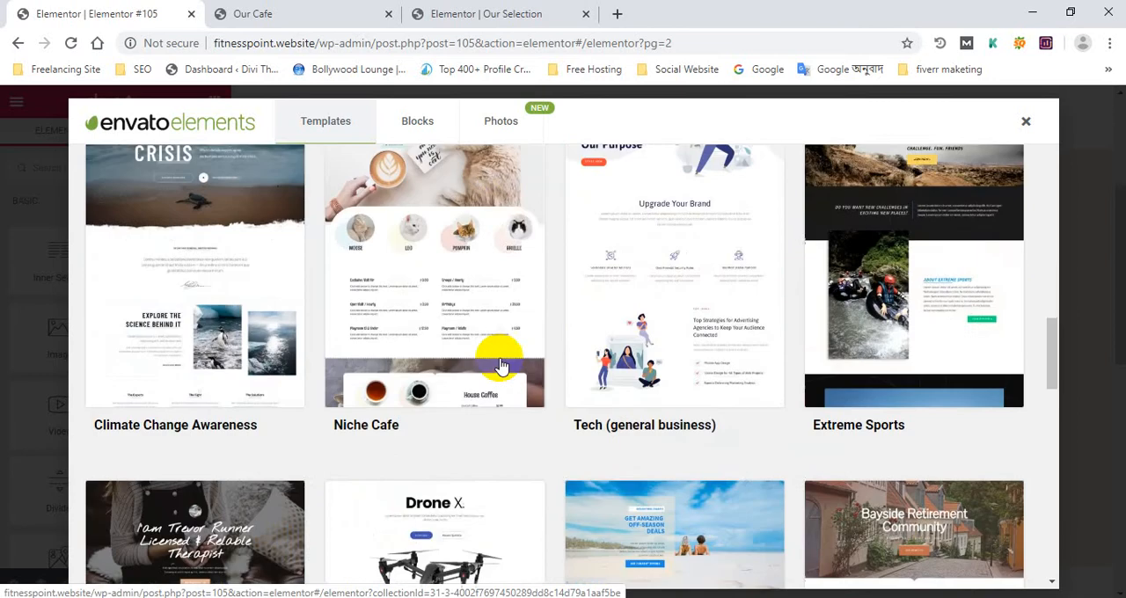
{"action": "scroll", "coordinate": [500, 367], "scroll_direction": "down", "scroll_amount": 15}
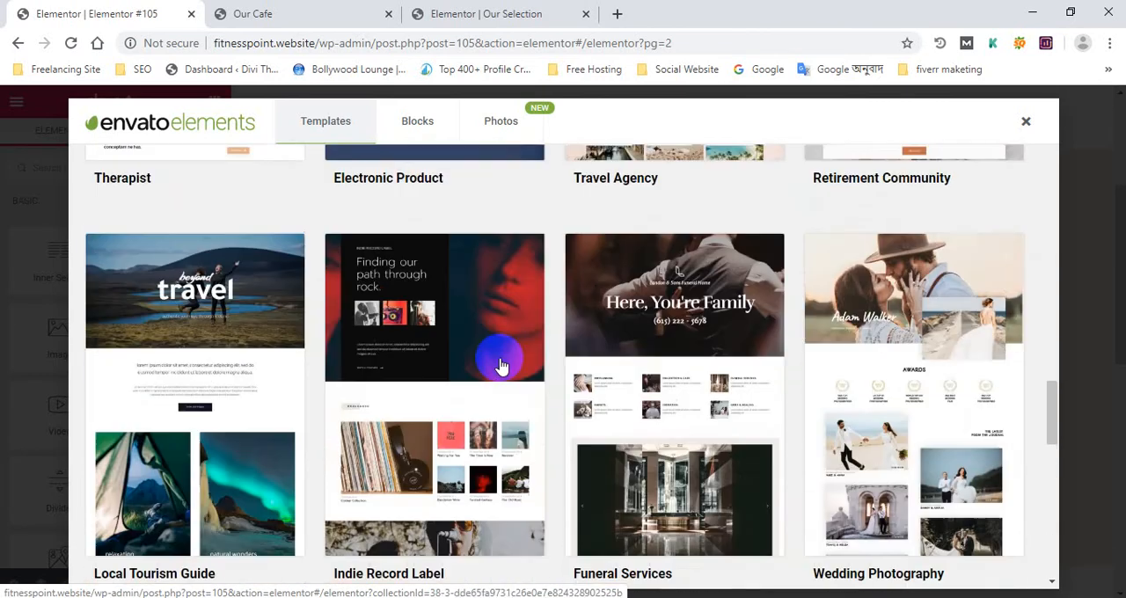
{"action": "scroll", "coordinate": [291, 418], "scroll_direction": "down", "scroll_amount": 5}
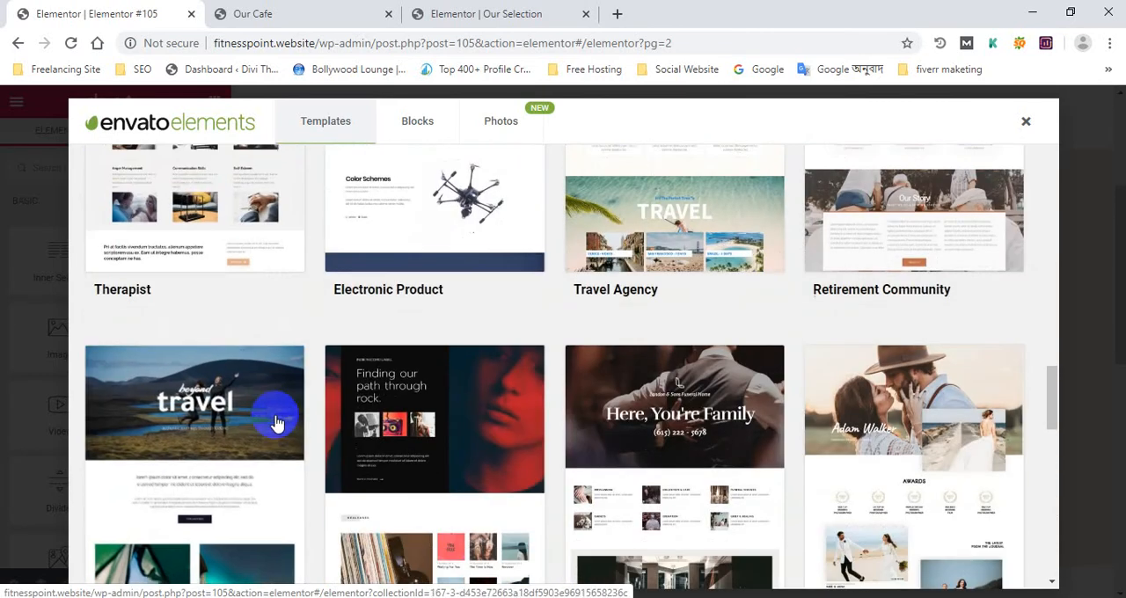
{"action": "scroll", "coordinate": [264, 415], "scroll_direction": "down", "scroll_amount": 5}
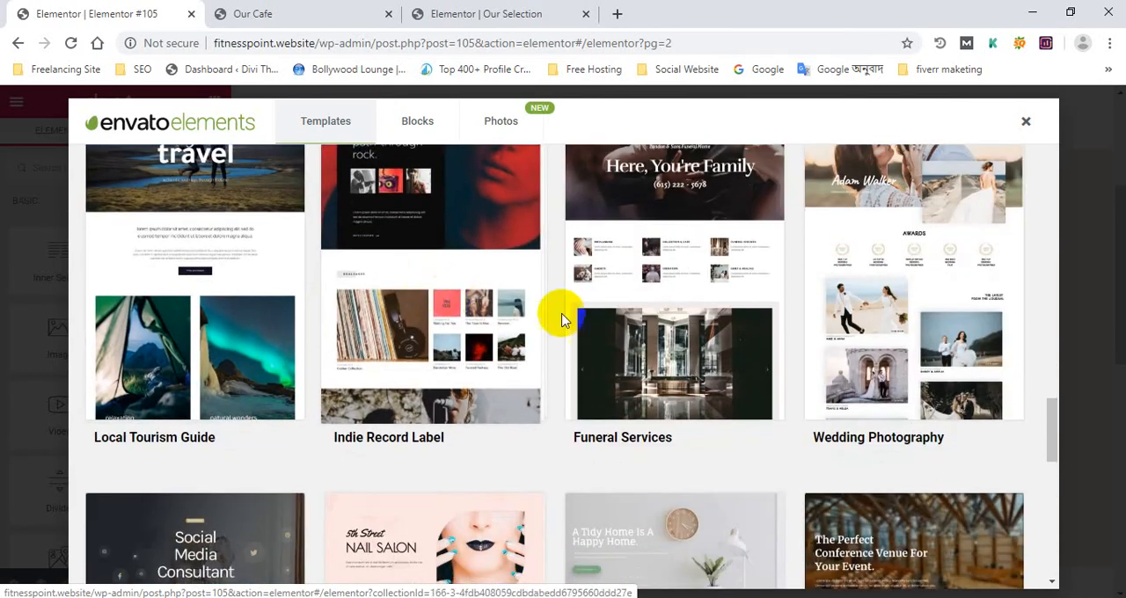
{"action": "scroll", "coordinate": [807, 320], "scroll_direction": "down", "scroll_amount": 5}
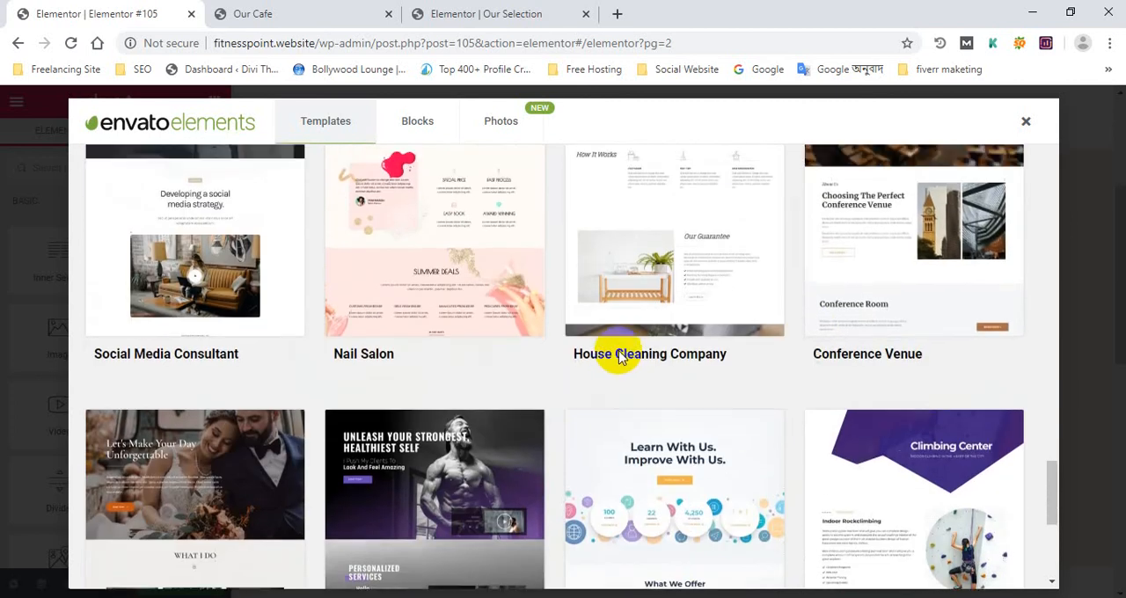
{"action": "scroll", "coordinate": [942, 372], "scroll_direction": "up", "scroll_amount": 4}
{"action": "scroll", "coordinate": [334, 364], "scroll_direction": "down", "scroll_amount": 5}
{"action": "scroll", "coordinate": [223, 391], "scroll_direction": "down", "scroll_amount": 5}
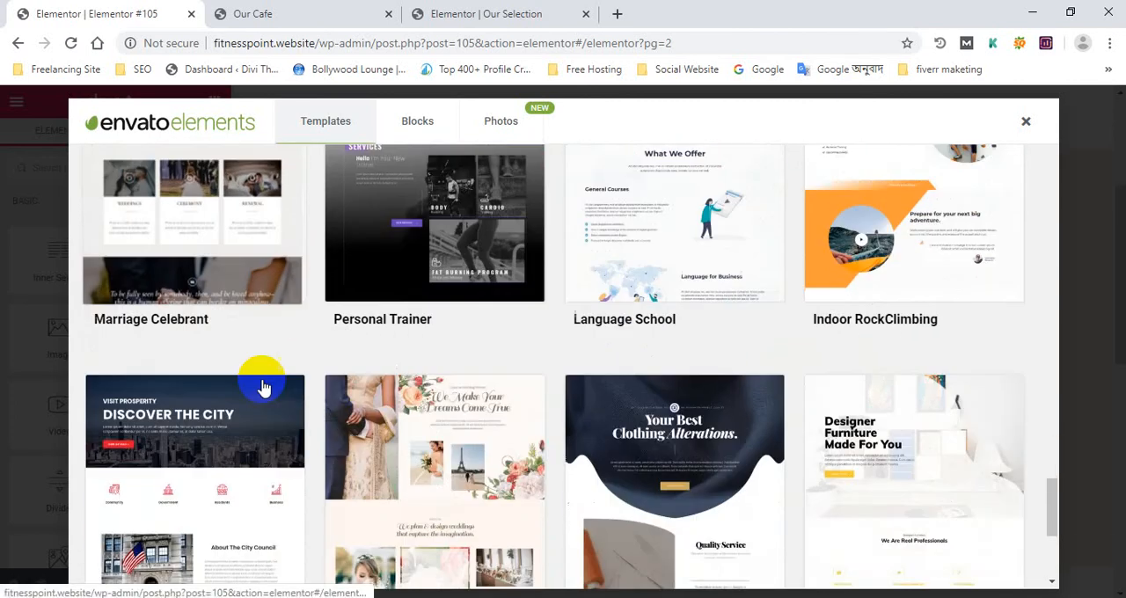
{"action": "scroll", "coordinate": [779, 314], "scroll_direction": "down", "scroll_amount": 4}
{"action": "scroll", "coordinate": [981, 317], "scroll_direction": "up", "scroll_amount": 15}
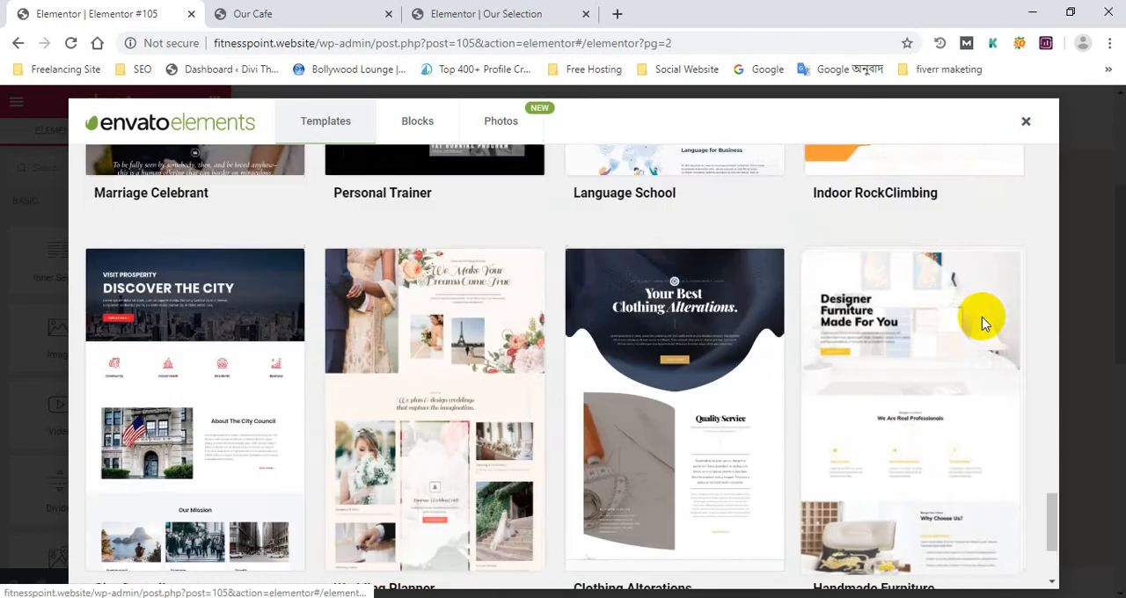
{"action": "scroll", "coordinate": [621, 387], "scroll_direction": "up", "scroll_amount": 9}
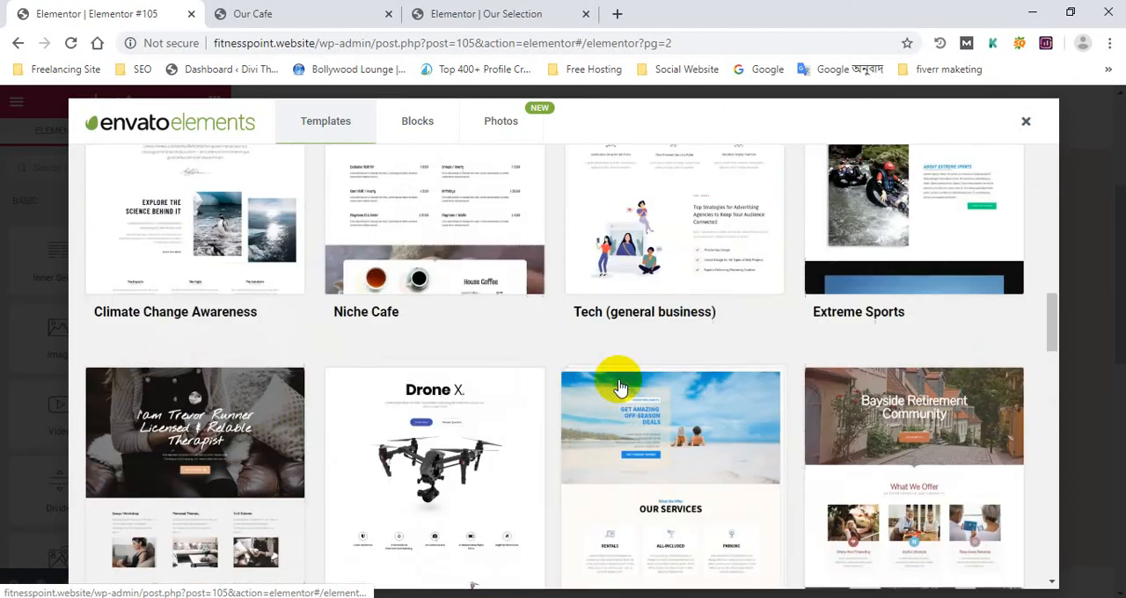
{"action": "scroll", "coordinate": [621, 387], "scroll_direction": "down", "scroll_amount": 4}
{"action": "scroll", "coordinate": [492, 447], "scroll_direction": "down", "scroll_amount": 3}
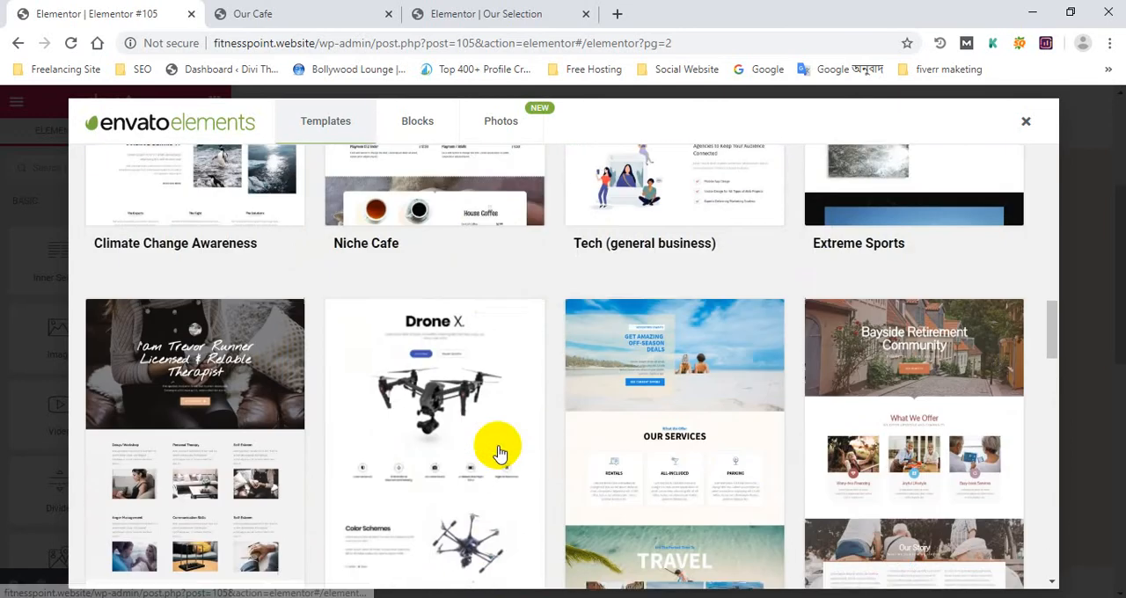
{"action": "scroll", "coordinate": [748, 369], "scroll_direction": "up", "scroll_amount": 6}
{"action": "scroll", "coordinate": [739, 370], "scroll_direction": "up", "scroll_amount": 10}
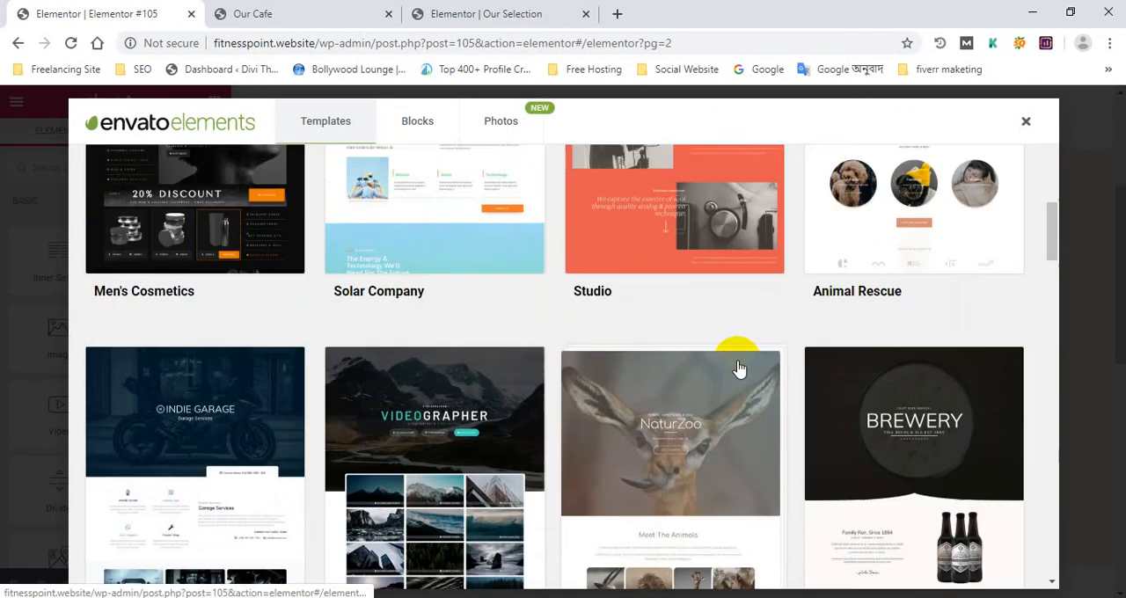
{"action": "scroll", "coordinate": [737, 368], "scroll_direction": "down", "scroll_amount": 15}
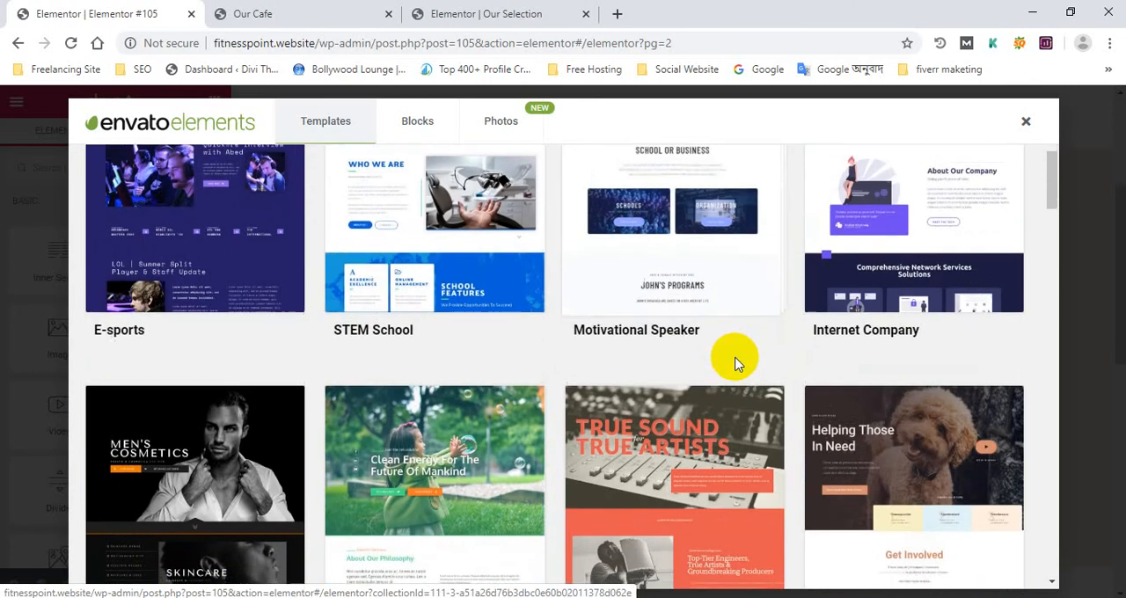
{"action": "scroll", "coordinate": [734, 363], "scroll_direction": "down", "scroll_amount": 8}
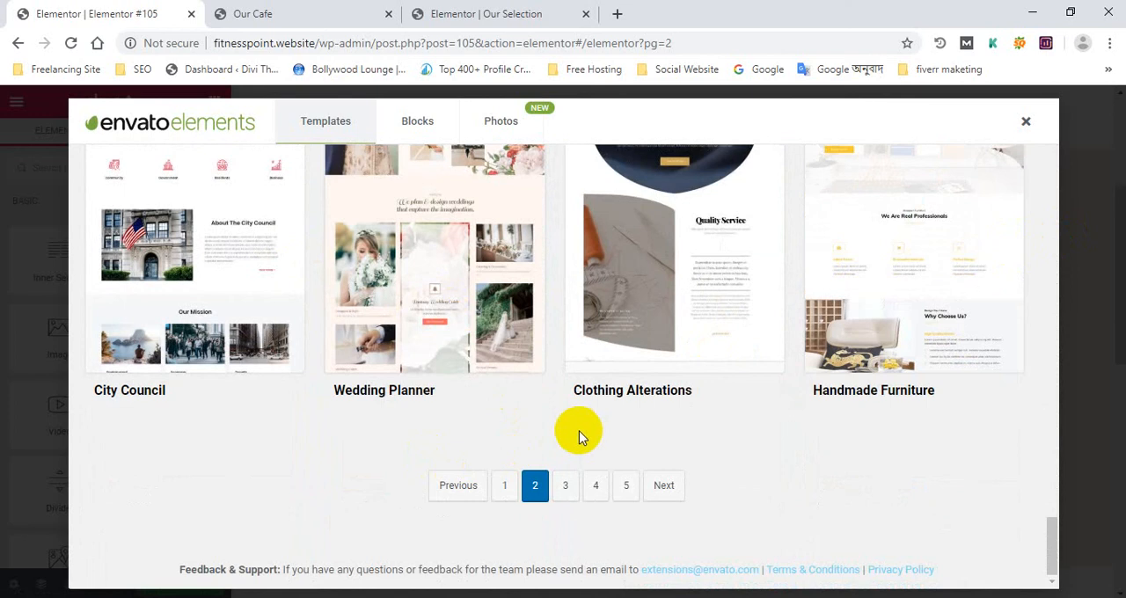
{"action": "scroll", "coordinate": [716, 427], "scroll_direction": "up", "scroll_amount": 15}
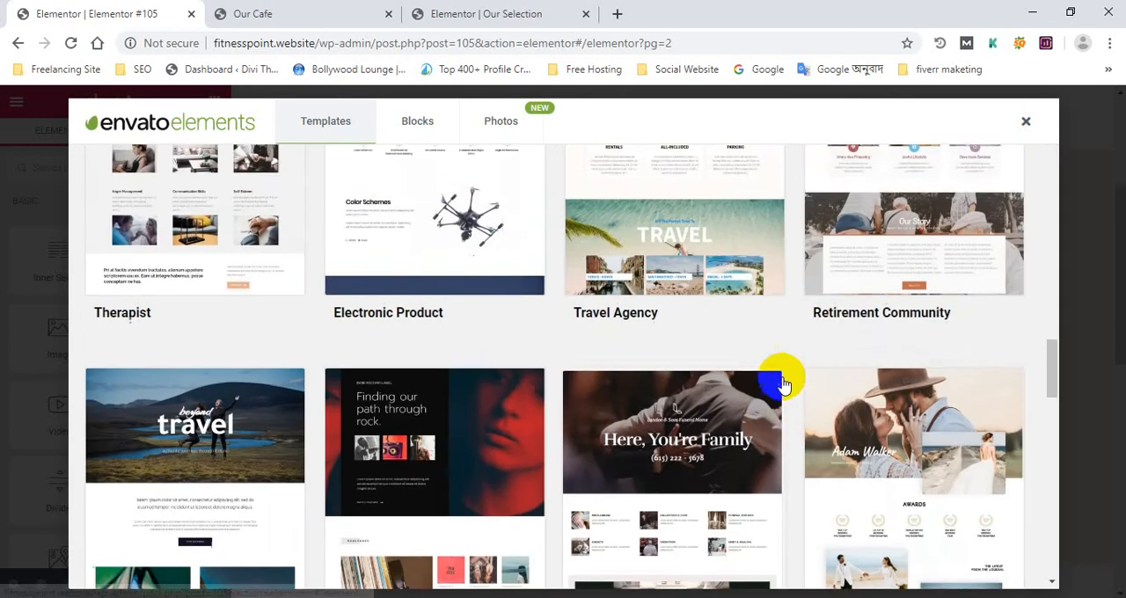
{"action": "scroll", "coordinate": [779, 385], "scroll_direction": "up", "scroll_amount": 10}
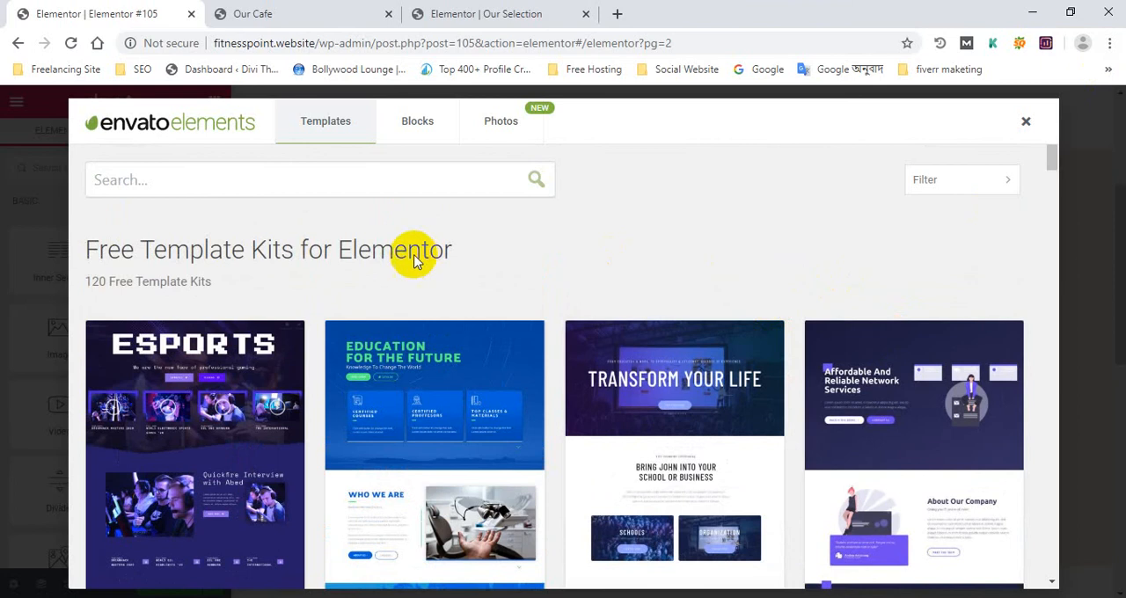
{"action": "scroll", "coordinate": [415, 261], "scroll_direction": "down", "scroll_amount": 2}
{"action": "left_click", "coordinate": [1026, 120]}
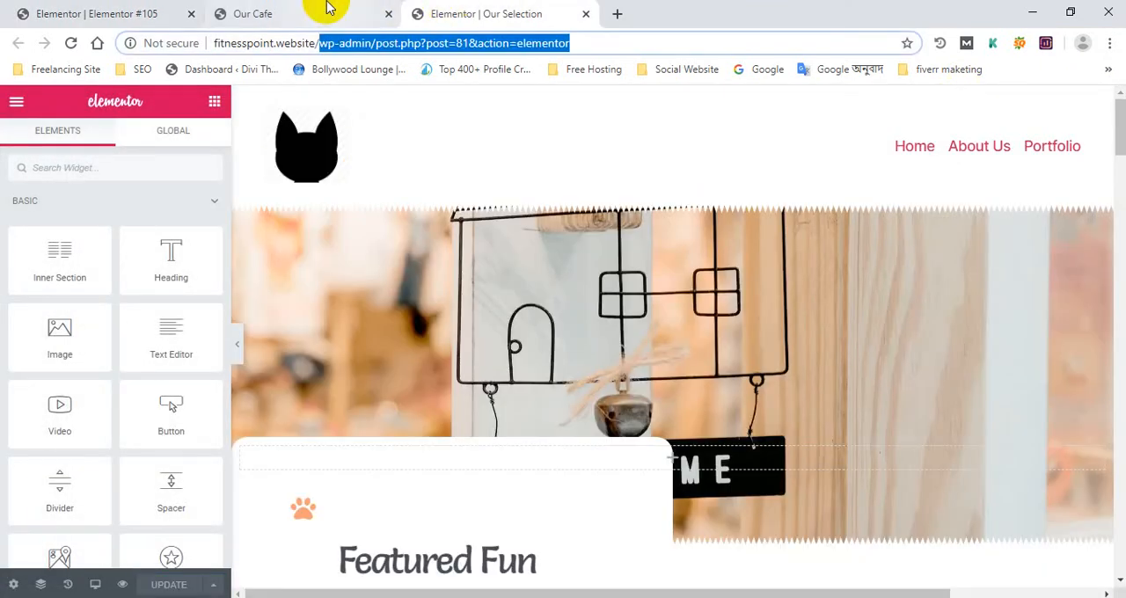
Switch to the live site, review the "Our Cafe" page and open the "Portfolio" page to check its content
{"action": "left_click", "coordinate": [326, 11]}
{"action": "scroll", "coordinate": [594, 266], "scroll_direction": "down", "scroll_amount": 8}
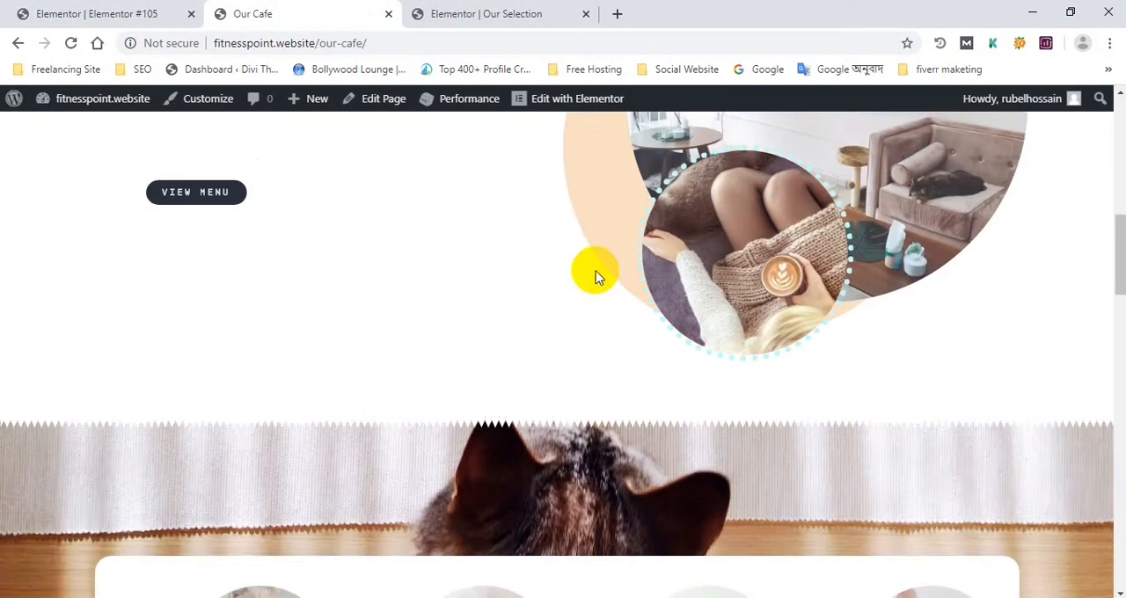
{"action": "scroll", "coordinate": [967, 256], "scroll_direction": "up", "scroll_amount": 10}
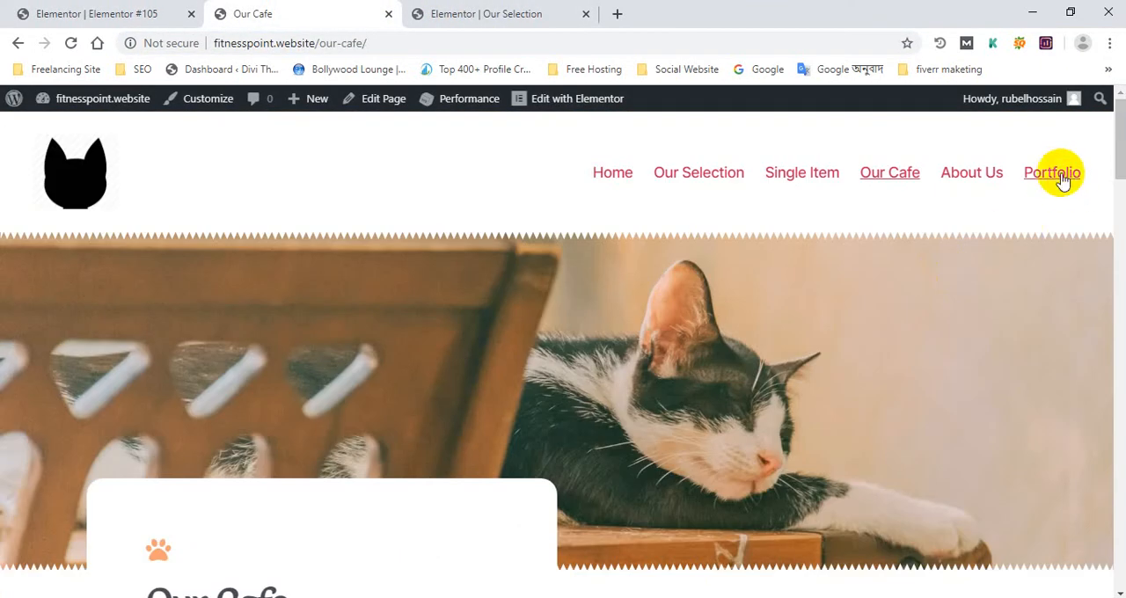
{"action": "scroll", "coordinate": [574, 304], "scroll_direction": "down", "scroll_amount": 4}
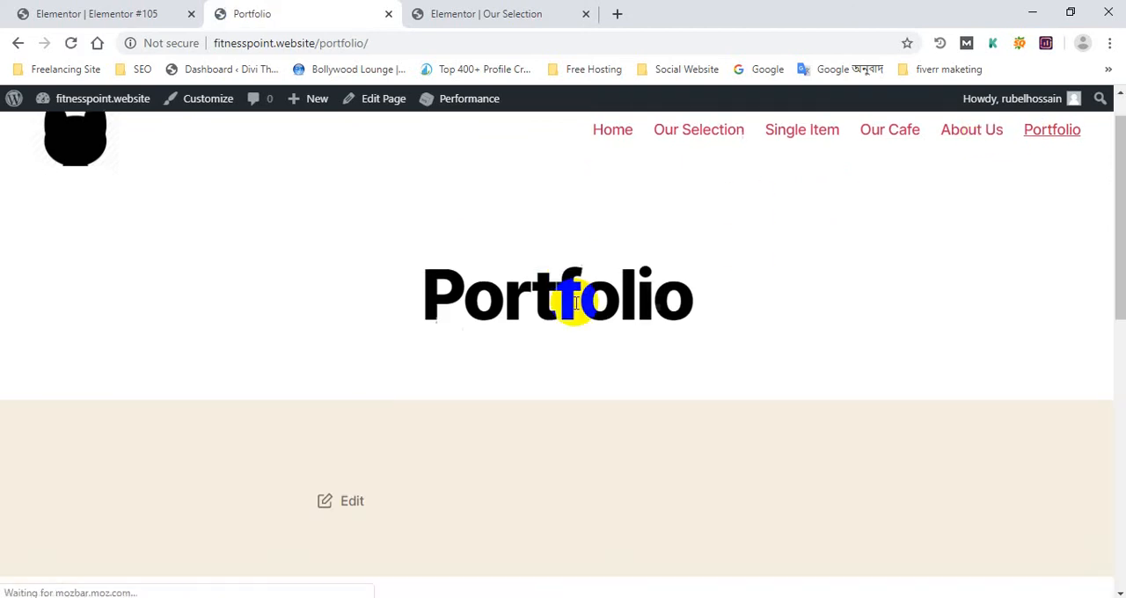
{"action": "scroll", "coordinate": [576, 304], "scroll_direction": "up", "scroll_amount": 4}
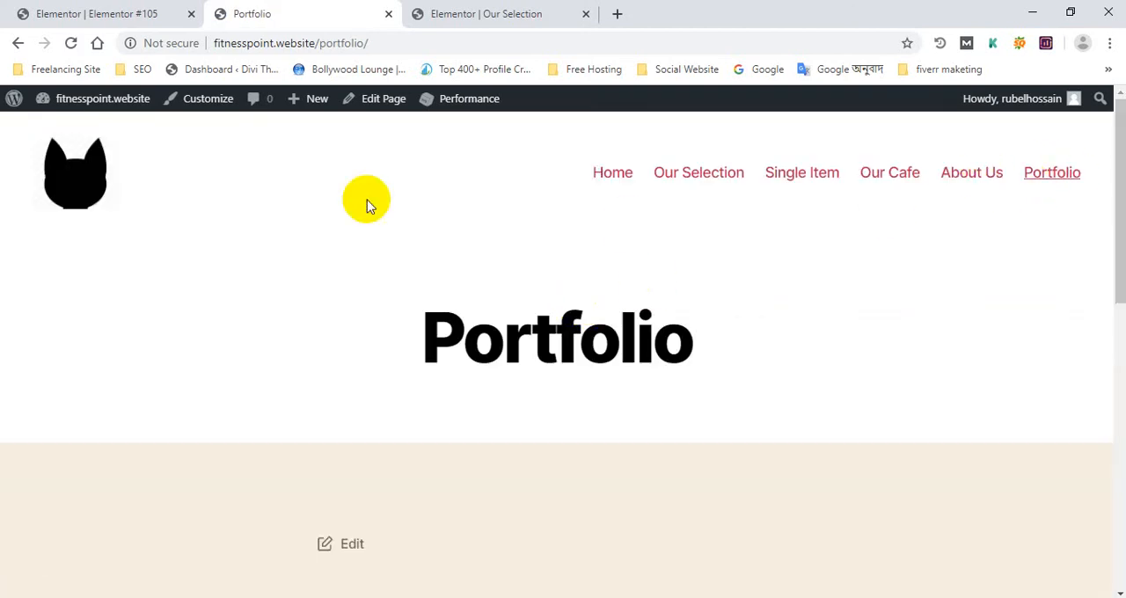
Look through the live "Portfolio" page from its title area to the footer widgets
{"action": "scroll", "coordinate": [622, 255], "scroll_direction": "down", "scroll_amount": 8}
{"action": "scroll", "coordinate": [616, 296], "scroll_direction": "up", "scroll_amount": 4}
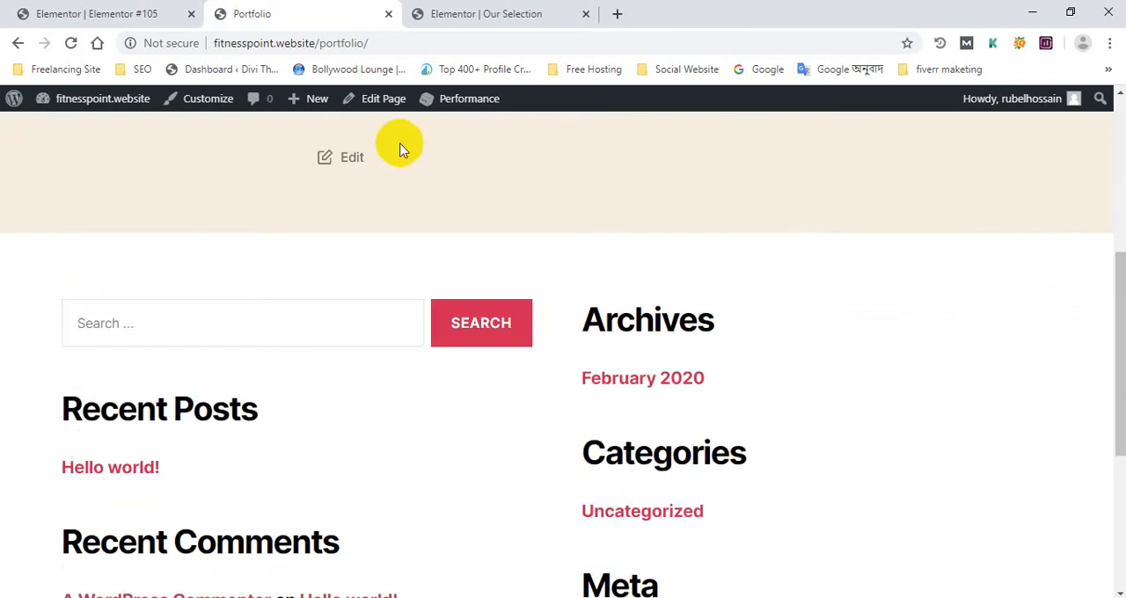
{"action": "left_click", "coordinate": [92, 9]}
{"action": "left_click", "coordinate": [255, 14]}
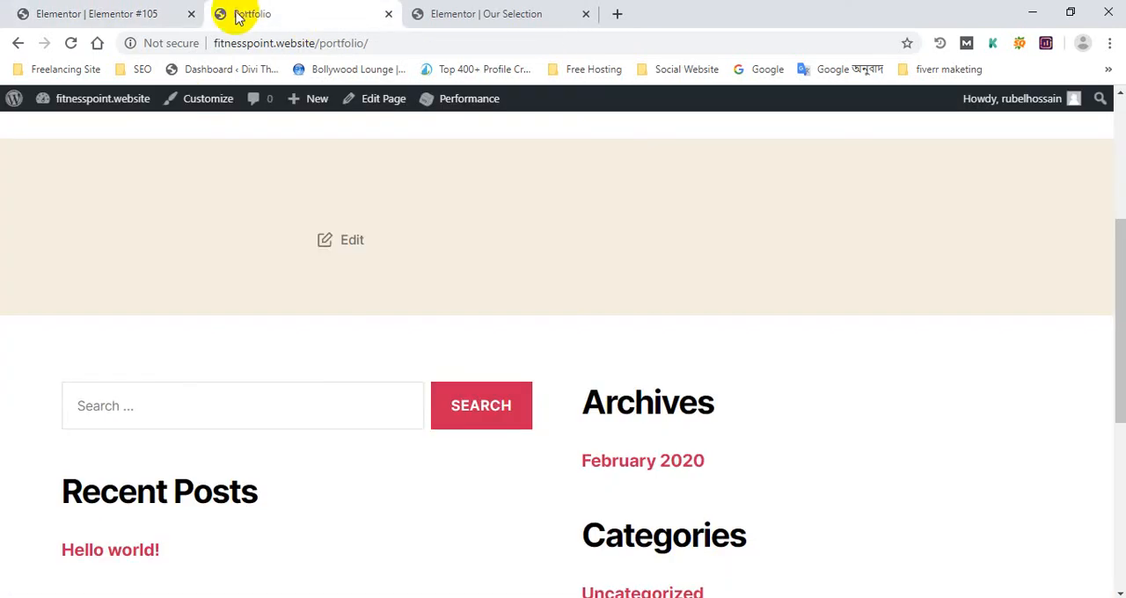
Examine the "Our Selection" page in the Elementor editor, compare it with the untitled Elementor #105 page, and return to the live "Portfolio" page
{"action": "left_click", "coordinate": [489, 19]}
{"action": "scroll", "coordinate": [463, 202], "scroll_direction": "down", "scroll_amount": 3}
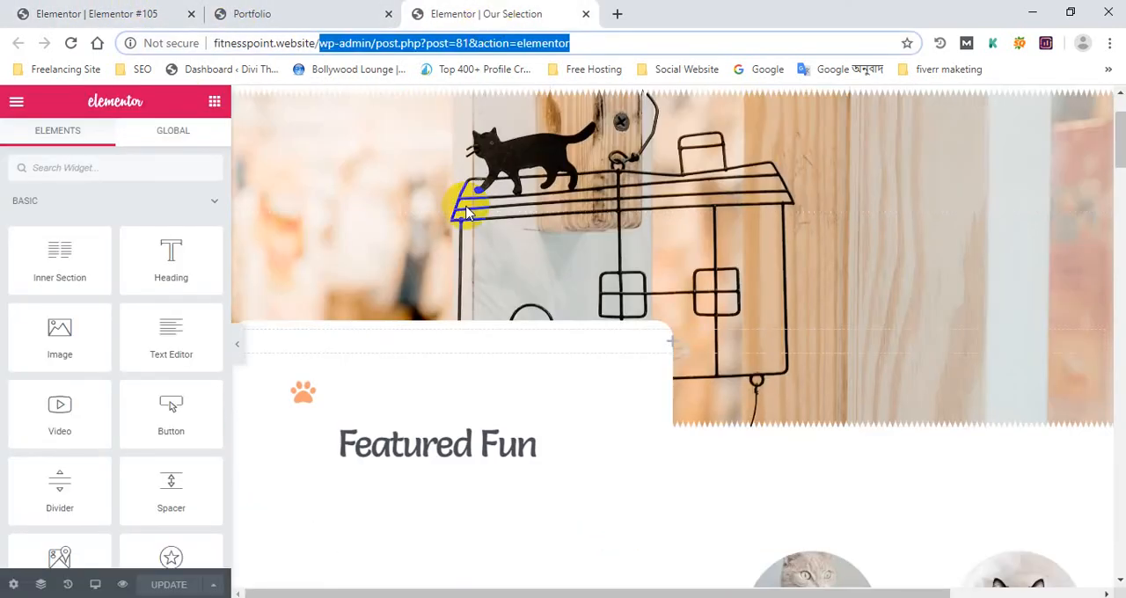
{"action": "scroll", "coordinate": [455, 230], "scroll_direction": "up", "scroll_amount": 3}
{"action": "left_click", "coordinate": [126, 12]}
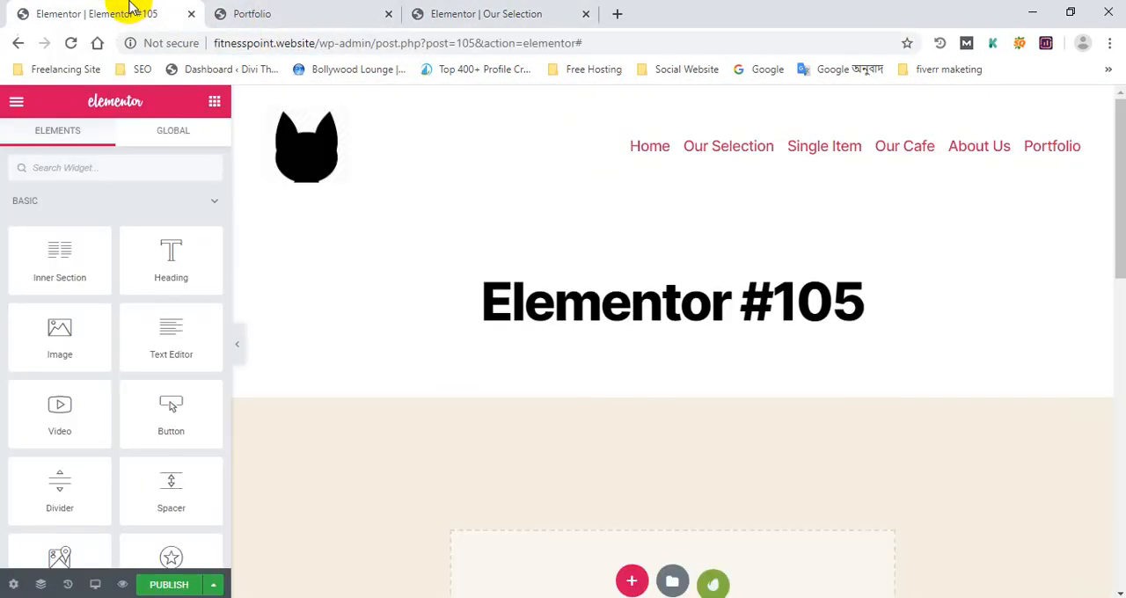
{"action": "left_click", "coordinate": [482, 10]}
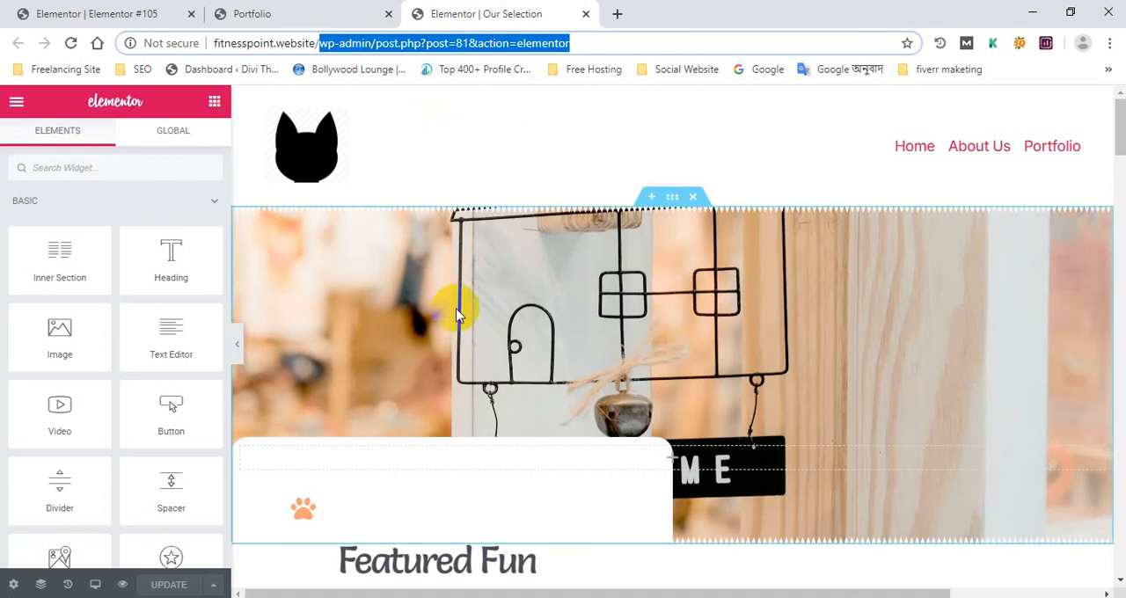
{"action": "scroll", "coordinate": [455, 307], "scroll_direction": "down", "scroll_amount": 8}
{"action": "scroll", "coordinate": [771, 283], "scroll_direction": "up", "scroll_amount": 8}
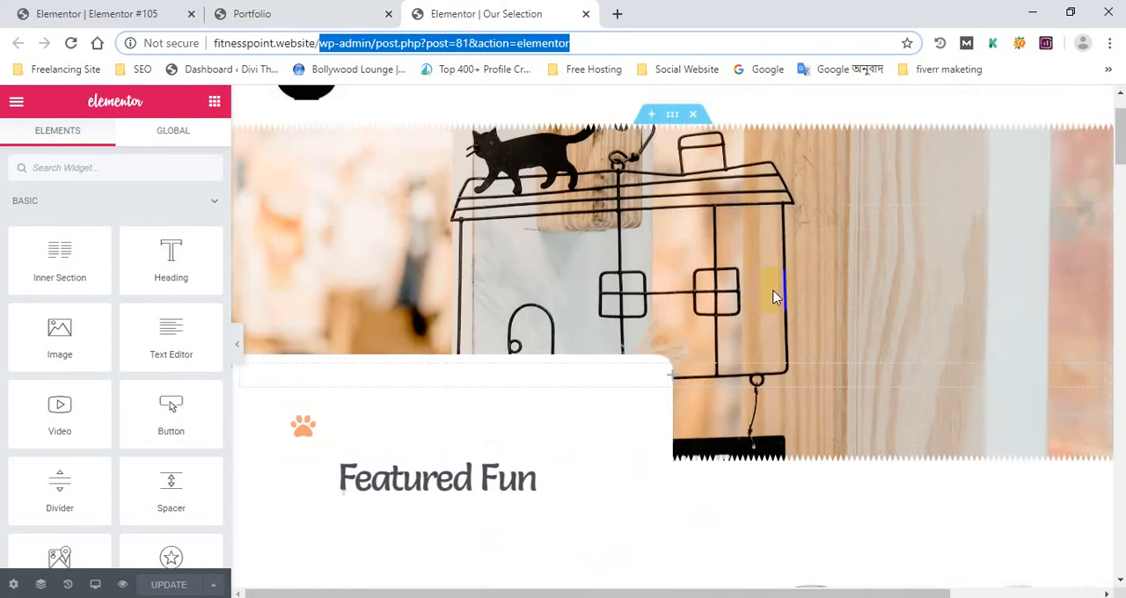
{"action": "scroll", "coordinate": [1065, 188], "scroll_direction": "down", "scroll_amount": 3}
{"action": "left_click", "coordinate": [335, 7]}
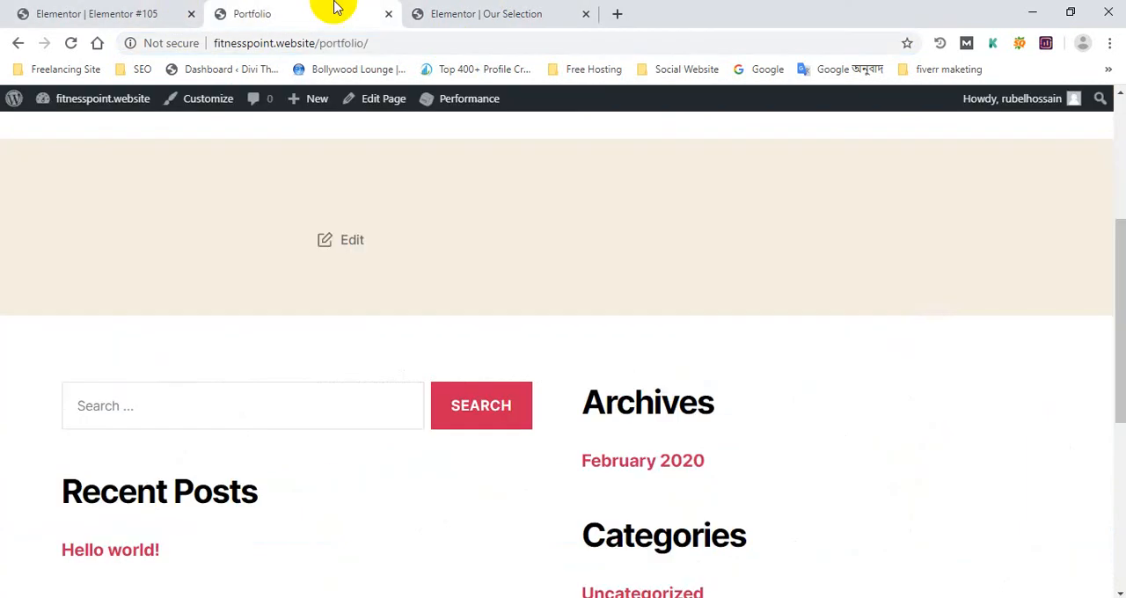